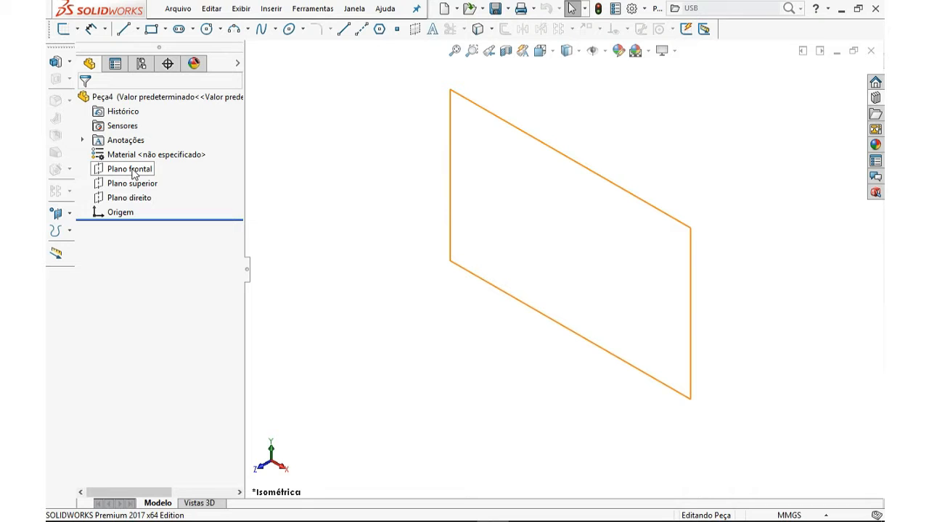
# Select each of the three default planes in turn to see where they lie in the part
pyautogui.click(133, 172)
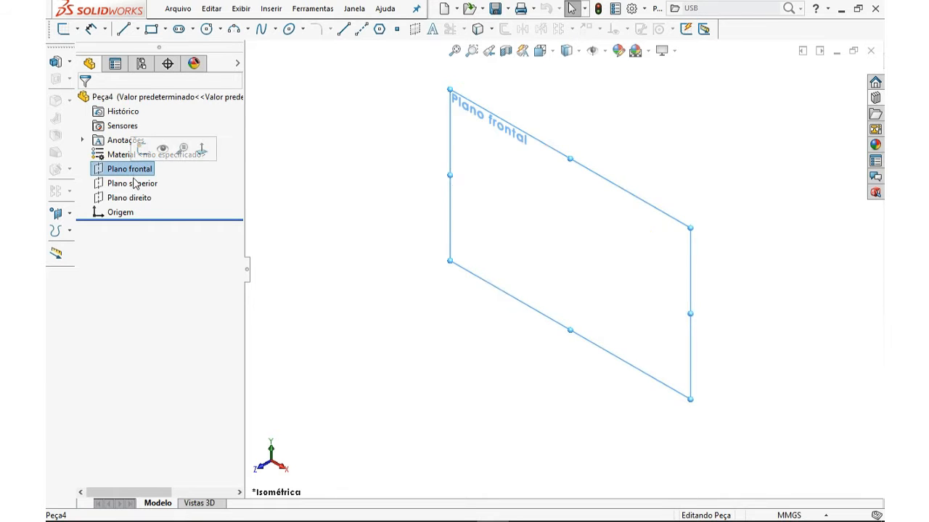
pyautogui.click(134, 185)
pyautogui.click(129, 197)
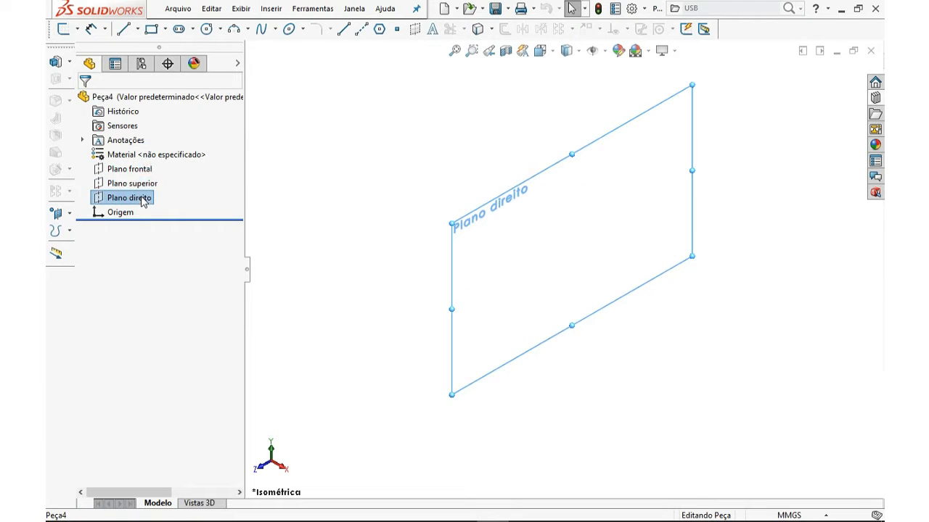
pyautogui.click(123, 171)
pyautogui.click(123, 185)
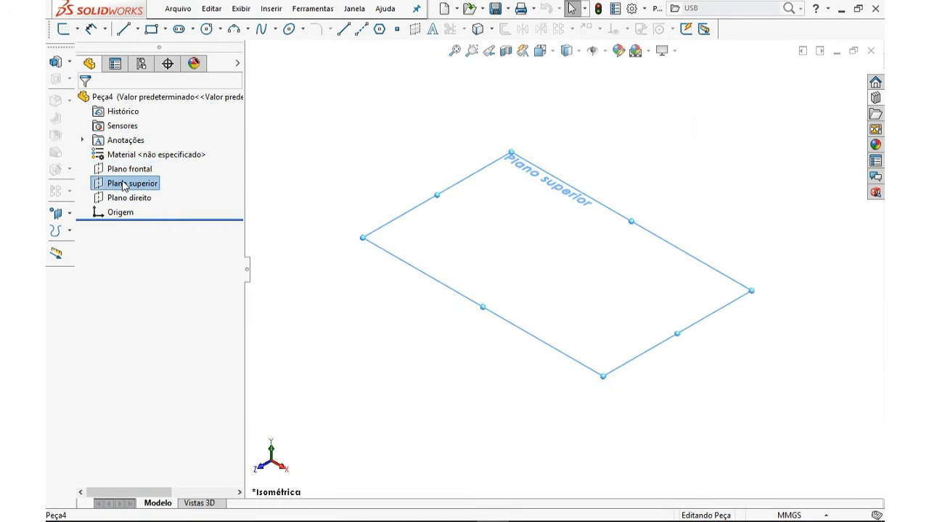
pyautogui.click(122, 196)
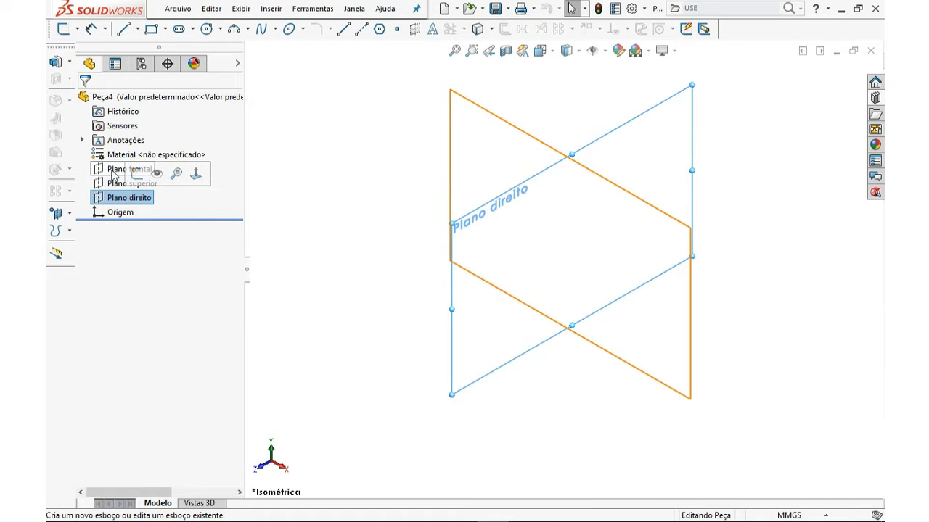
pyautogui.click(296, 156)
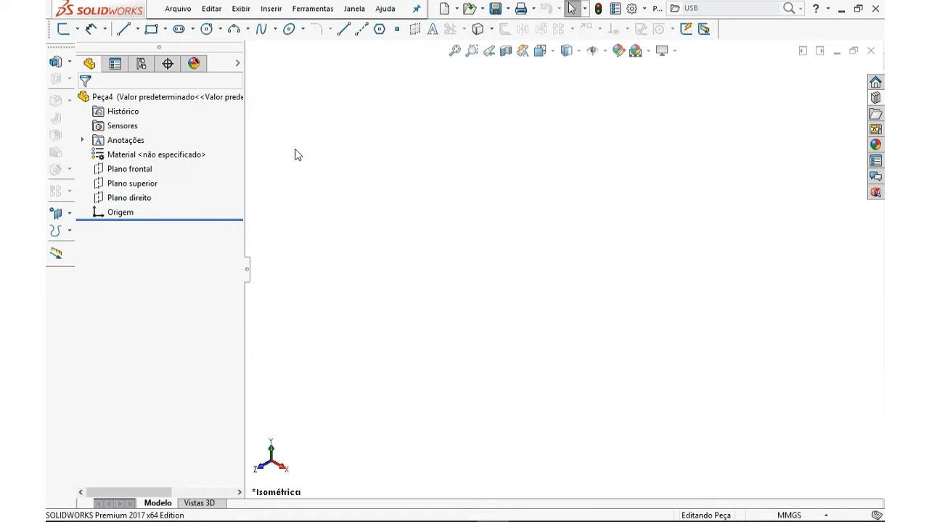
pyautogui.click(147, 173)
pyautogui.click(142, 185)
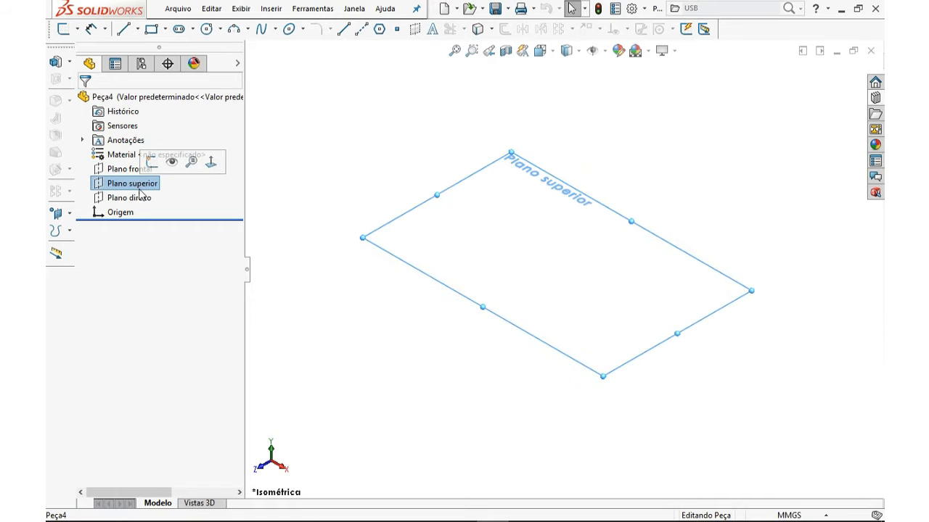
pyautogui.click(140, 199)
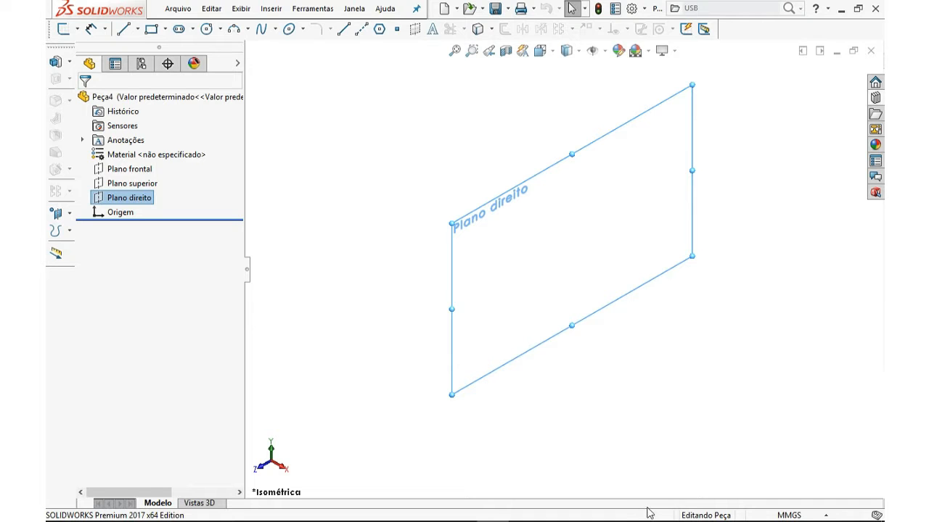
# Start a new sketch on the Front plane (Plano frontal)
pyautogui.click(144, 170)
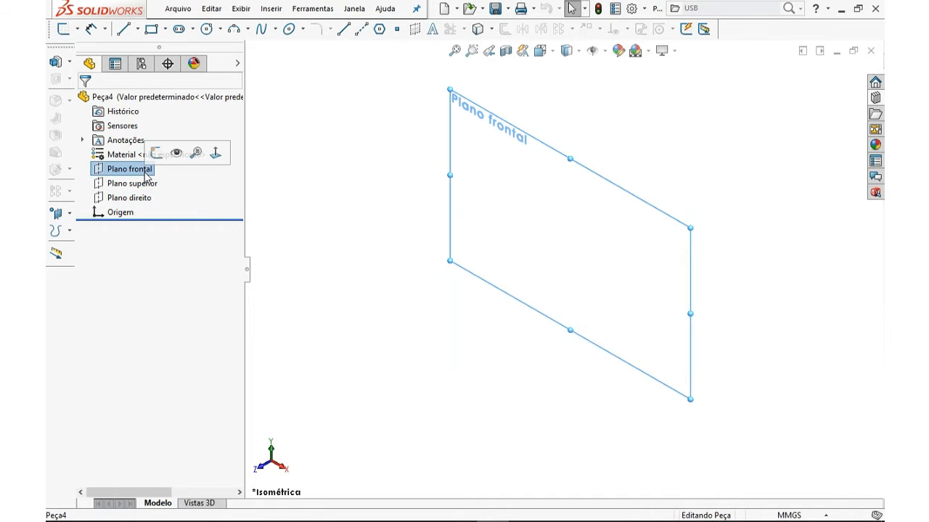
pyautogui.click(64, 29)
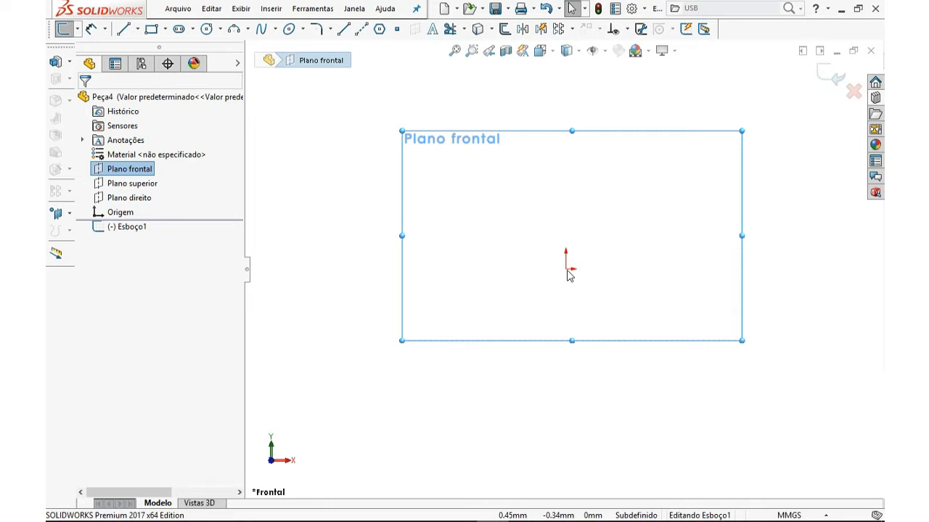
pyautogui.click(336, 234)
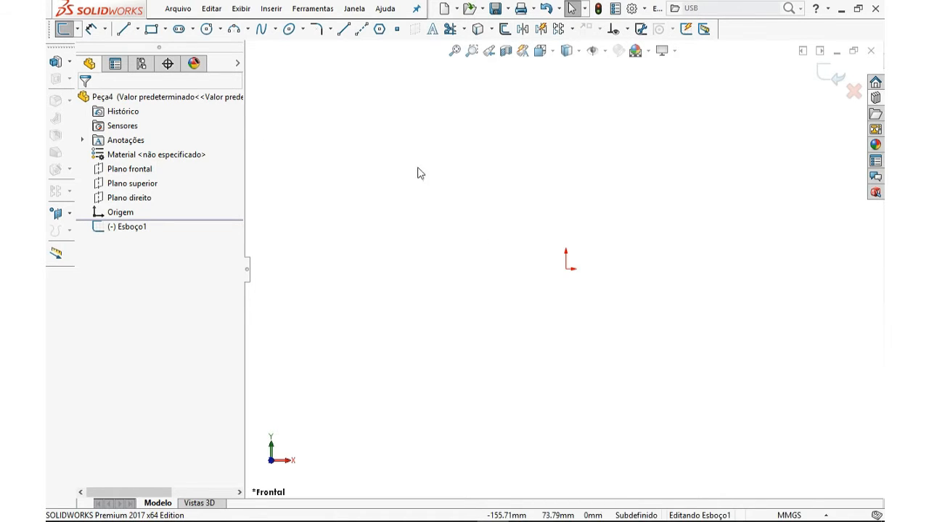
# With the Line tool, draw a horizontal line about 36 mm from the origin and a vertical line about 23 mm upward
pyautogui.click(128, 38)
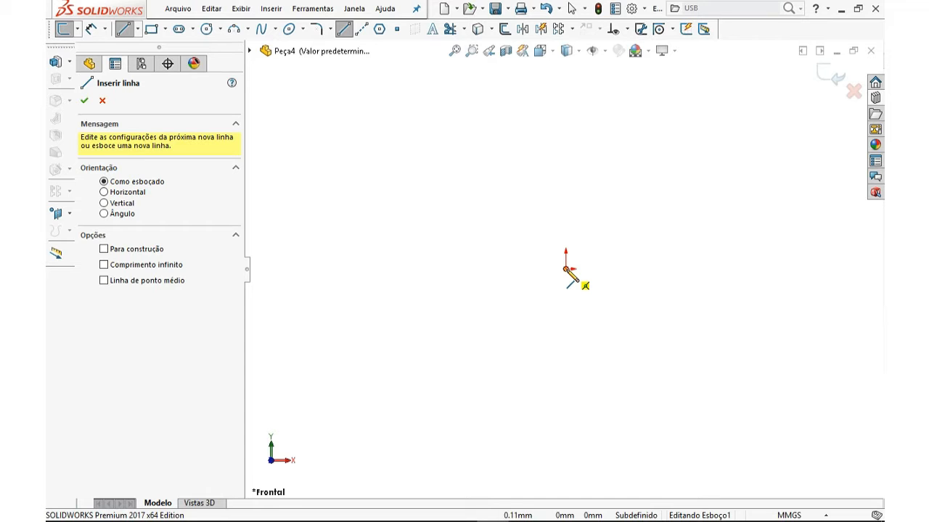
pyautogui.click(566, 269)
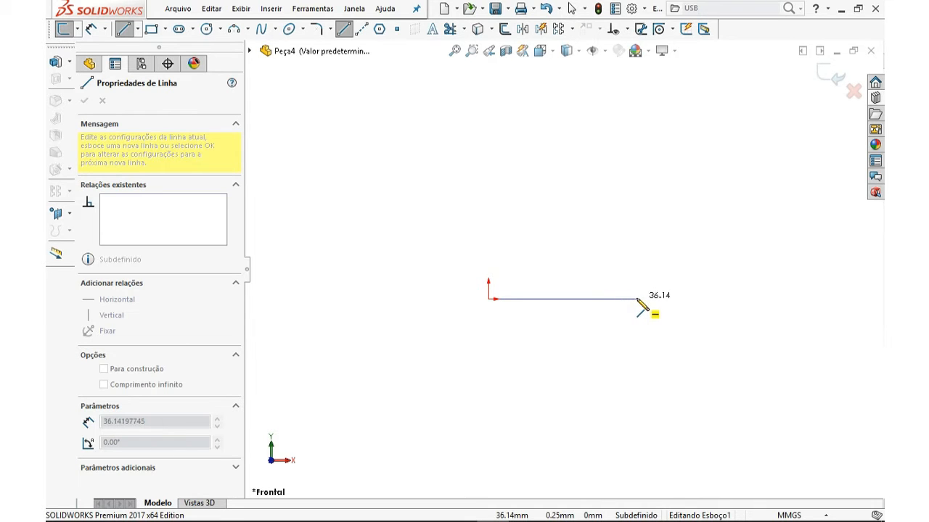
pyautogui.click(637, 298)
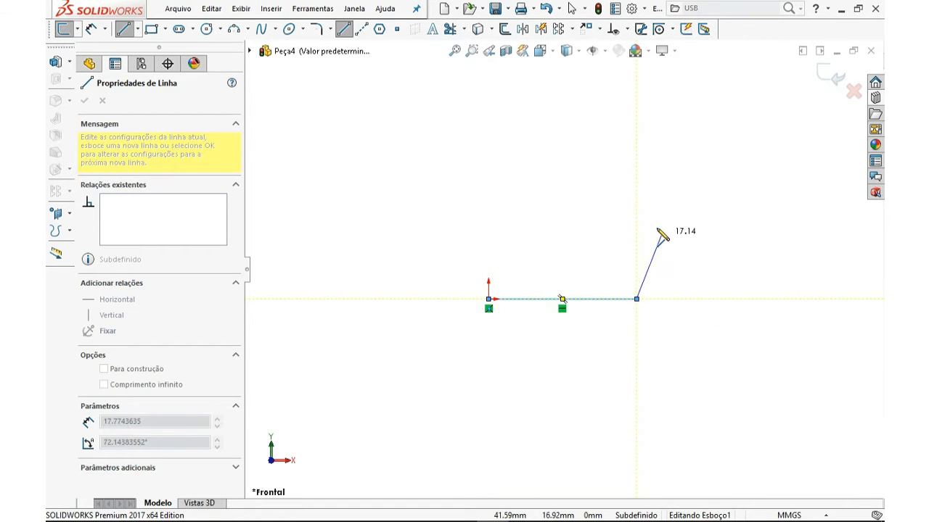
pyautogui.click(636, 197)
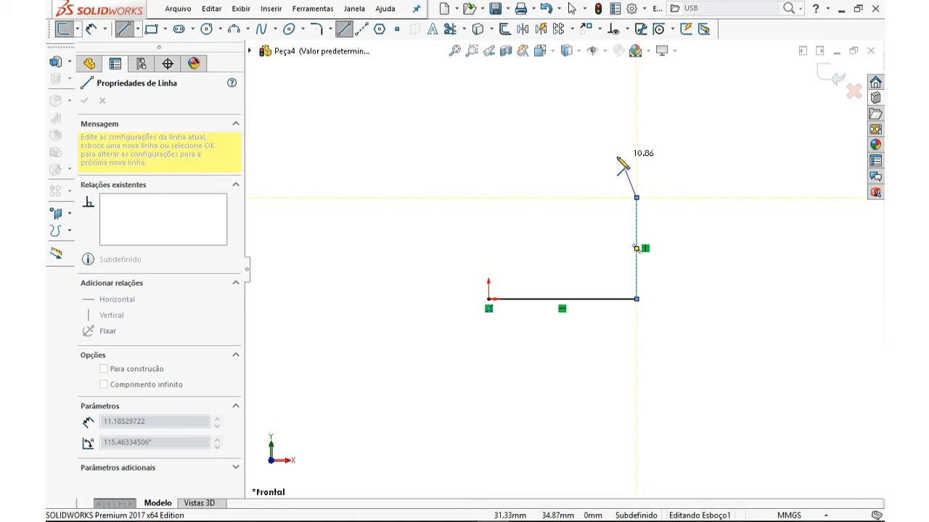
# Add a short slanted line at the top and a horizontal line about 7 mm leading left
pyautogui.scroll(-1, 621, 165)
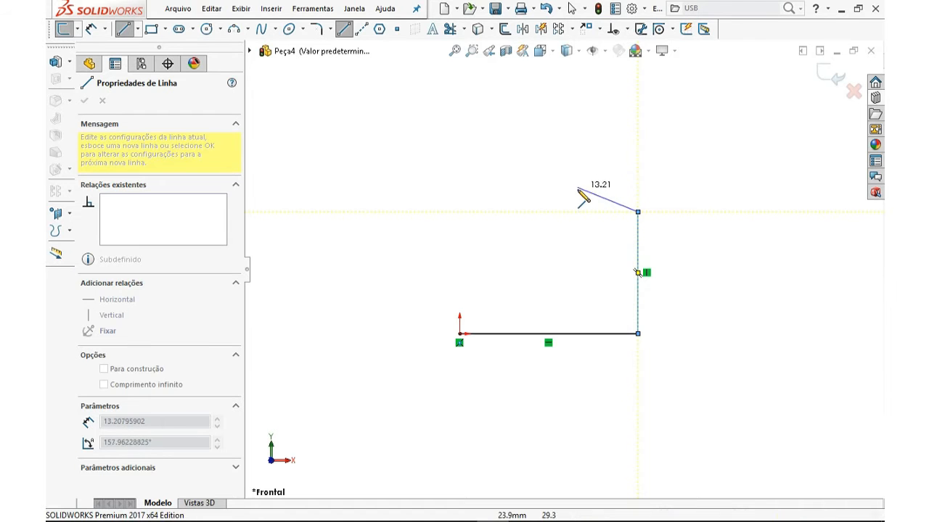
pyautogui.click(623, 170)
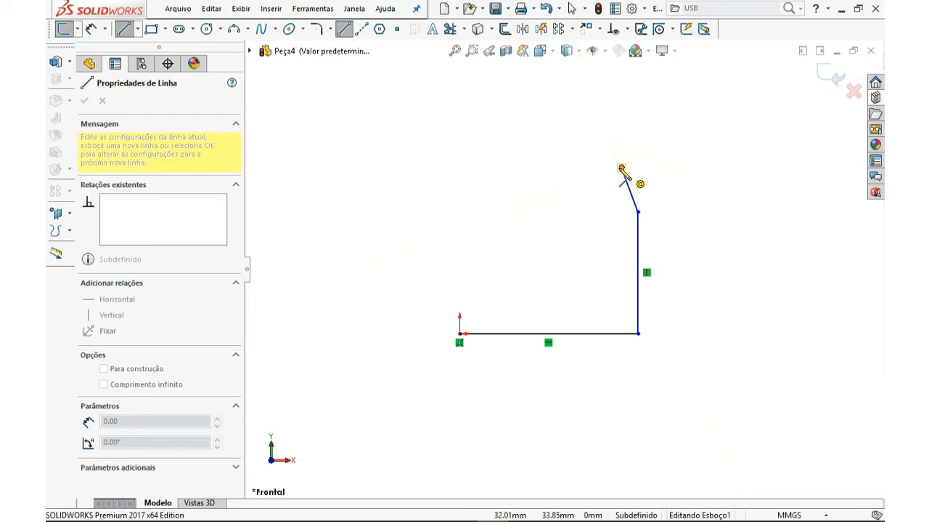
pyautogui.press('a')
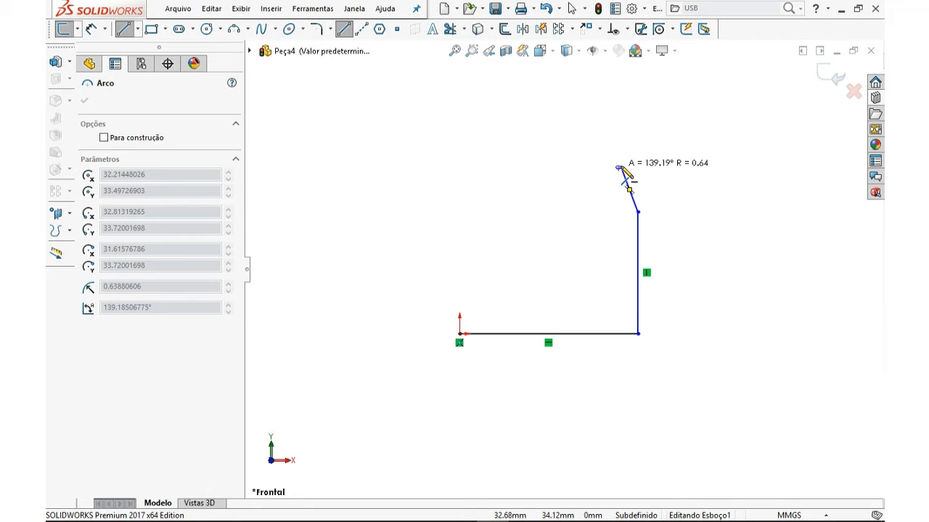
pyautogui.click(619, 168)
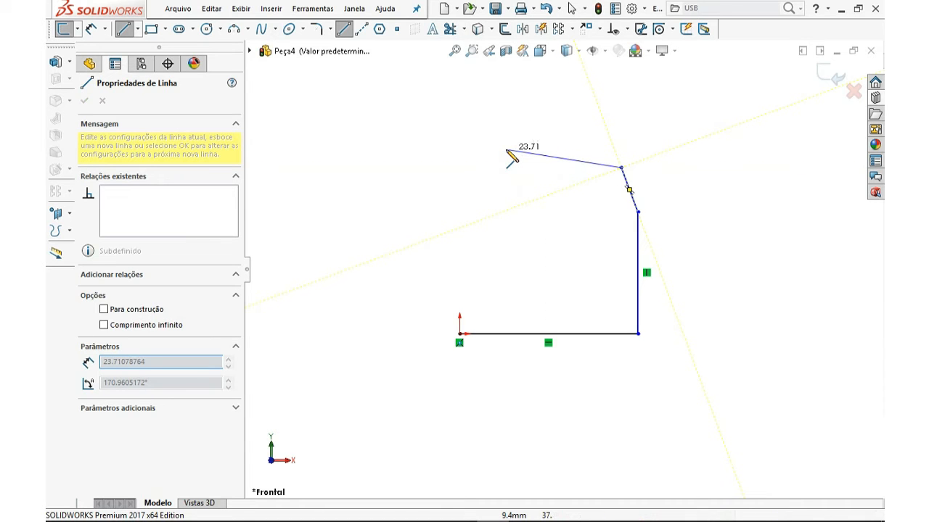
pyautogui.click(582, 168)
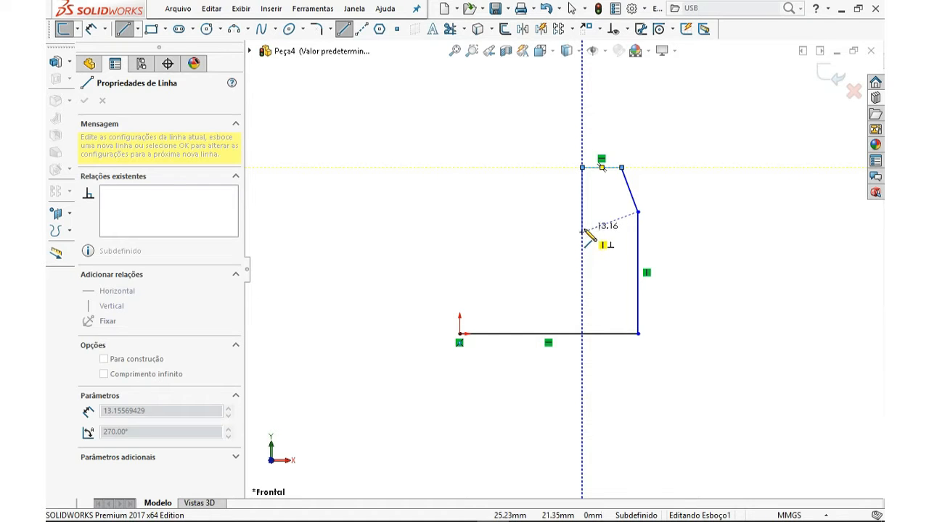
# Continue the outline down, across and back up to form an inner notch about 15 mm wide
pyautogui.click(582, 224)
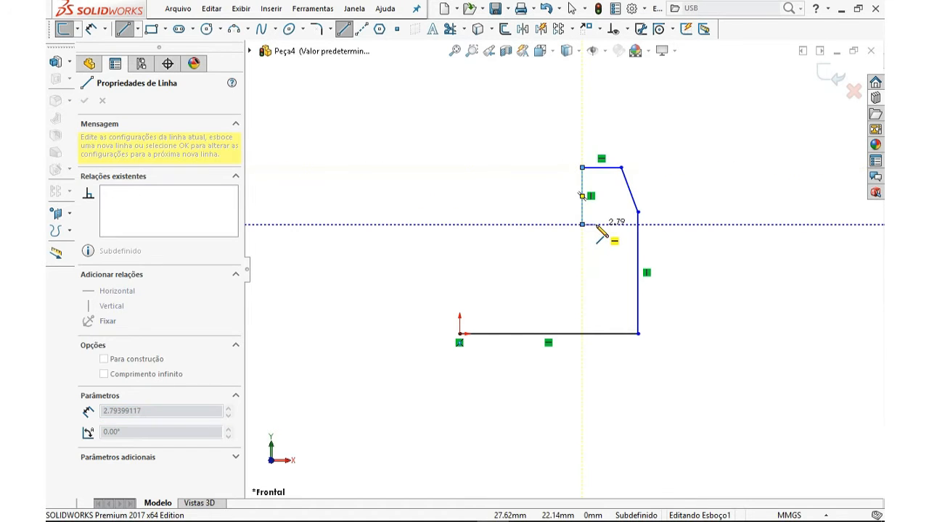
pyautogui.click(595, 224)
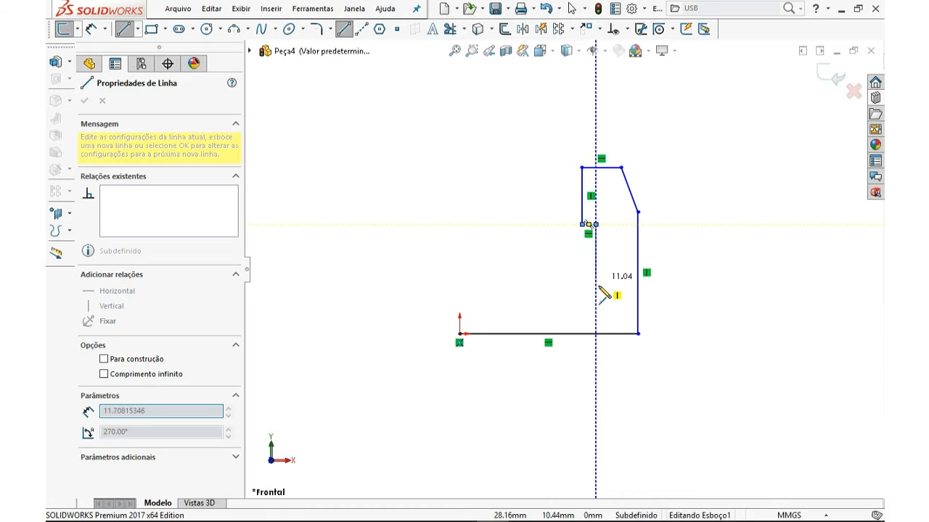
pyautogui.click(595, 289)
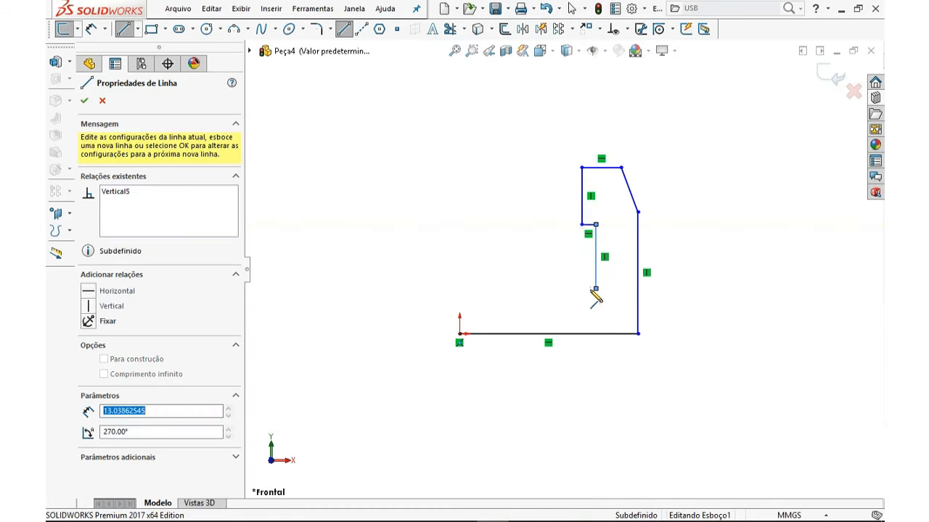
pyautogui.click(498, 289)
pyautogui.click(498, 167)
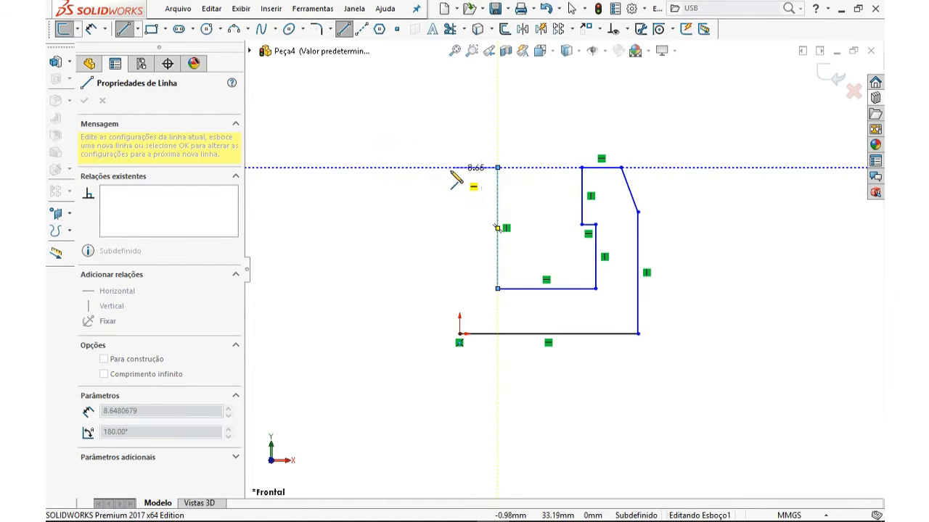
# Close the outline with lines about 9 mm left, 12 mm down, 5 mm right and down to the origin, then end the Line tool
pyautogui.click(437, 169)
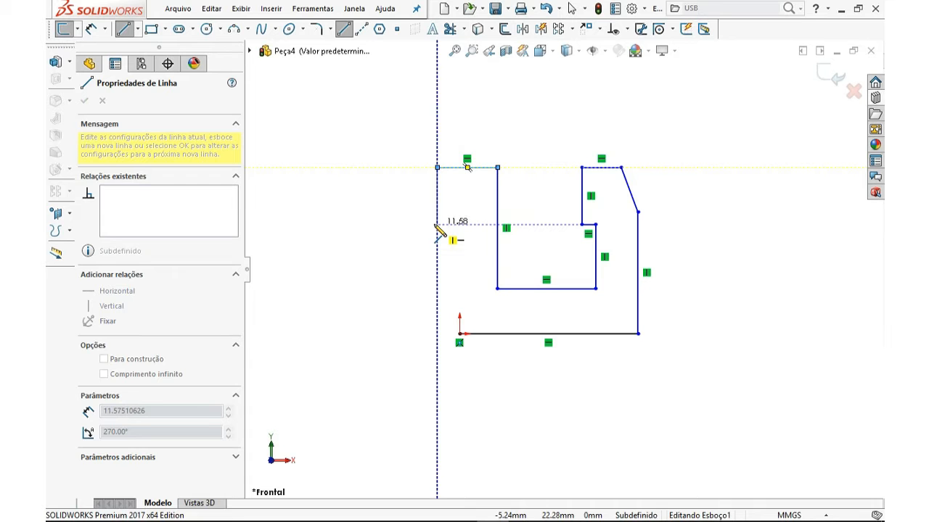
pyautogui.click(437, 224)
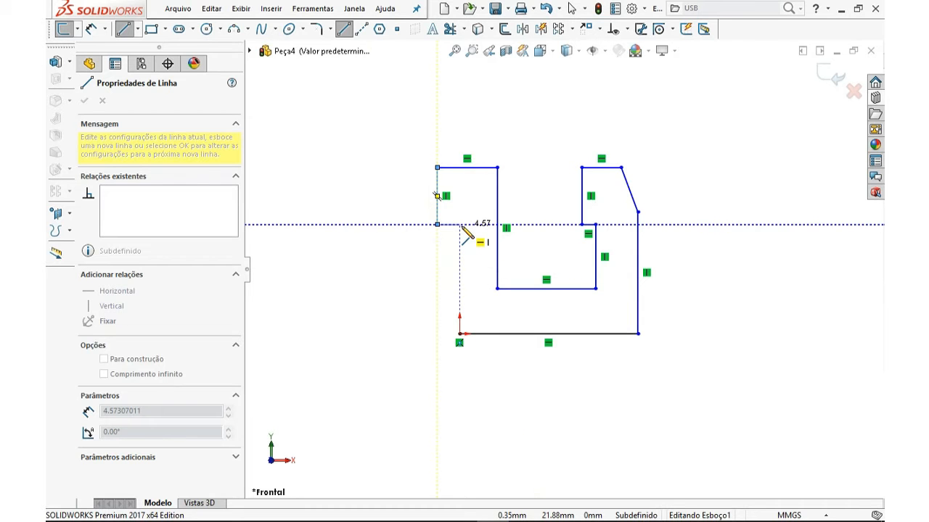
pyautogui.click(459, 224)
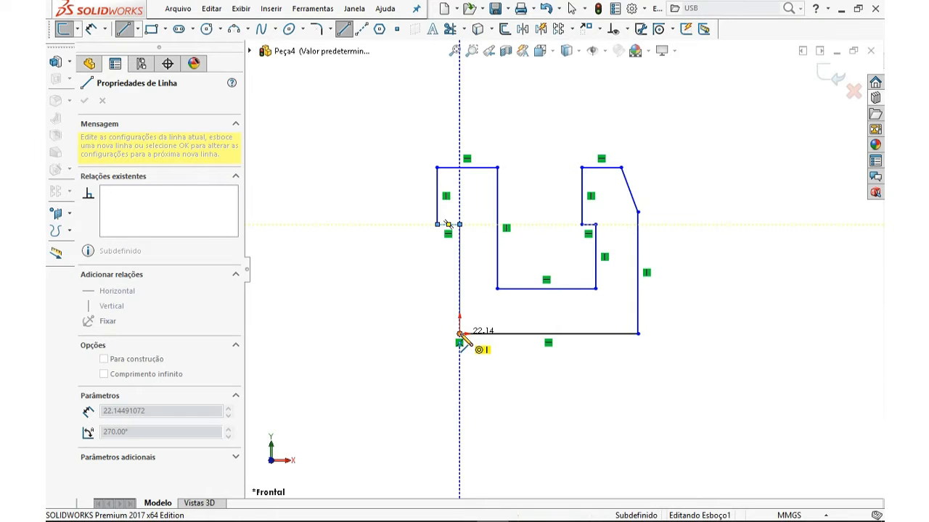
pyautogui.click(460, 334)
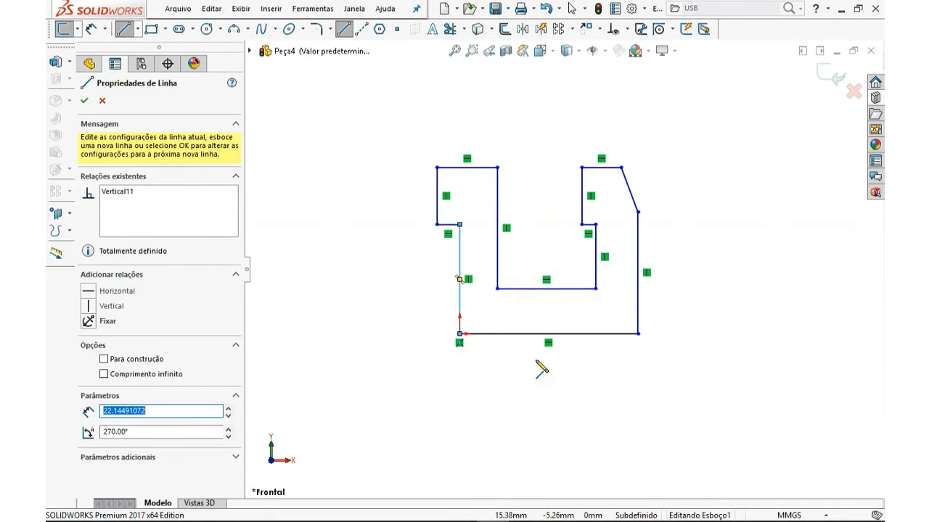
pyautogui.press('Escape')
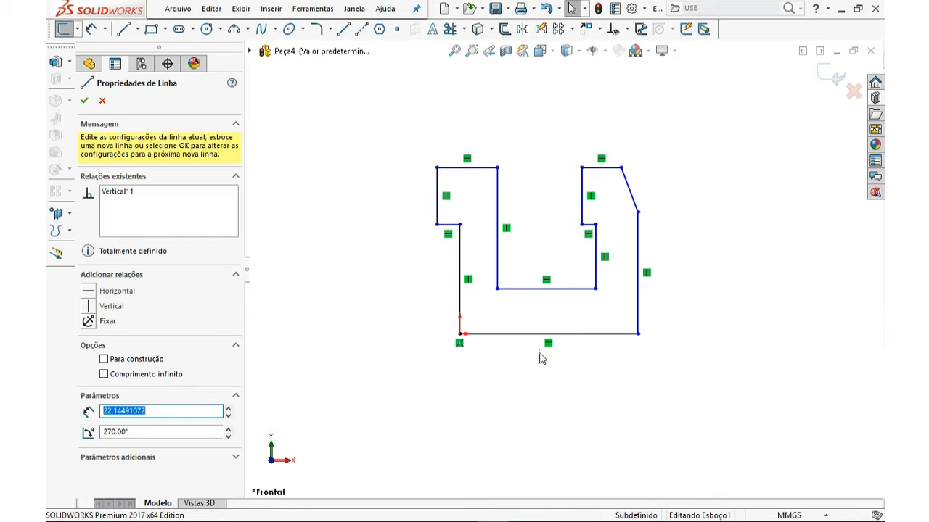
# Delete the Vertical relation on the right edge line of the outline, then undo the deletion
pyautogui.click(695, 284)
pyautogui.scroll(2, 695, 283)
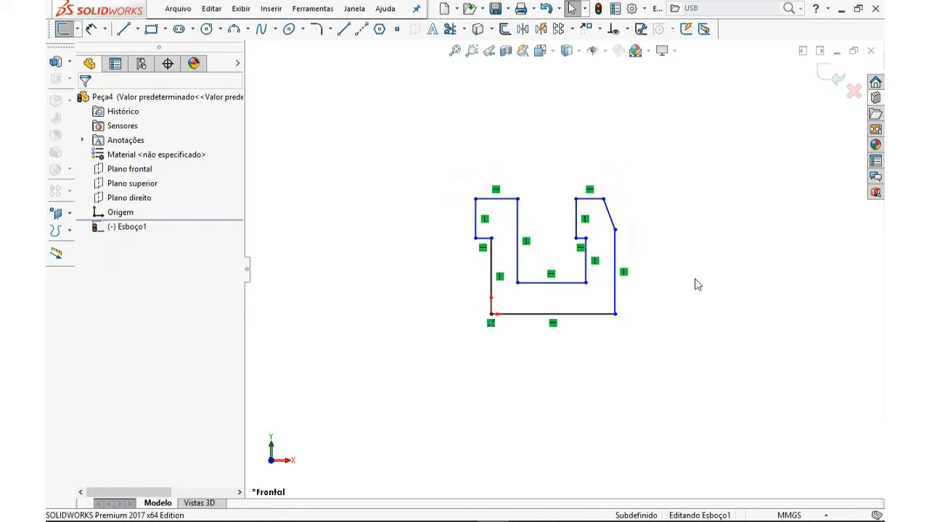
pyautogui.scroll(-3, 634, 247)
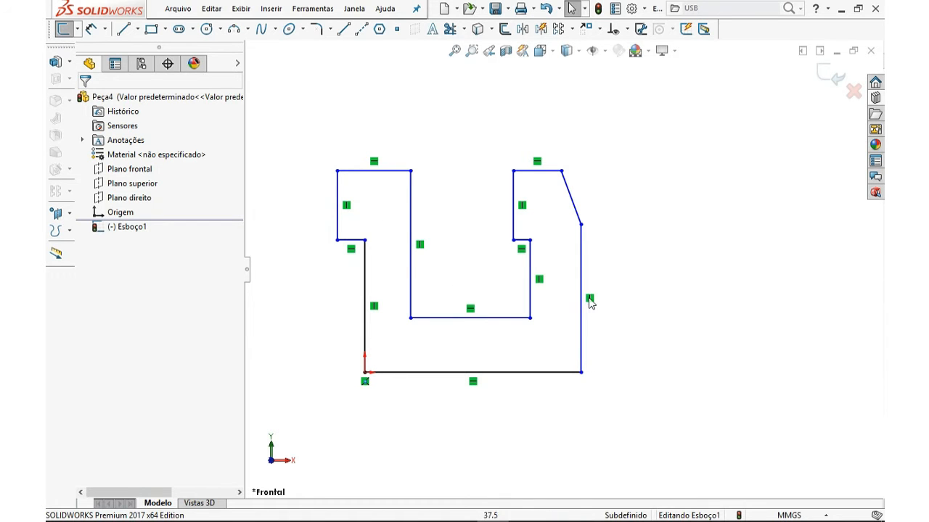
pyautogui.moveTo(583, 358); pyautogui.dragTo(583, 325)
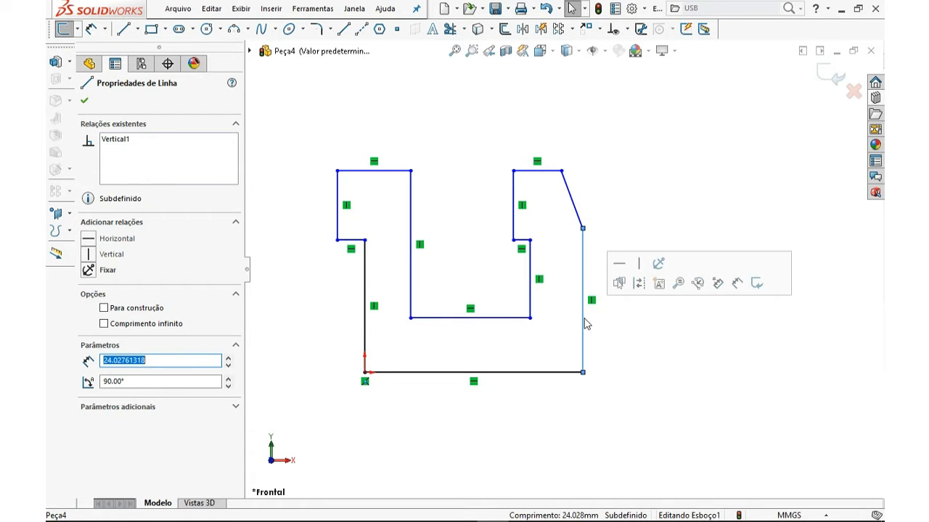
pyautogui.click(615, 337)
pyautogui.moveTo(583, 327); pyautogui.dragTo(574, 309)
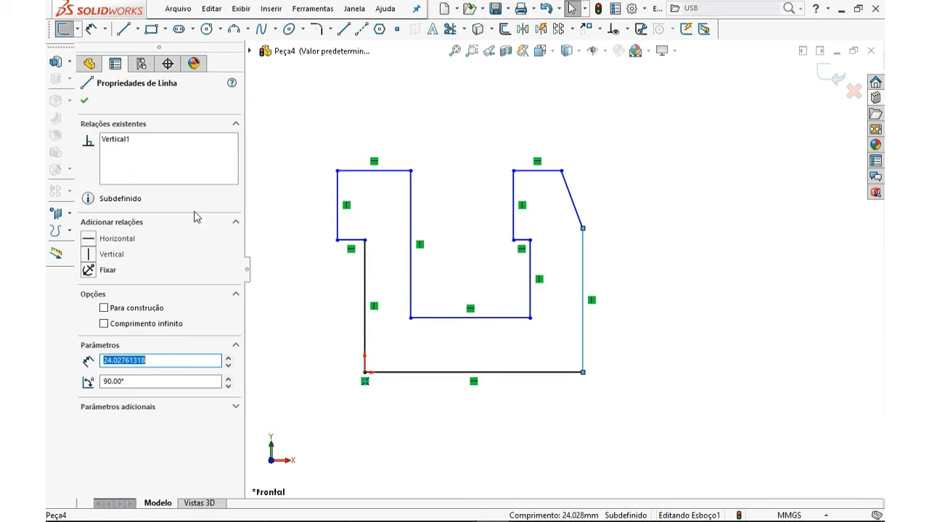
pyautogui.click(120, 144)
pyautogui.press('Delete')
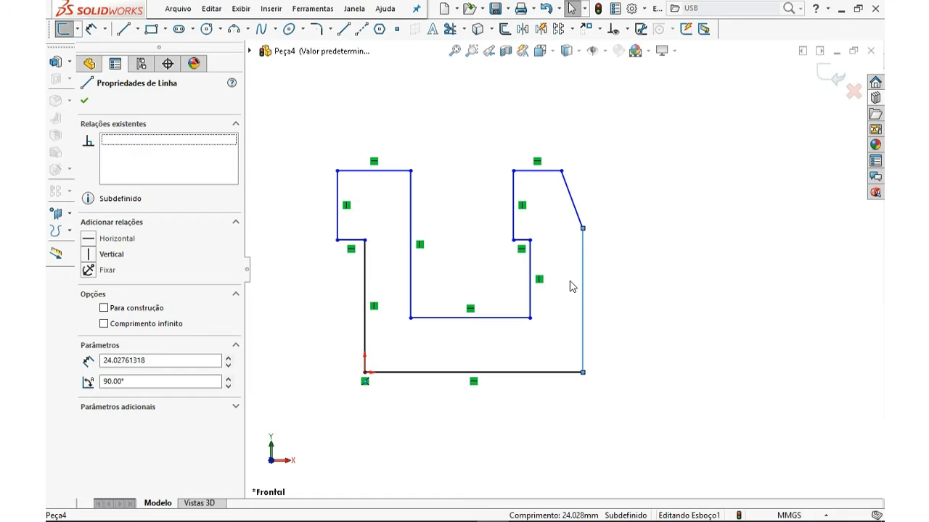
pyautogui.hotkey('ctrl', 'z')
# Delete the Vertical relation from the outline's right edge line
pyautogui.click(583, 263)
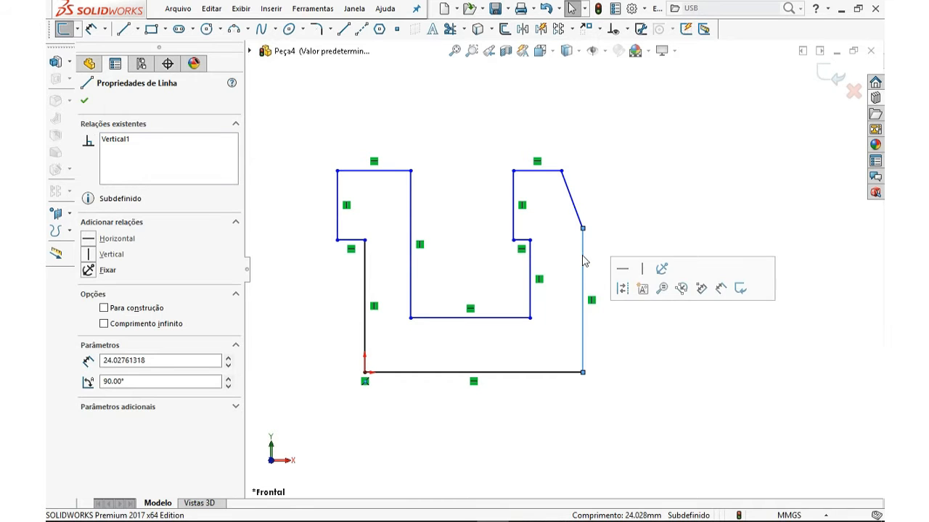
pyautogui.rightClick(115, 141)
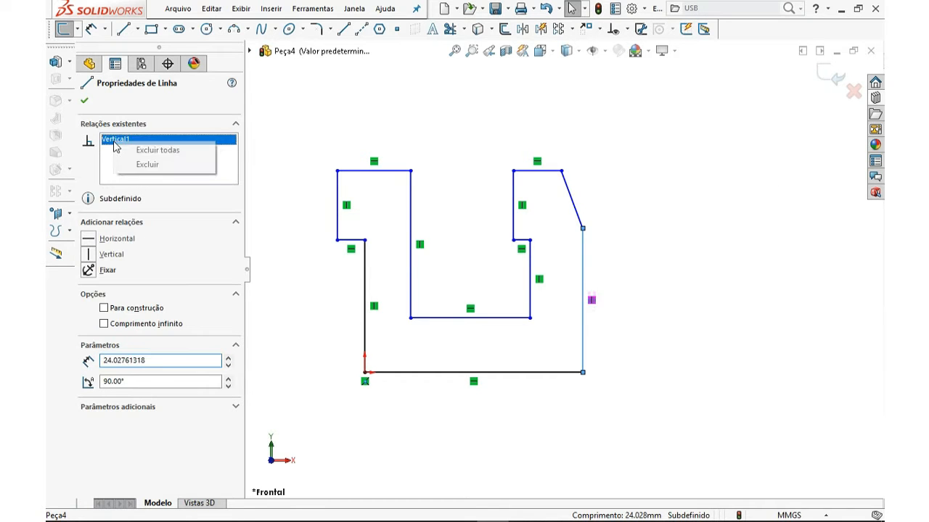
pyautogui.click(148, 165)
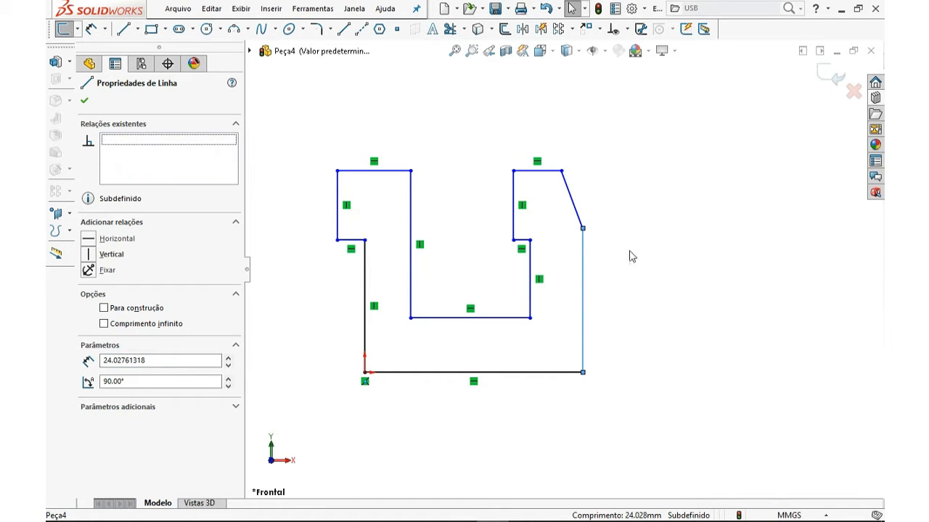
pyautogui.click(574, 307)
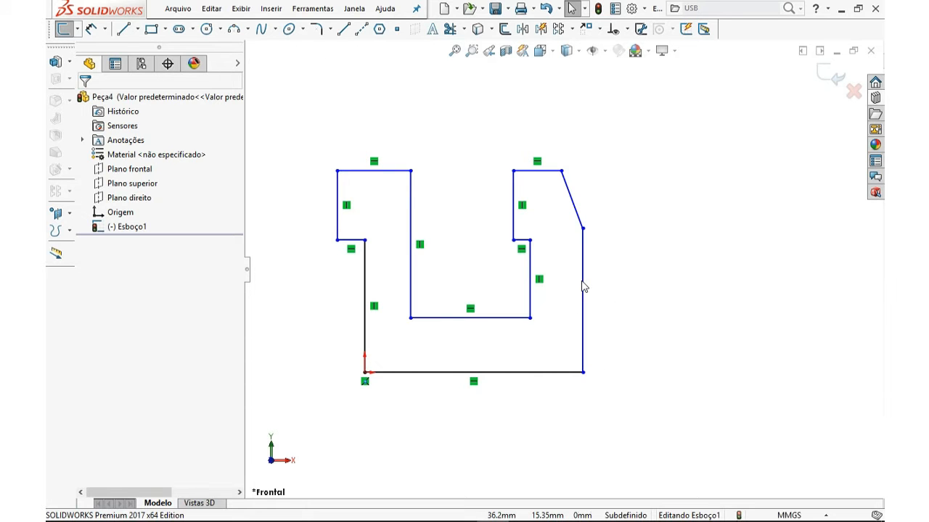
# Drag the top endpoint of the right edge line outward to tilt the line
pyautogui.click(583, 287)
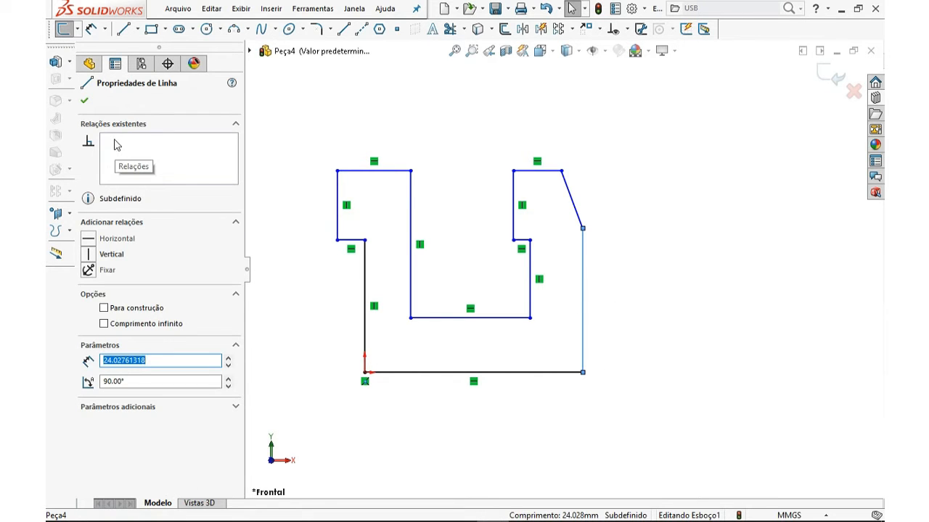
pyautogui.moveTo(584, 231)
pyautogui.mouseDown()
pyautogui.moveTo(656, 242)
pyautogui.moveTo(667, 261)
pyautogui.moveTo(665, 313)
pyautogui.moveTo(617, 228)
pyautogui.moveTo(546, 241)
pyautogui.moveTo(638, 251)
pyautogui.moveTo(616, 351)
pyautogui.moveTo(678, 259)
pyautogui.moveTo(617, 294)
pyautogui.moveTo(588, 242)
pyautogui.moveTo(586, 232)
pyautogui.moveTo(601, 228)
pyautogui.mouseUp()
pyautogui.click(599, 269)
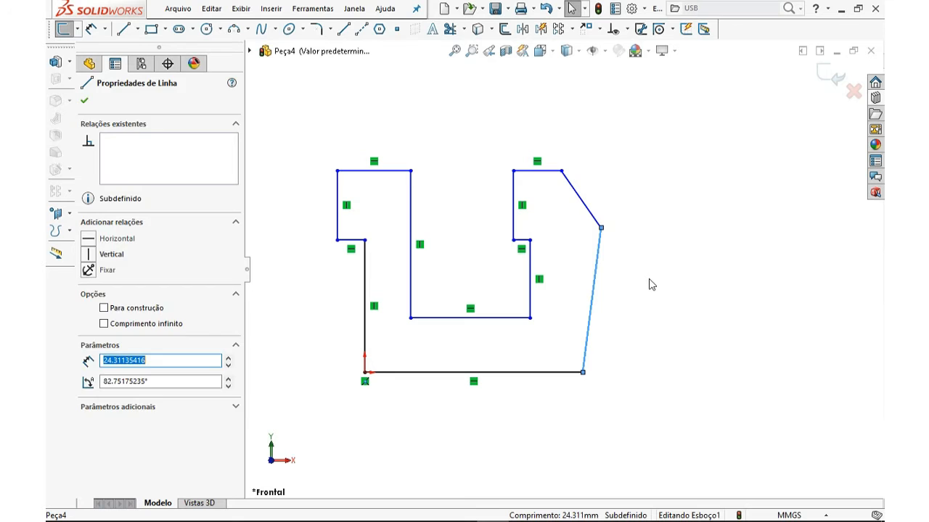
pyautogui.press('Escape')
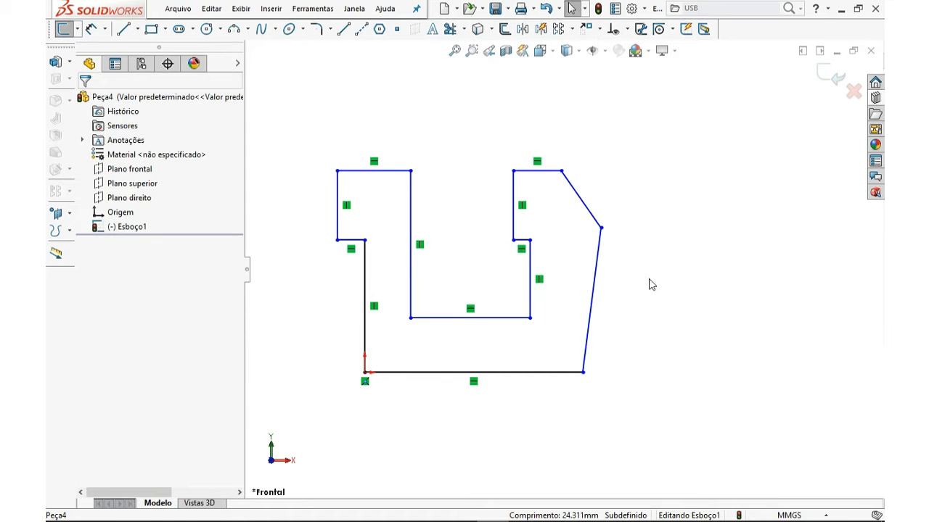
# Add a Vertical relation back to the right edge line and drag its top endpoint slightly left
pyautogui.click(598, 265)
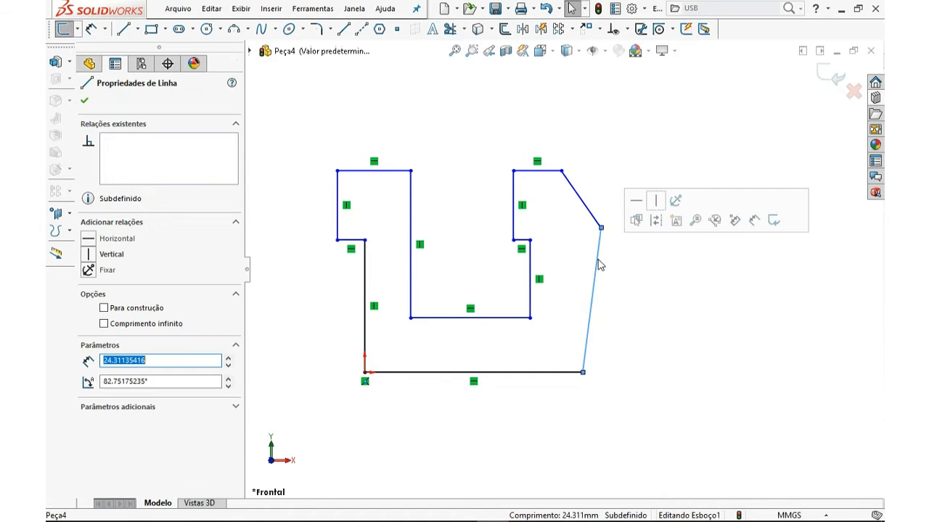
pyautogui.click(92, 255)
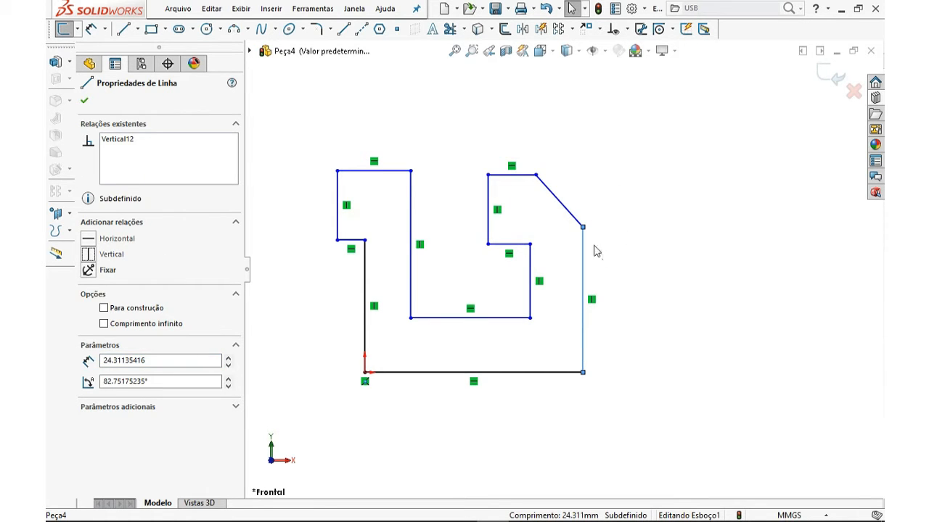
pyautogui.click(620, 247)
pyautogui.moveTo(584, 229)
pyautogui.mouseDown()
pyautogui.moveTo(636, 222)
pyautogui.moveTo(595, 231)
pyautogui.moveTo(605, 259)
pyautogui.moveTo(580, 225)
pyautogui.mouseUp()
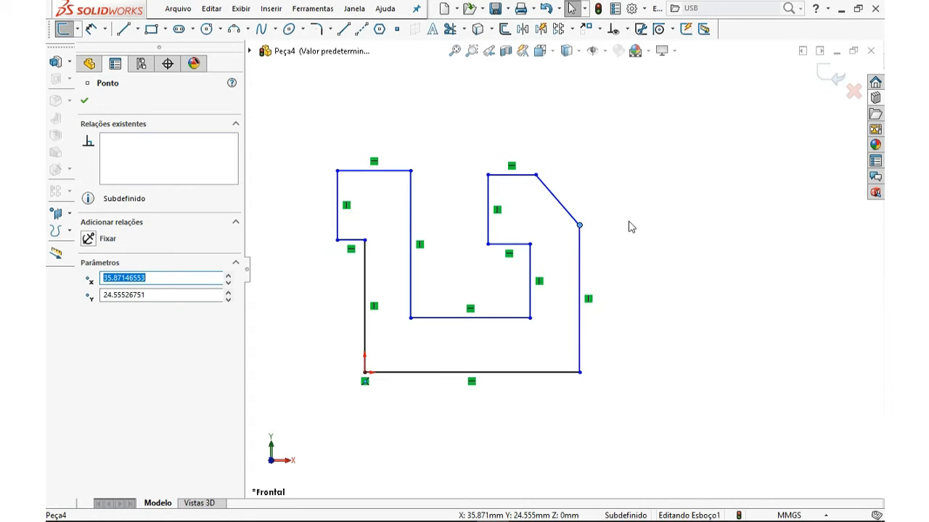
pyautogui.click(614, 193)
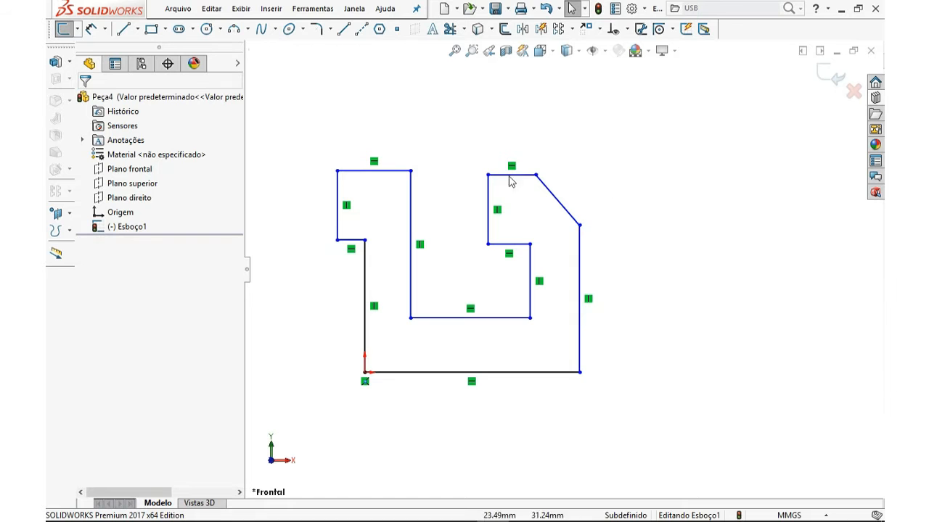
# Turn off the display of sketch relations, then turn it back on
pyautogui.click(605, 50)
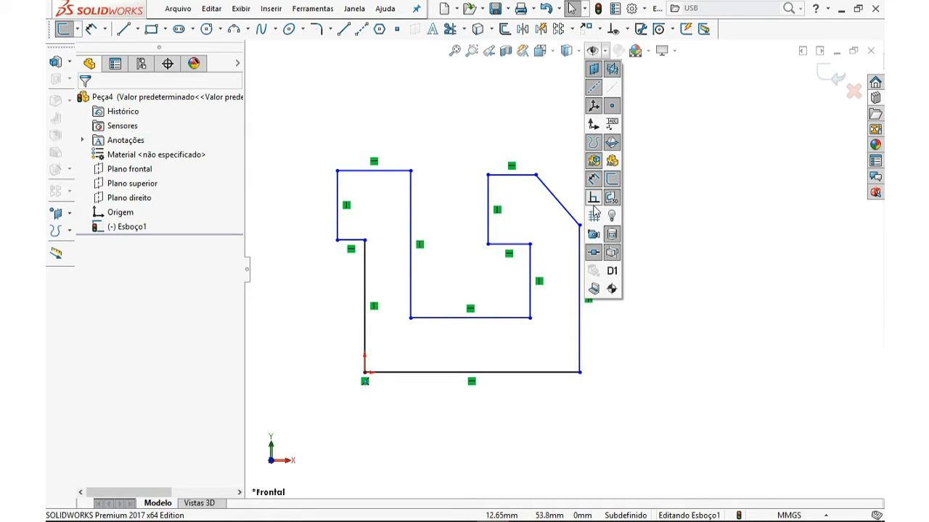
pyautogui.click(594, 199)
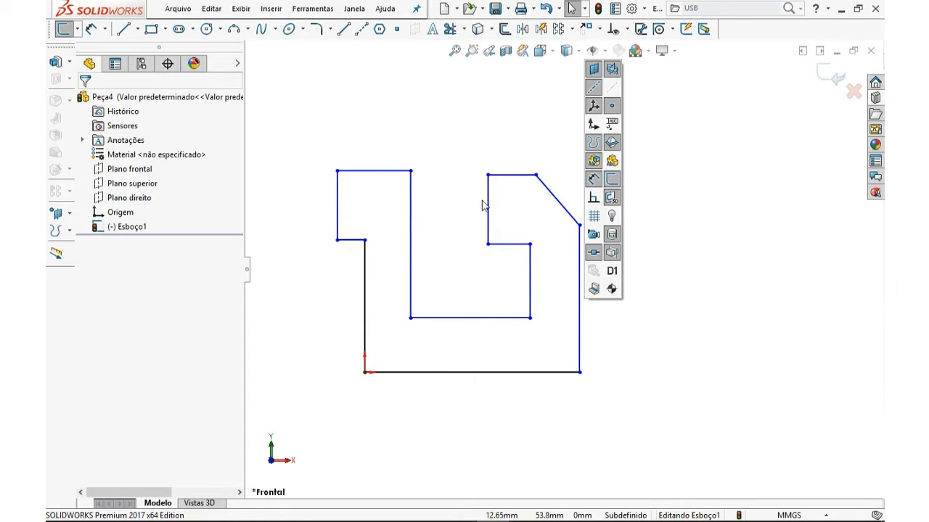
pyautogui.click(594, 199)
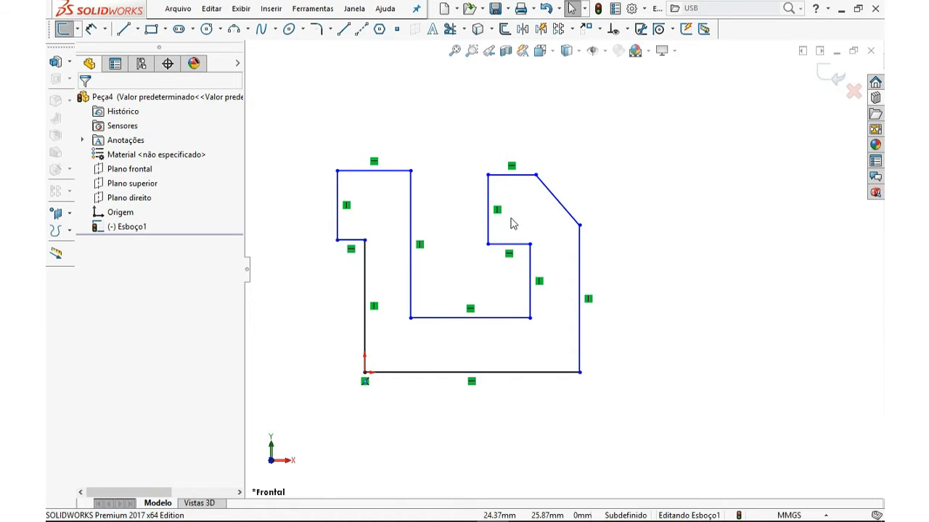
pyautogui.click(601, 54)
# With Smart Dimension, set the vertical distance from the right section's top line to the bottom line to 74 mm
pyautogui.click(93, 29)
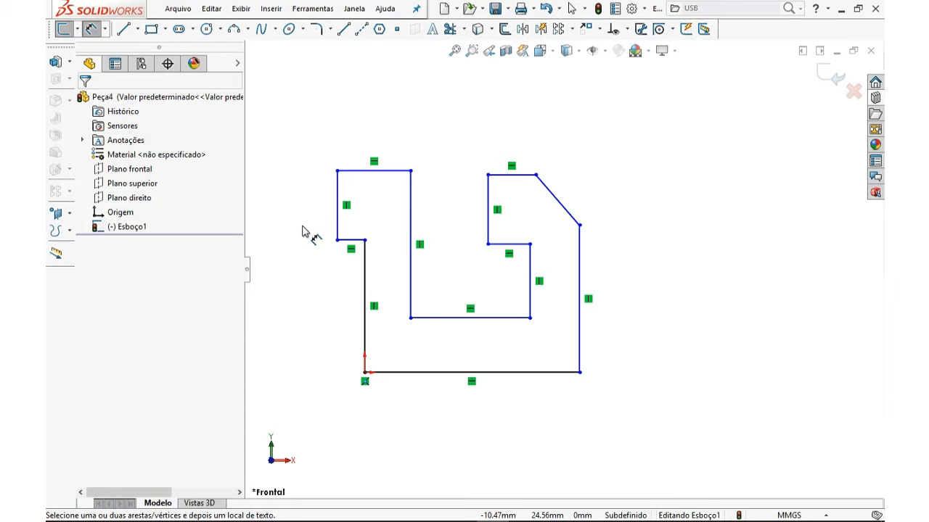
pyautogui.click(528, 177)
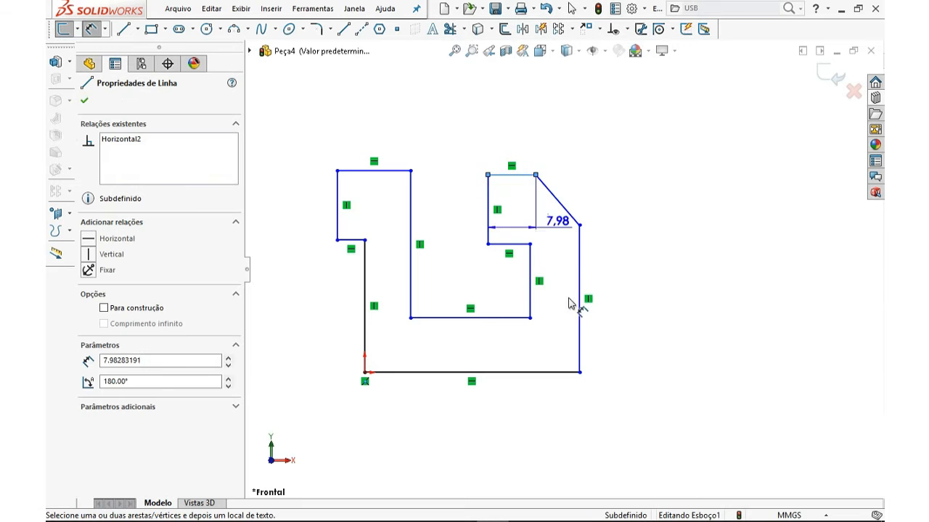
pyautogui.click(555, 374)
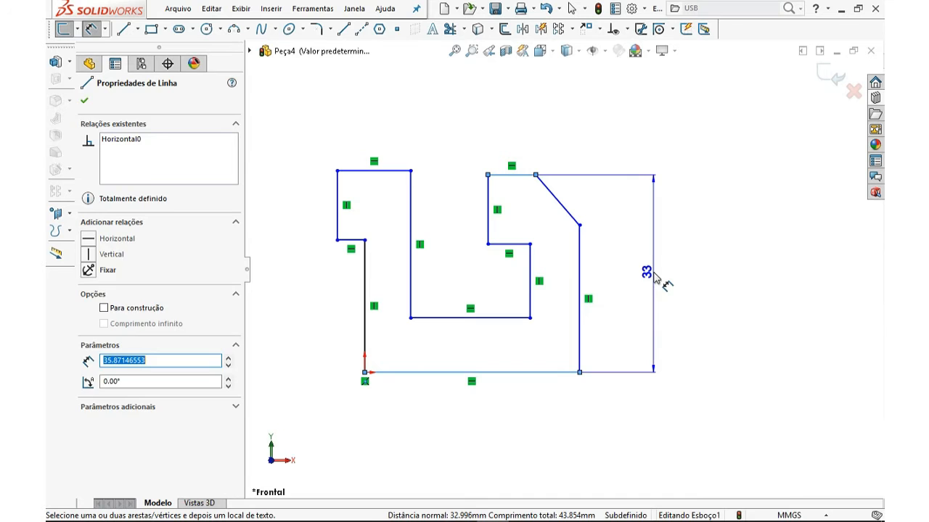
pyautogui.click(654, 276)
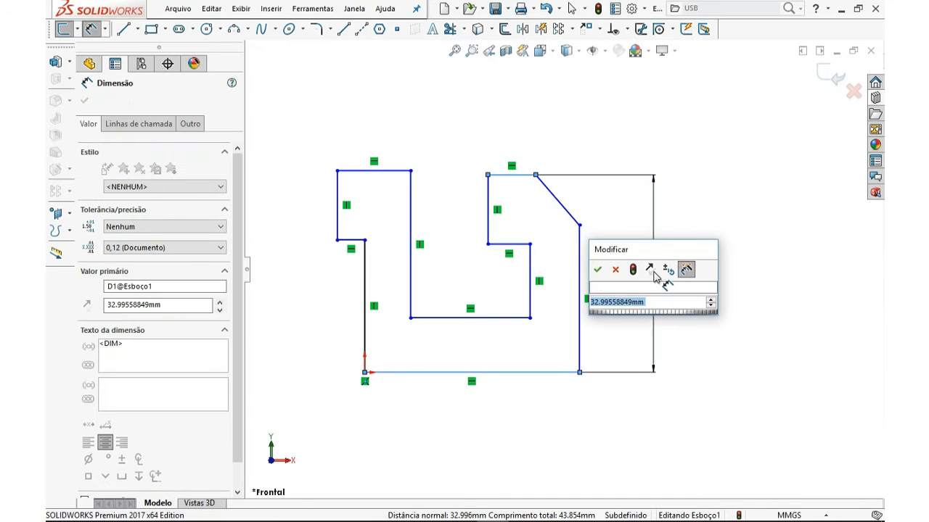
pyautogui.moveTo(644, 256)
pyautogui.mouseDown()
pyautogui.moveTo(747, 219)
pyautogui.moveTo(749, 203)
pyautogui.mouseUp()
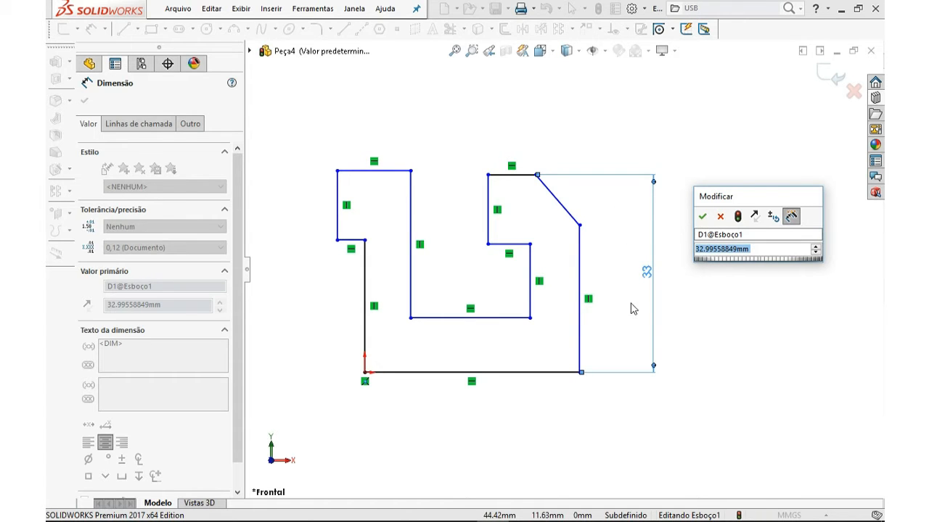
pyautogui.write('74')
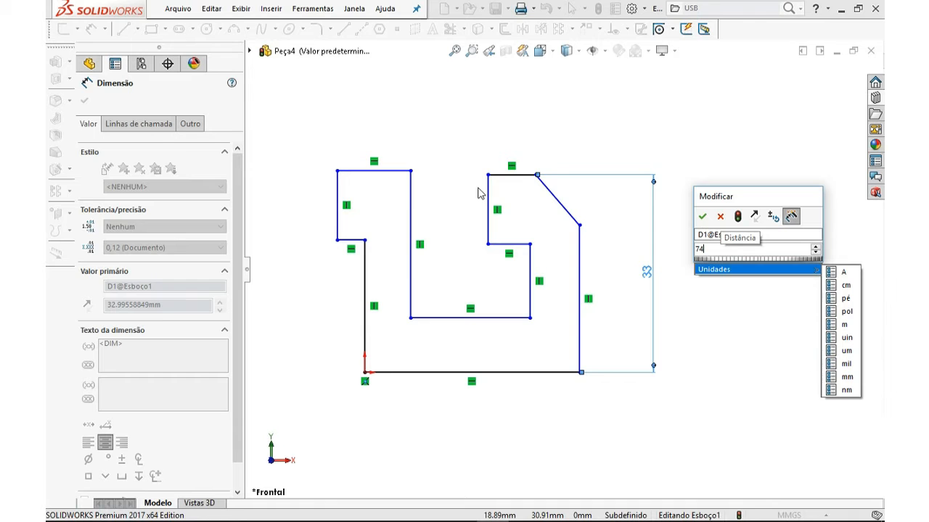
pyautogui.press('Return')
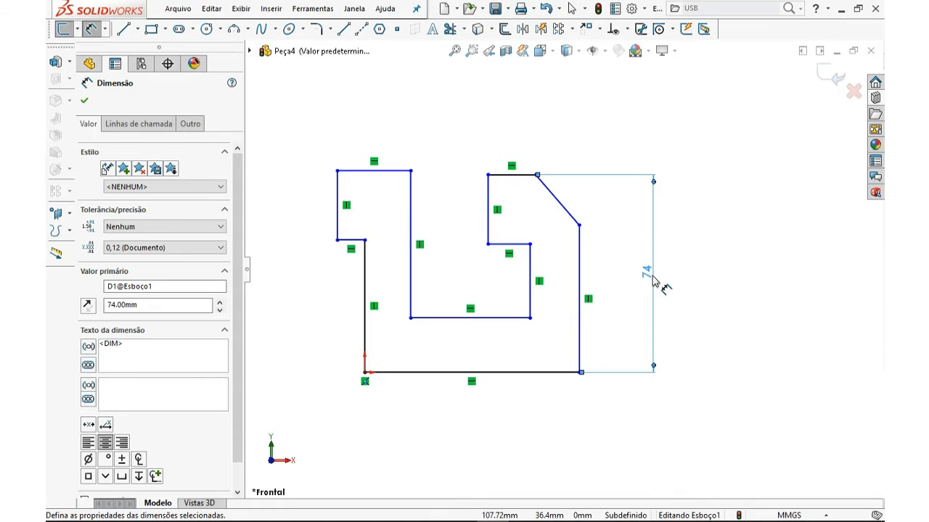
# Dimension the distance from the notch's bottom line to the outline's bottom line as 19 mm
pyautogui.click(703, 297)
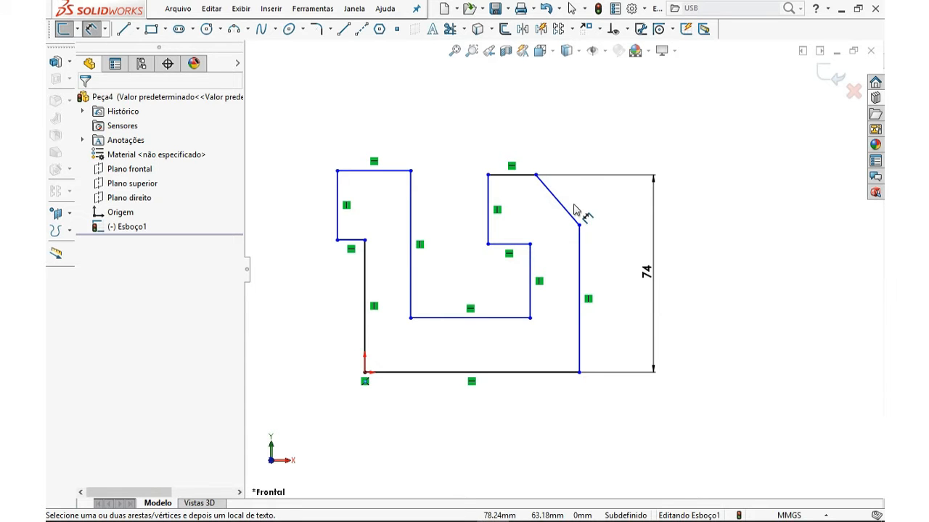
pyautogui.click(480, 319)
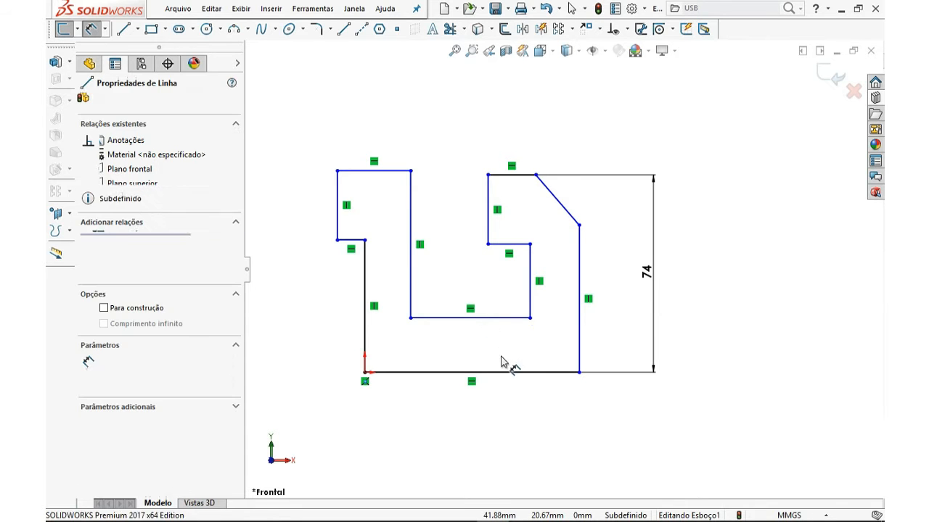
pyautogui.click(508, 372)
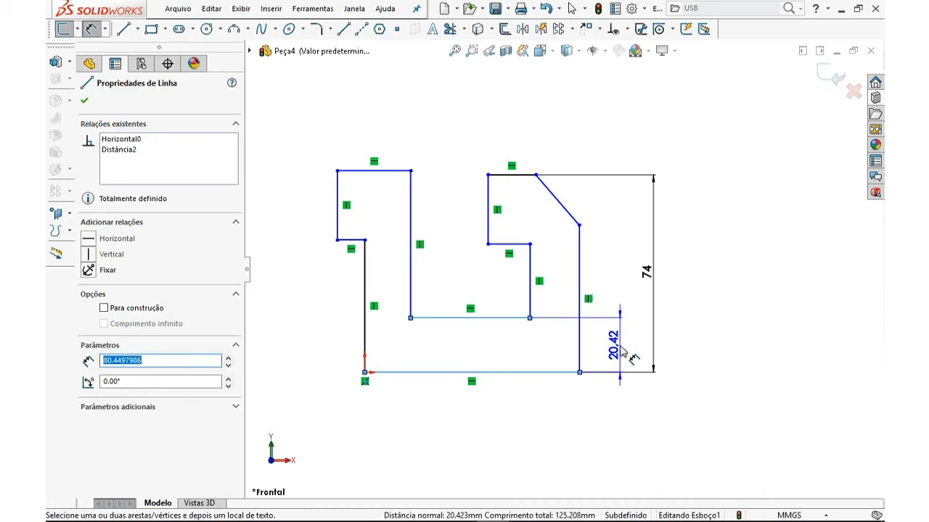
pyautogui.click(621, 352)
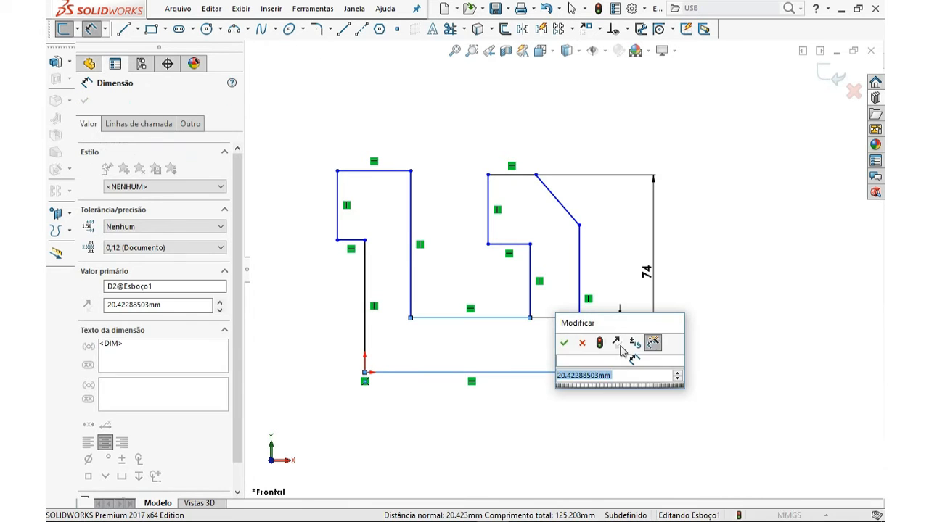
pyautogui.write('8')
pyautogui.press('Return')
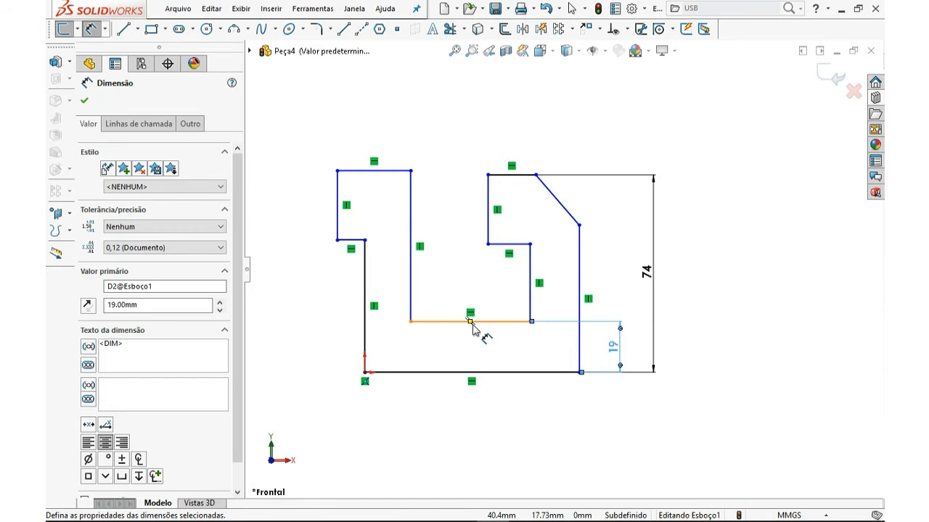
# Dimension the distance from the right step's short horizontal line to the notch bottom as 31 mm
pyautogui.click(516, 245)
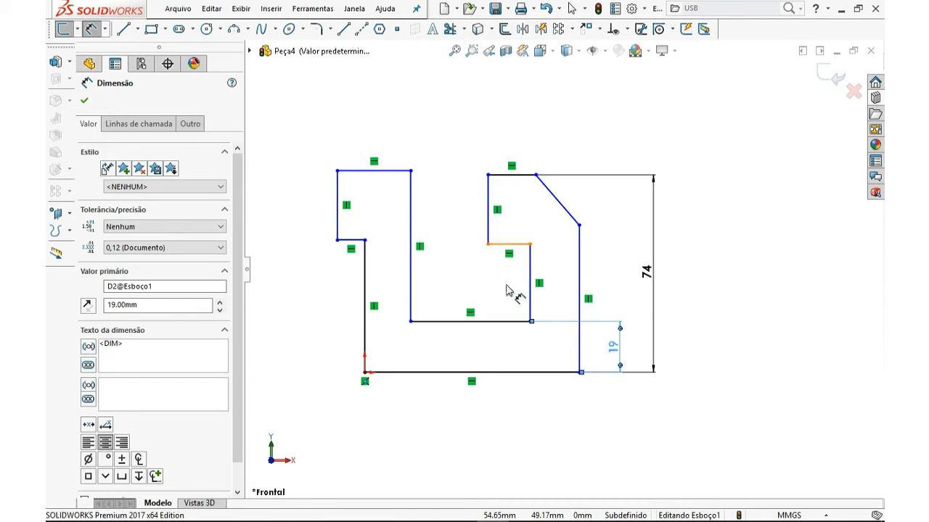
pyautogui.click(502, 323)
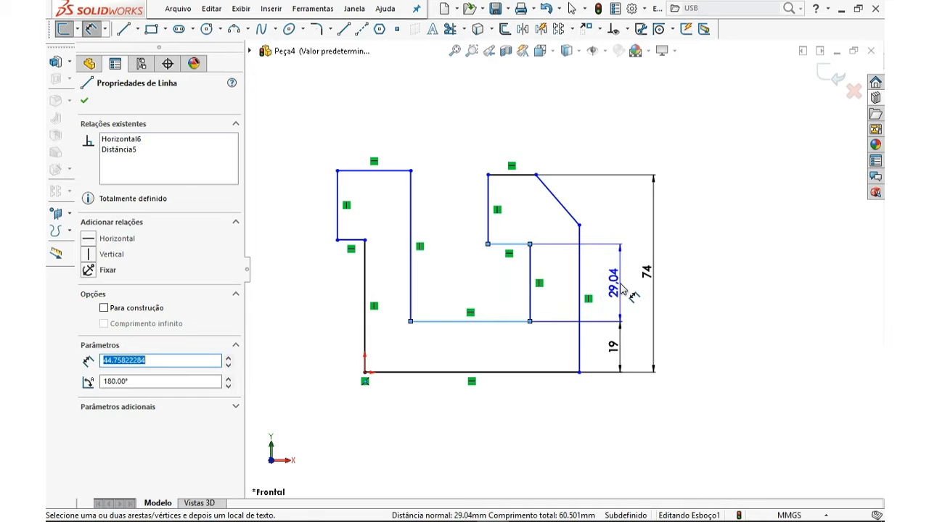
pyautogui.click(621, 289)
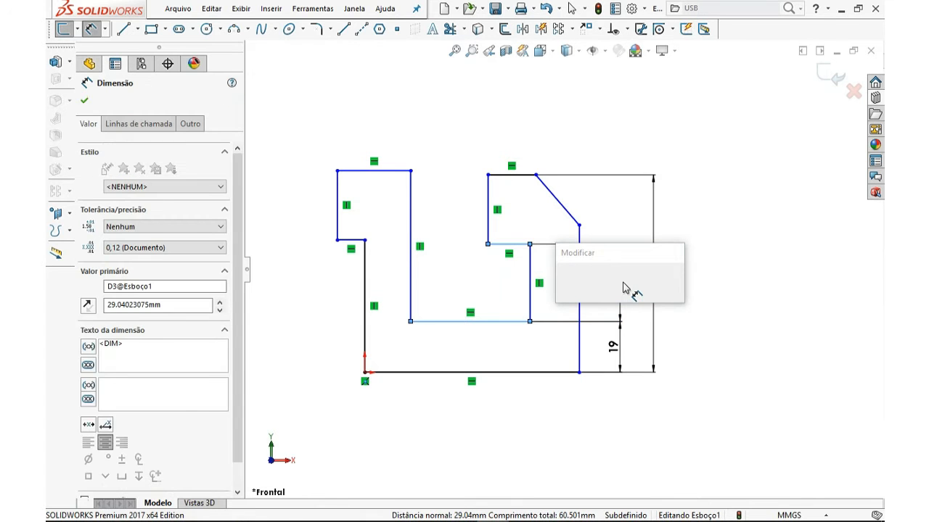
pyautogui.press('Return')
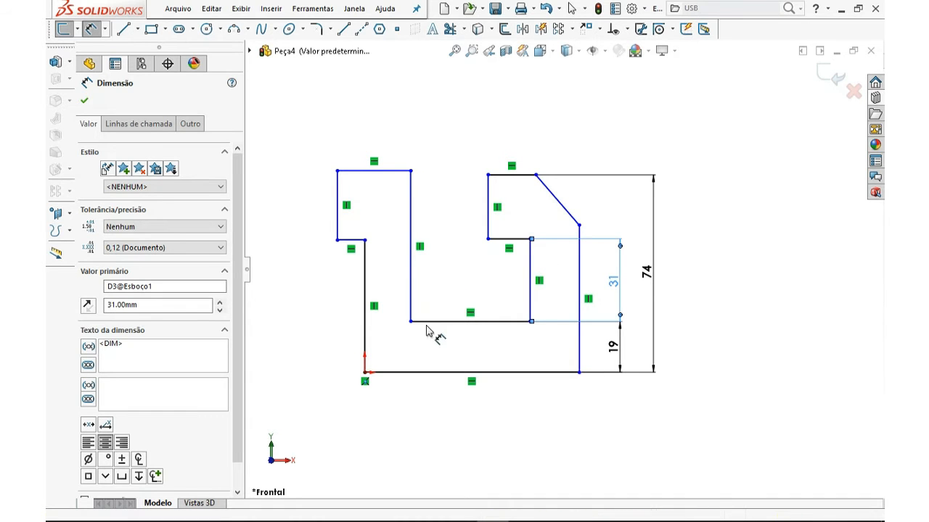
# Dimension the horizontal distance between the left outer vertical line and the notch's left wall as 17 mm
pyautogui.click(390, 296)
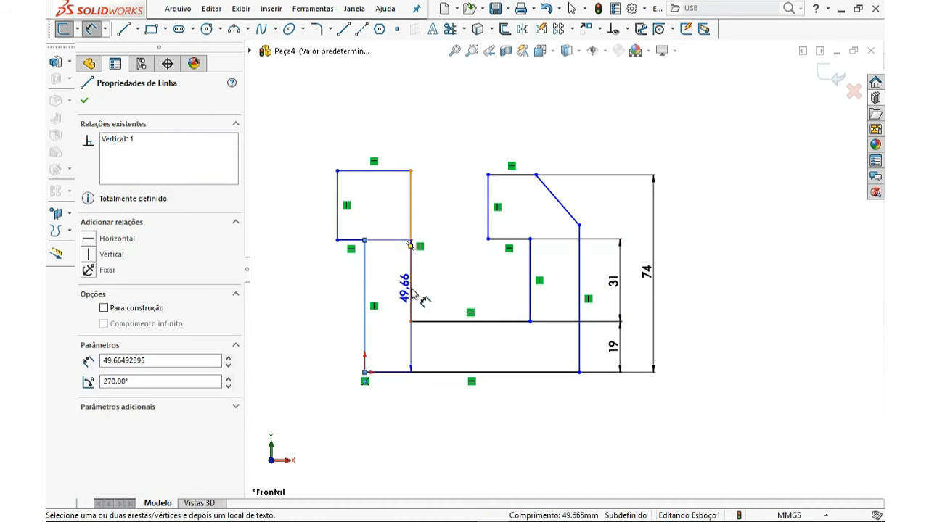
pyautogui.click(411, 300)
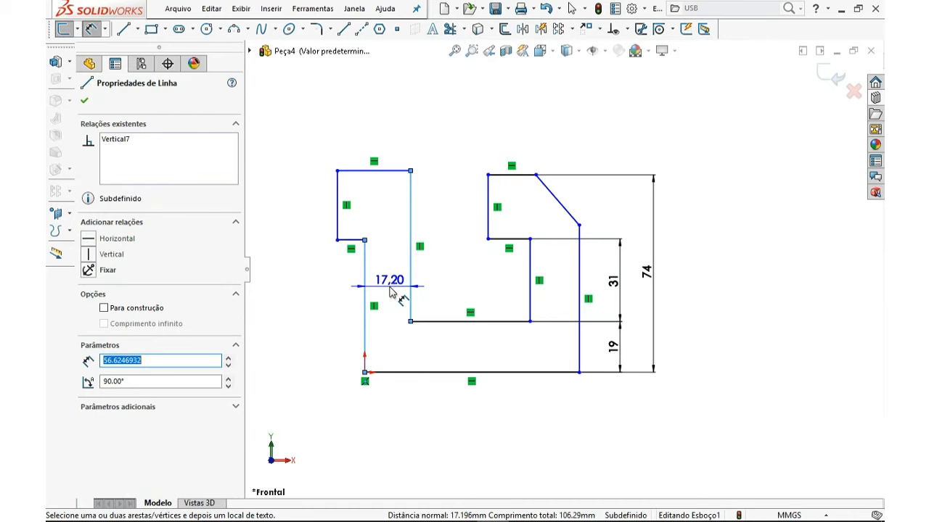
pyautogui.click(336, 303)
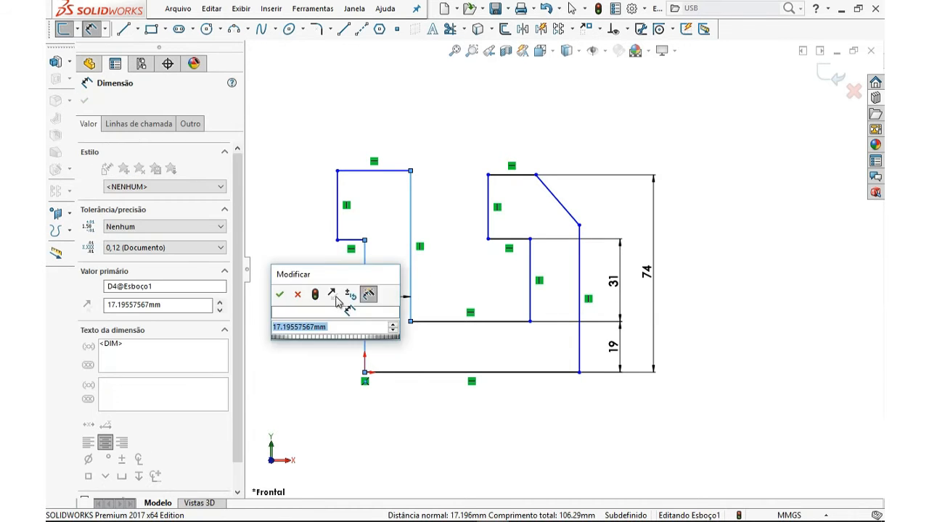
pyautogui.press('Return')
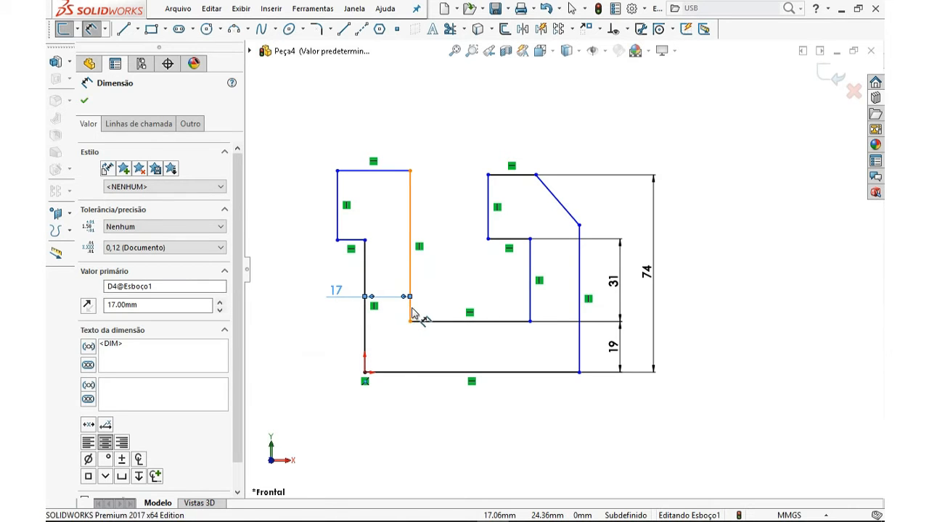
# Dimension the horizontal distance between the notch's left wall and the right step's vertical line as 55 mm
pyautogui.click(529, 303)
pyautogui.click(411, 297)
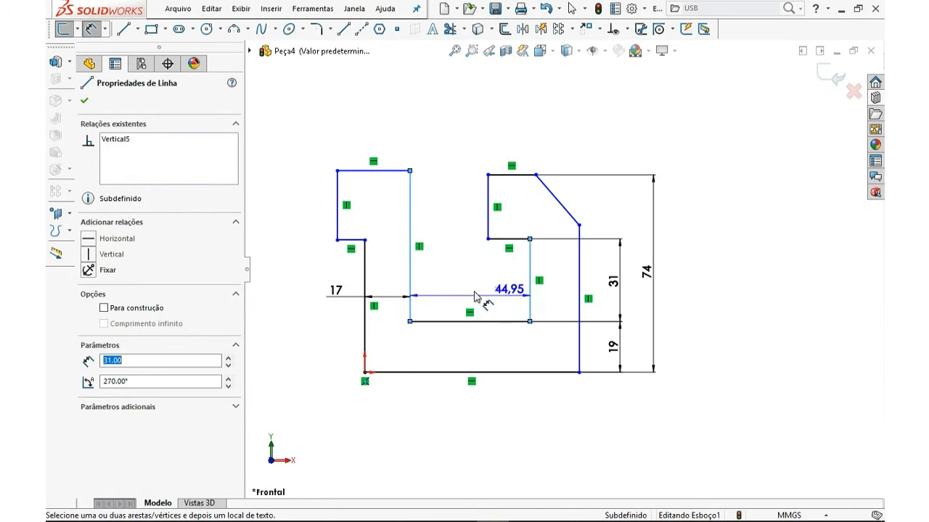
pyautogui.click(465, 299)
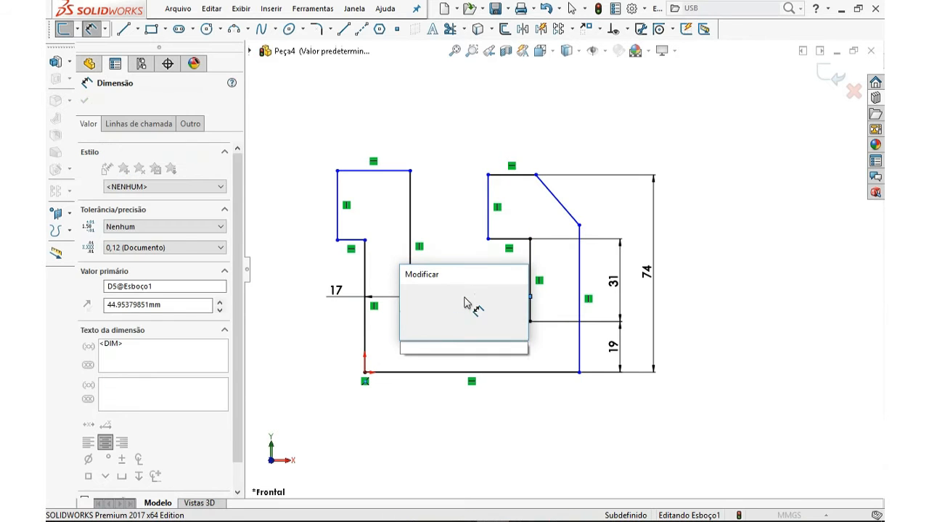
pyautogui.write('55')
pyautogui.press('Return')
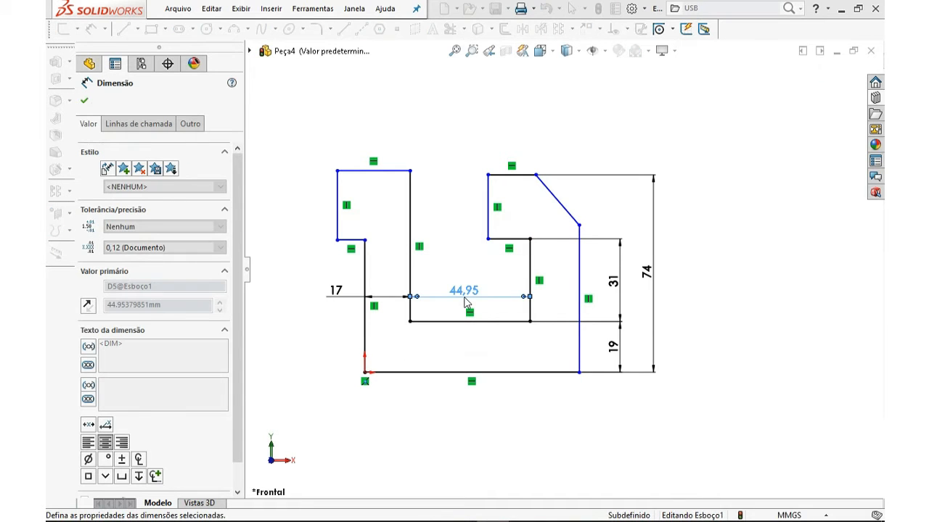
pyautogui.rightClick(445, 254)
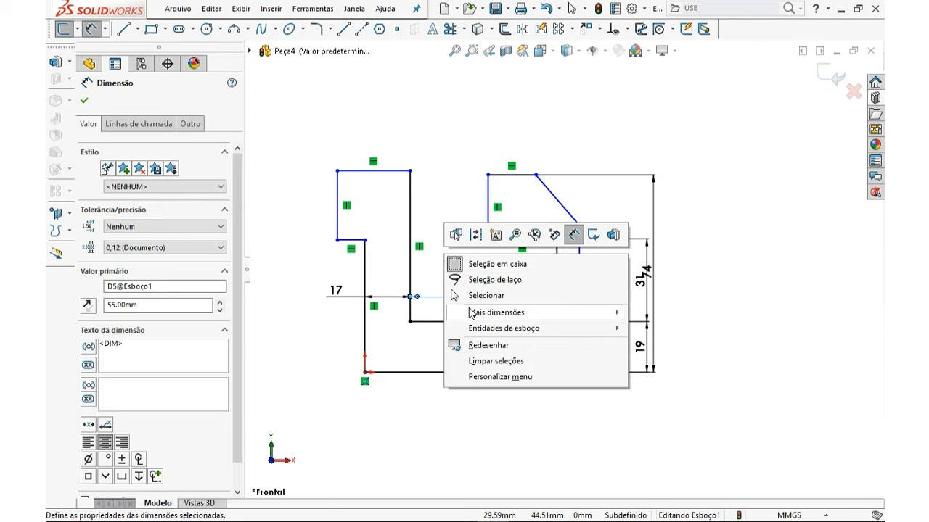
pyautogui.press('Escape')
pyautogui.click(556, 274)
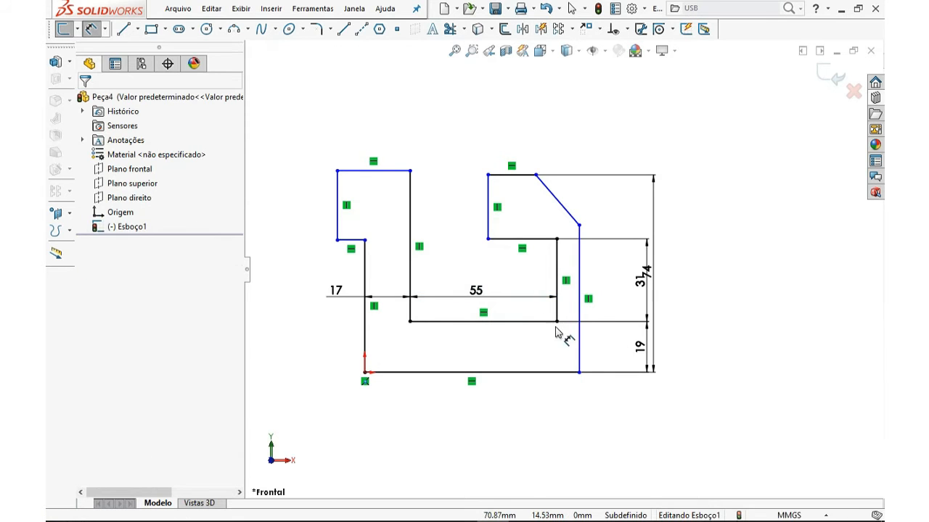
pyautogui.press('Escape')
pyautogui.click(557, 321)
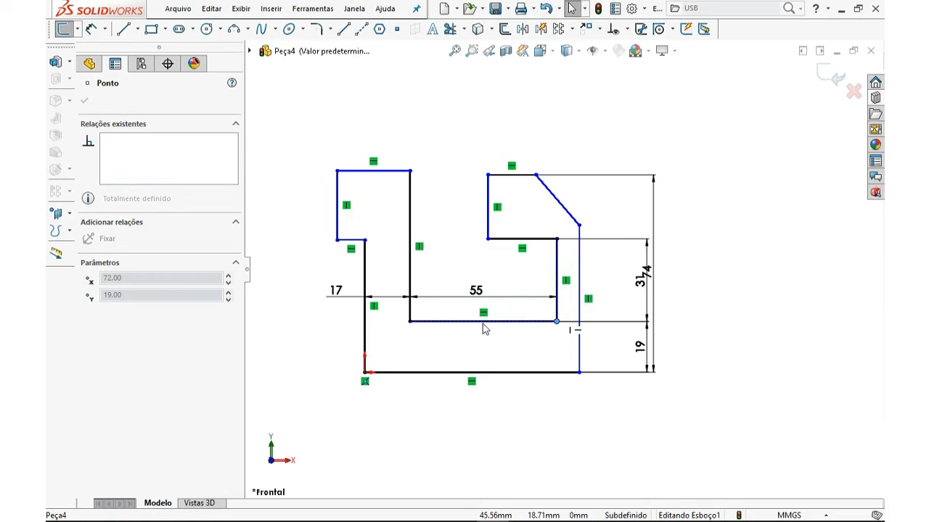
pyautogui.press('Escape')
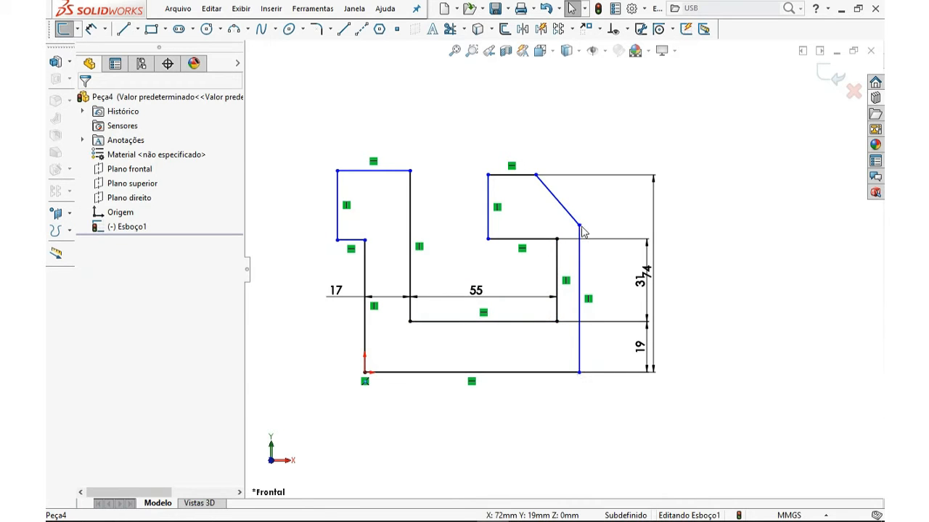
# Drag the right section's chamfer and top vertices rightward to widen the upper right region of the profile
pyautogui.moveTo(579, 226); pyautogui.dragTo(632, 241)
pyautogui.moveTo(535, 175); pyautogui.dragTo(600, 175)
pyautogui.moveTo(489, 177); pyautogui.dragTo(625, 244)
# Reposition the 31 and 19 dimension labels beside the right side of the outline
pyautogui.moveTo(640, 281); pyautogui.dragTo(686, 286)
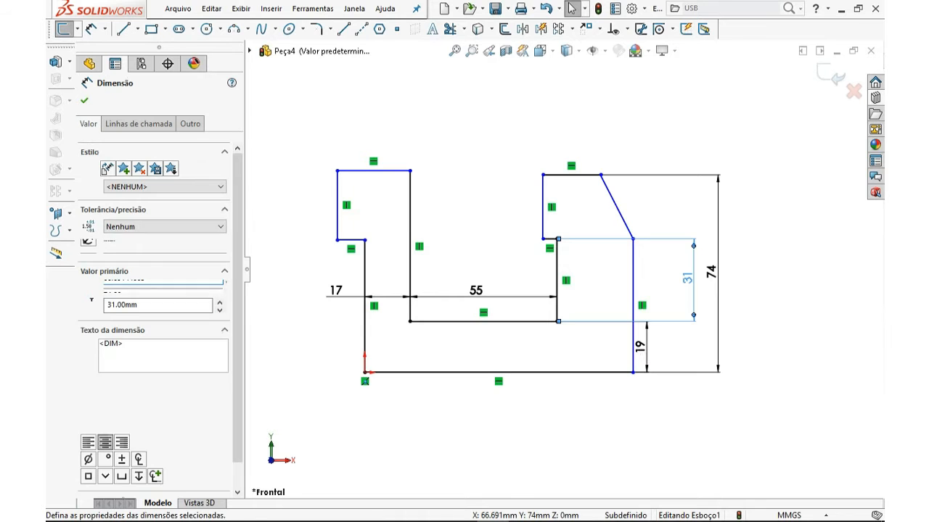
pyautogui.moveTo(639, 347); pyautogui.dragTo(695, 351)
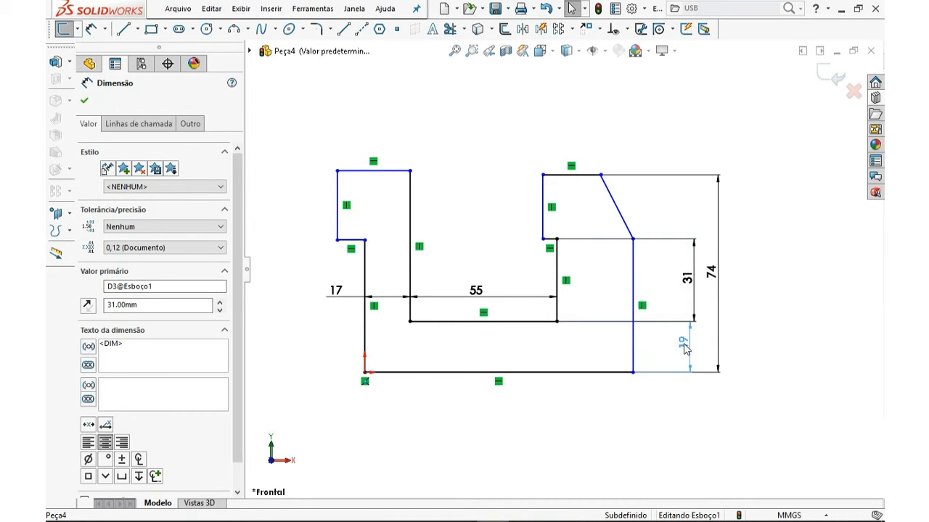
pyautogui.moveTo(687, 285); pyautogui.dragTo(679, 285)
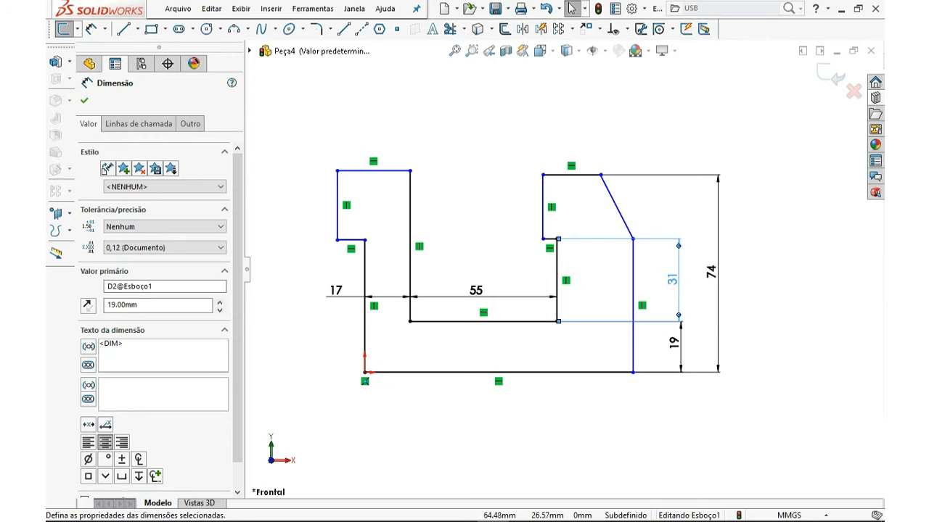
pyautogui.press('Escape')
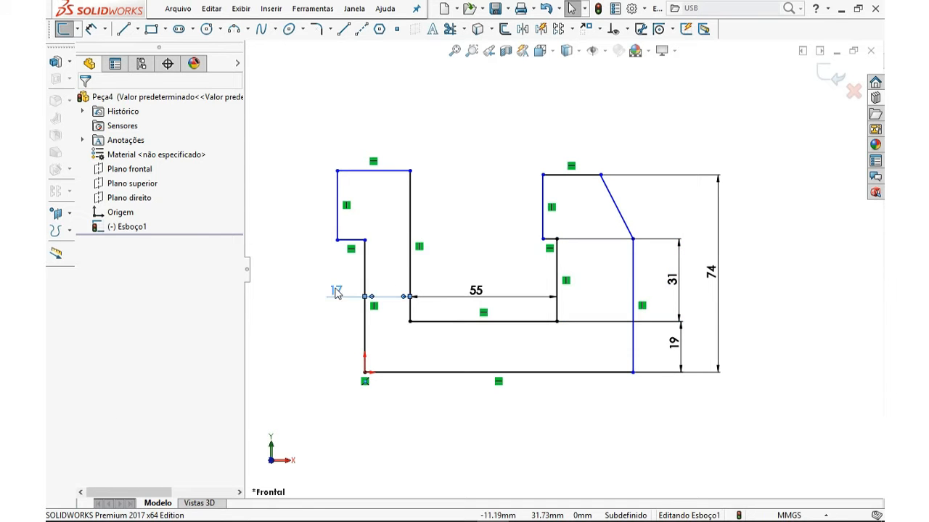
# Move the left gap dimension's label and set its value to 20 mm
pyautogui.click(336, 291)
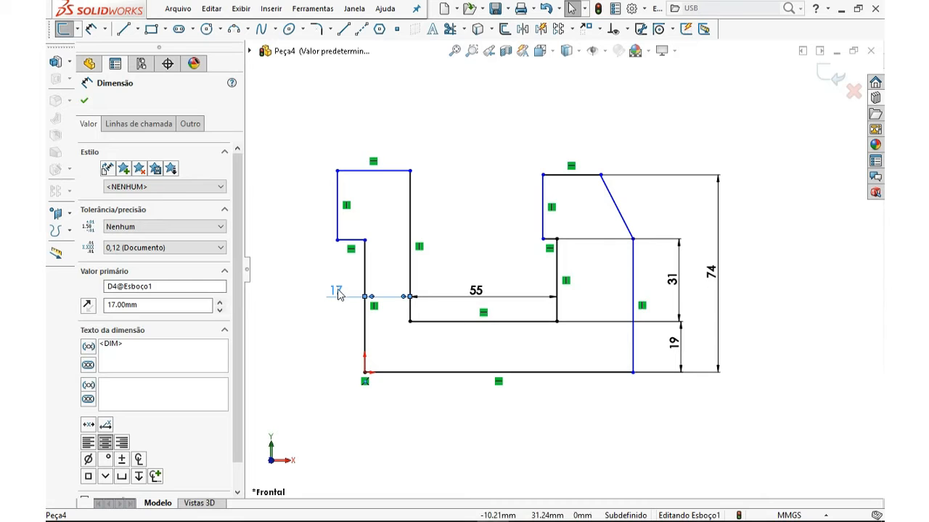
pyautogui.press('Escape')
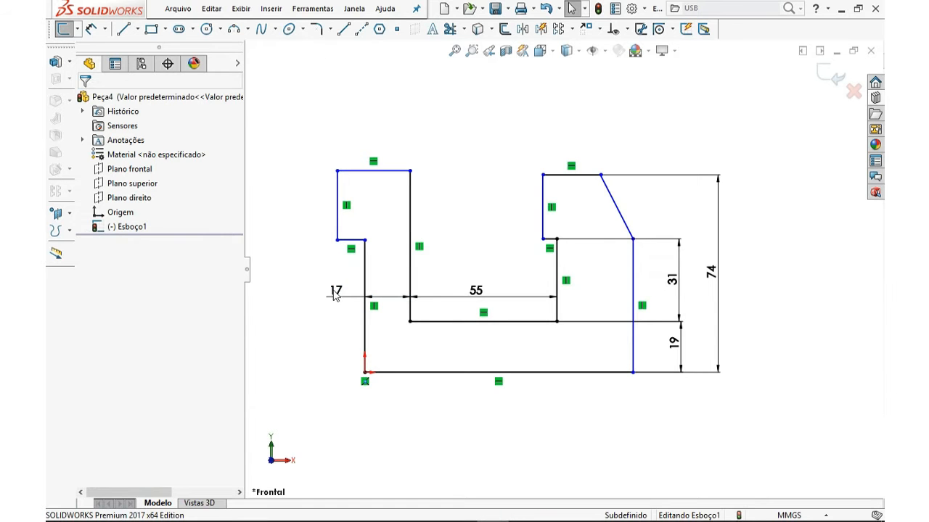
pyautogui.click(335, 292)
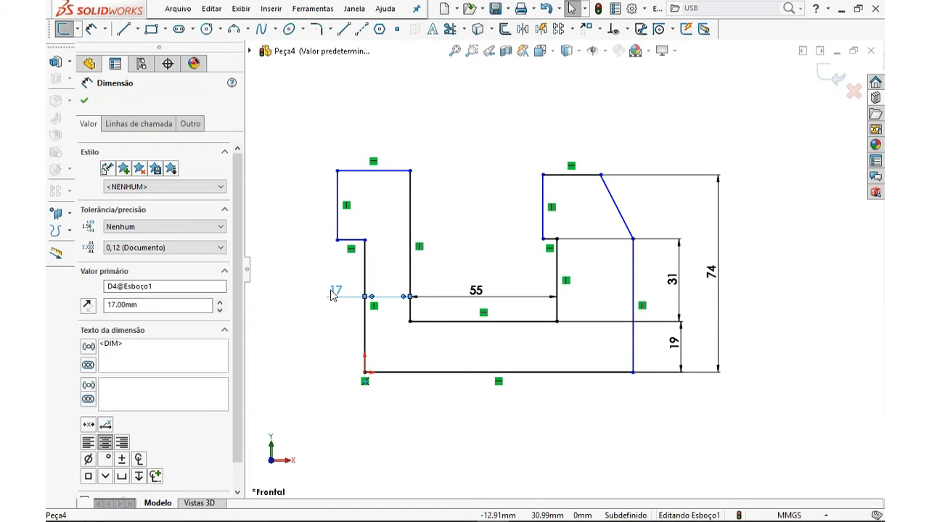
pyautogui.doubleClick(386, 293)
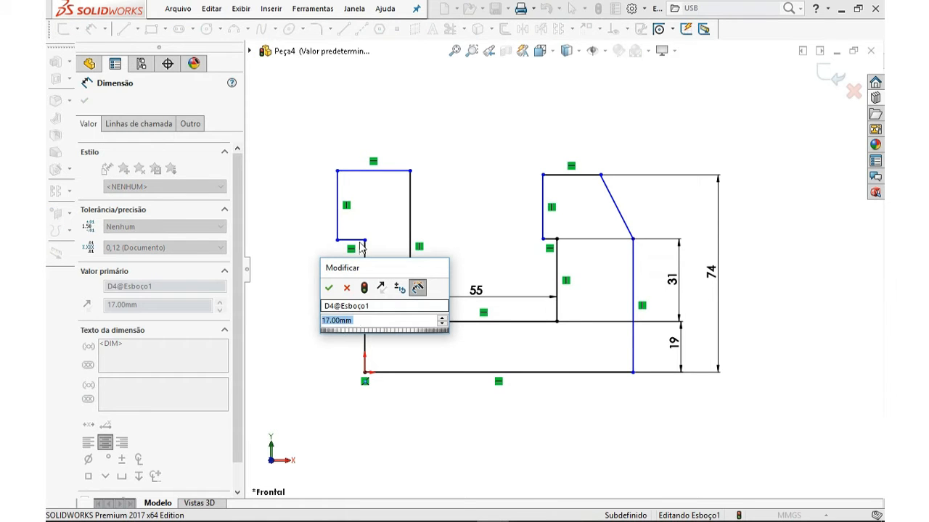
pyautogui.moveTo(354, 252); pyautogui.dragTo(355, 246)
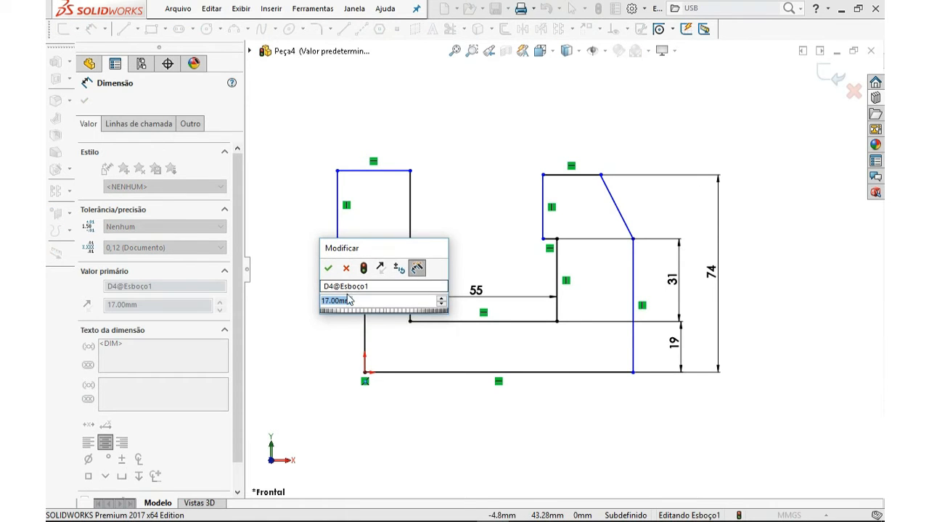
pyautogui.write('20')
pyautogui.press('Return')
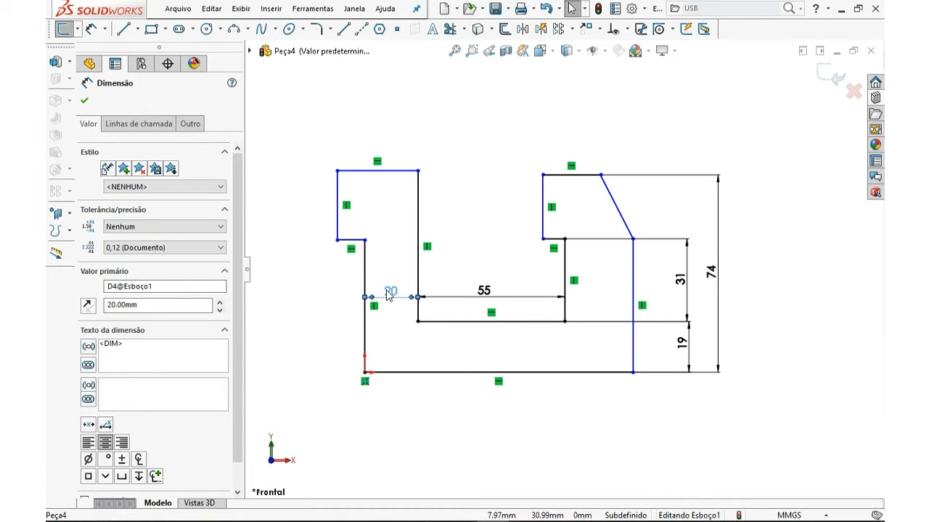
pyautogui.press('Escape')
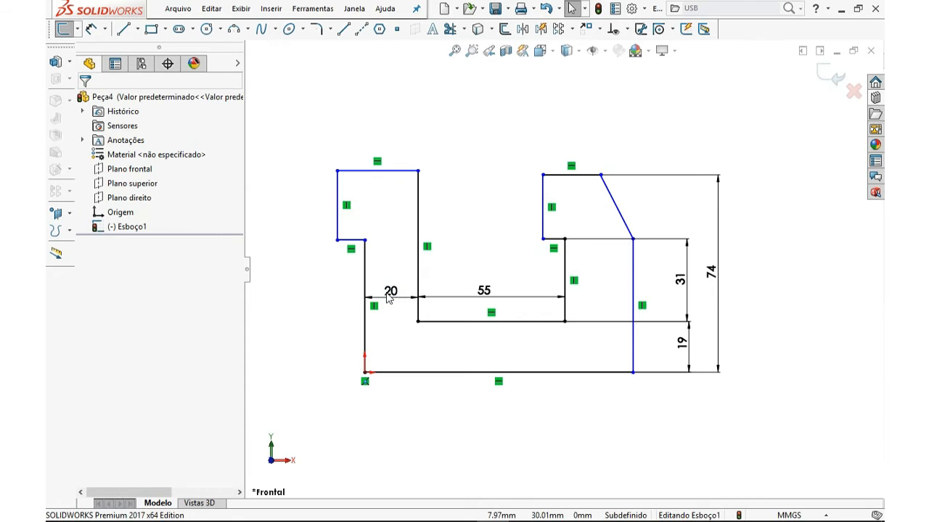
# Set the left gap dimension back to 17 mm
pyautogui.click(391, 293)
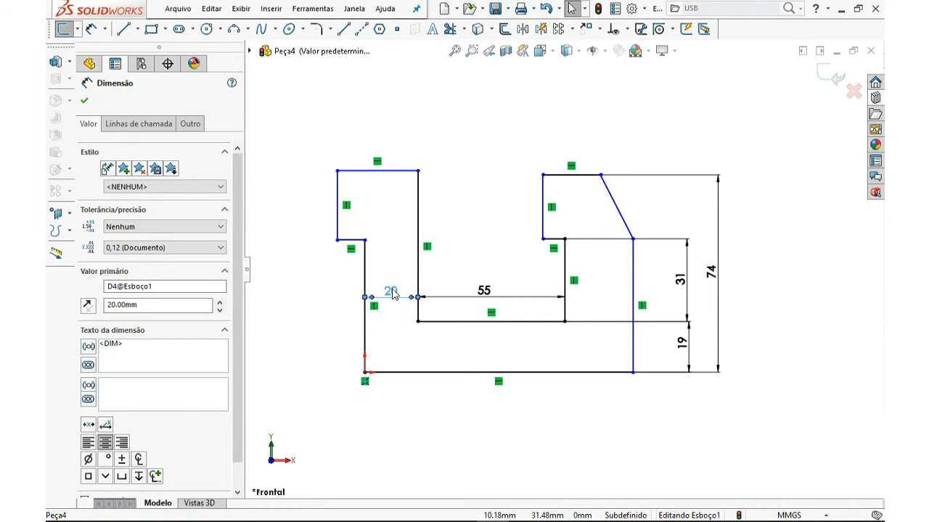
pyautogui.doubleClick(391, 292)
pyautogui.write('17')
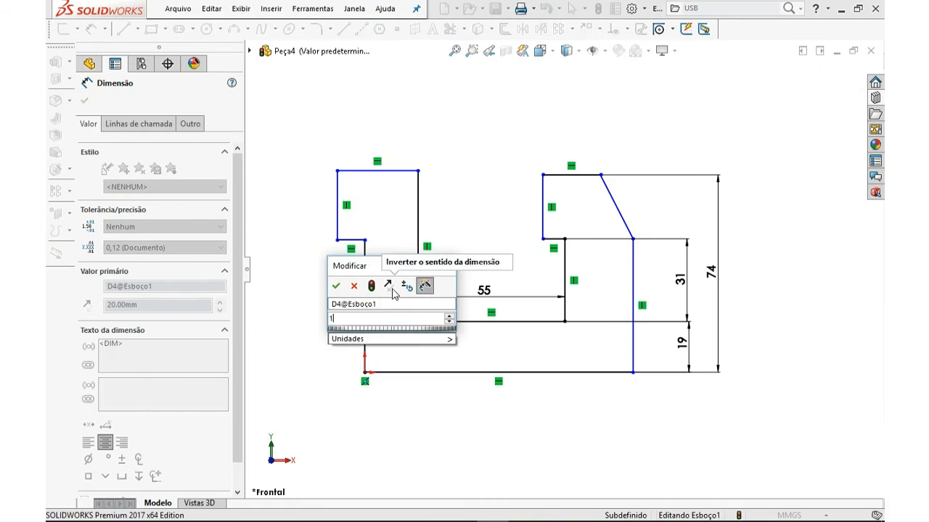
pyautogui.press('Return')
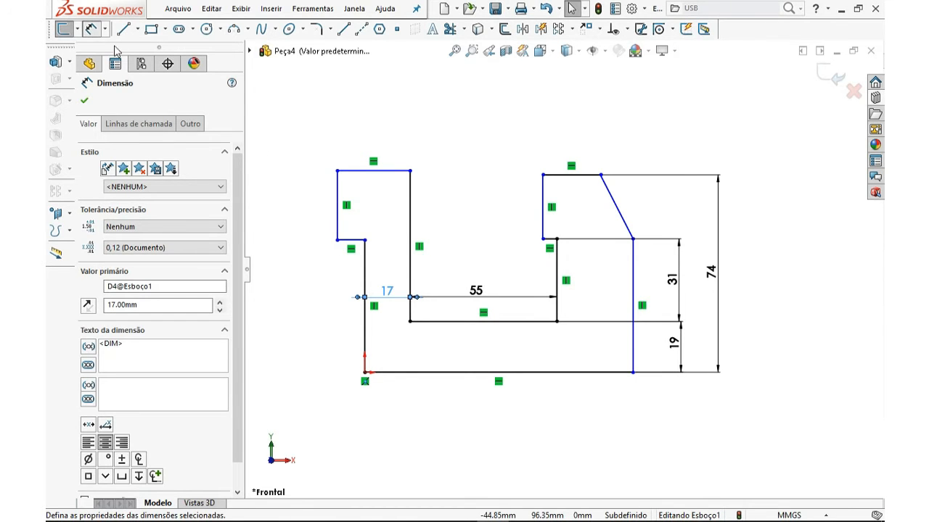
# With Smart Dimension, set the chamfer line's vertical height to 20 mm
pyautogui.click(92, 30)
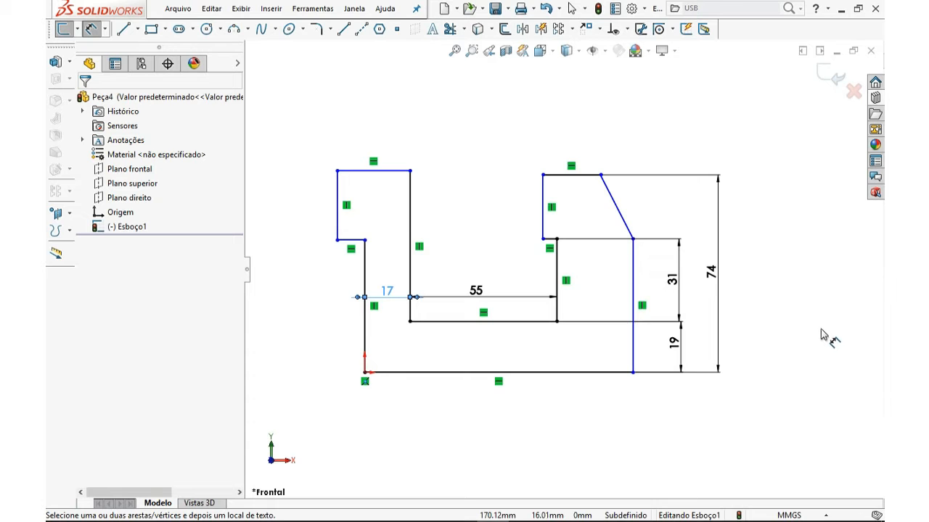
pyautogui.click(648, 206)
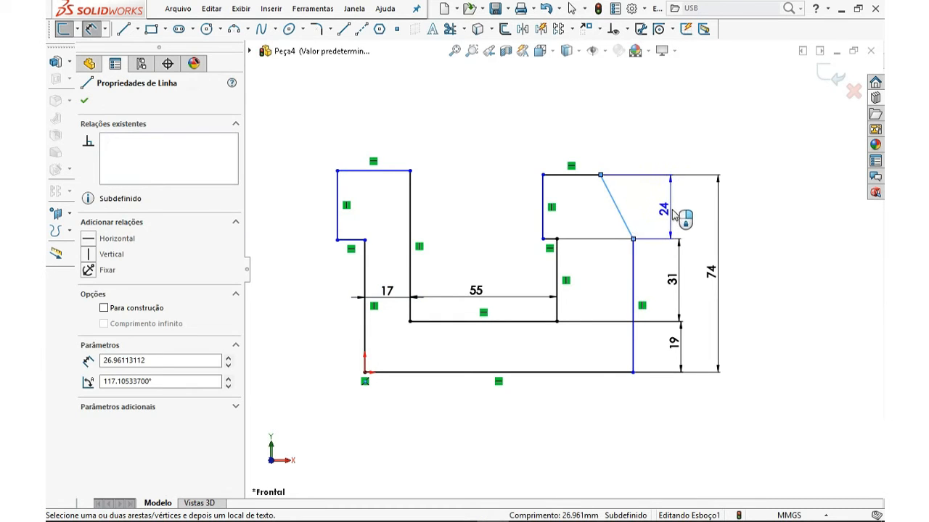
pyautogui.click(675, 216)
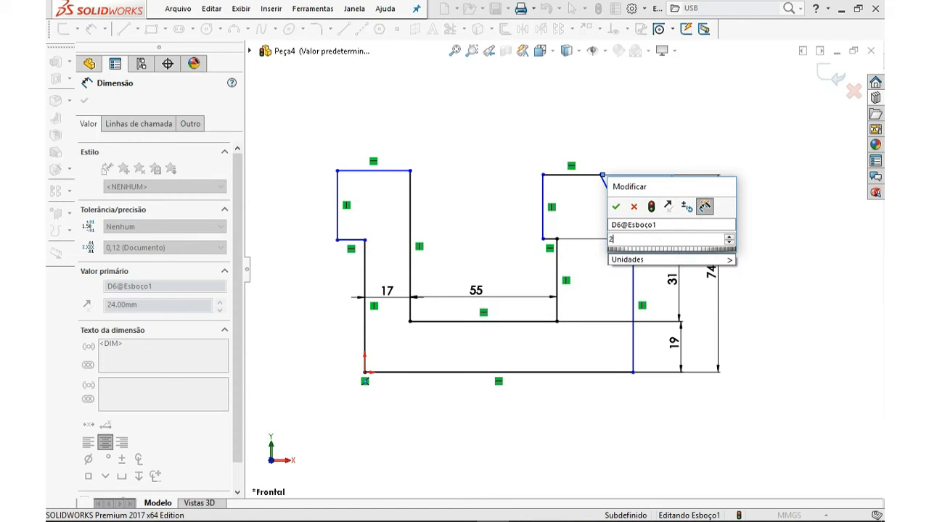
pyautogui.press('Return')
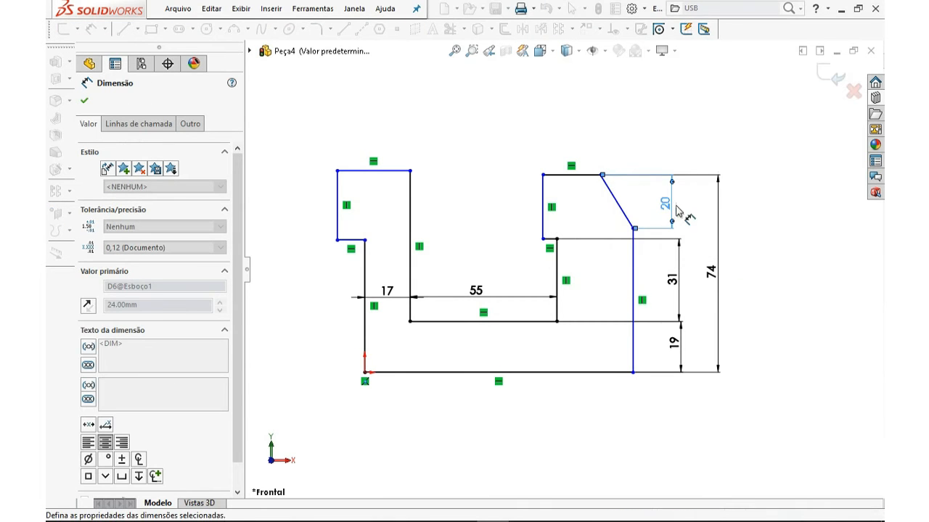
# Dimension the chamfer line's horizontal width as 7 mm
pyautogui.click(614, 201)
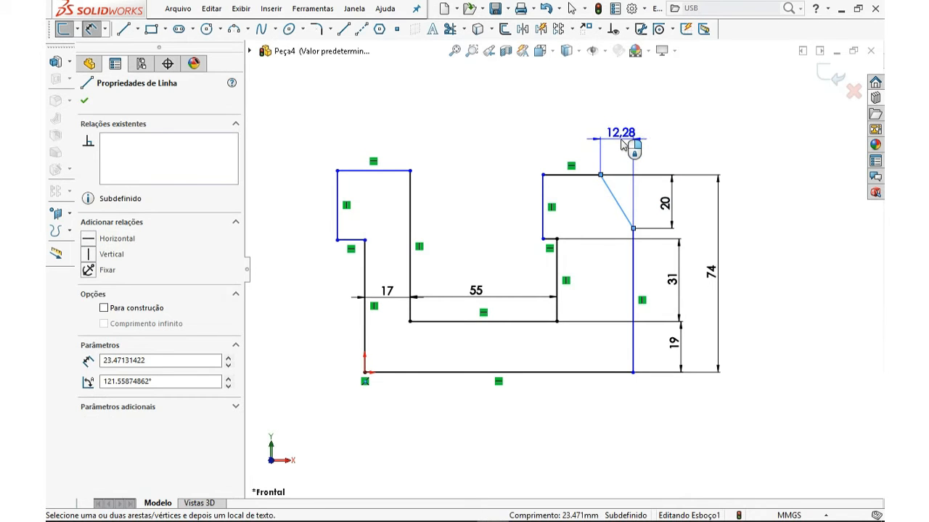
pyautogui.click(619, 145)
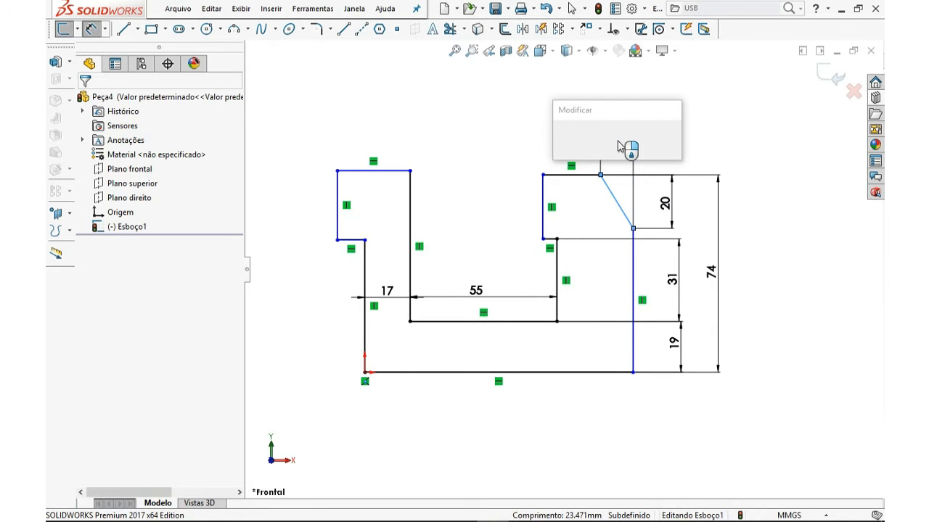
pyautogui.write('7')
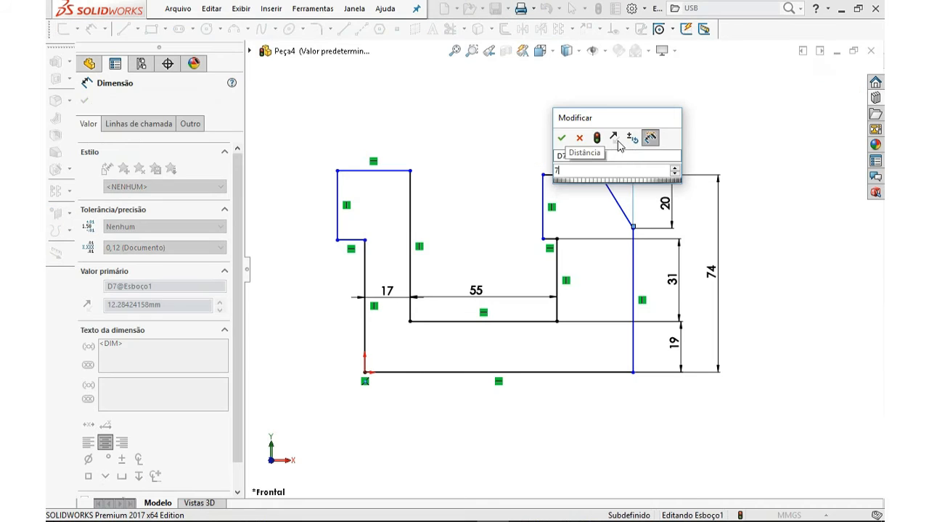
pyautogui.press('Return')
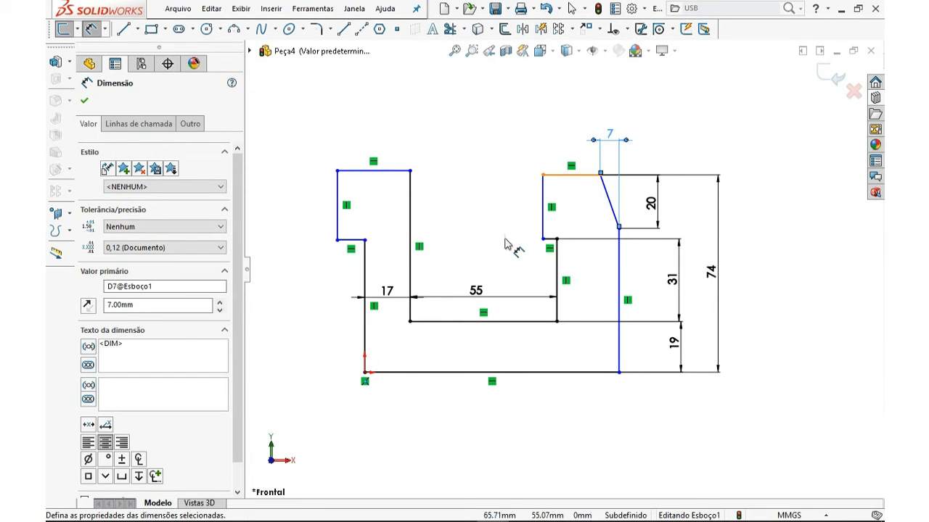
# Dimension the horizontal offset between the upper-left outer vertical line and the lower-left vertical line as 2 mm
pyautogui.click(338, 219)
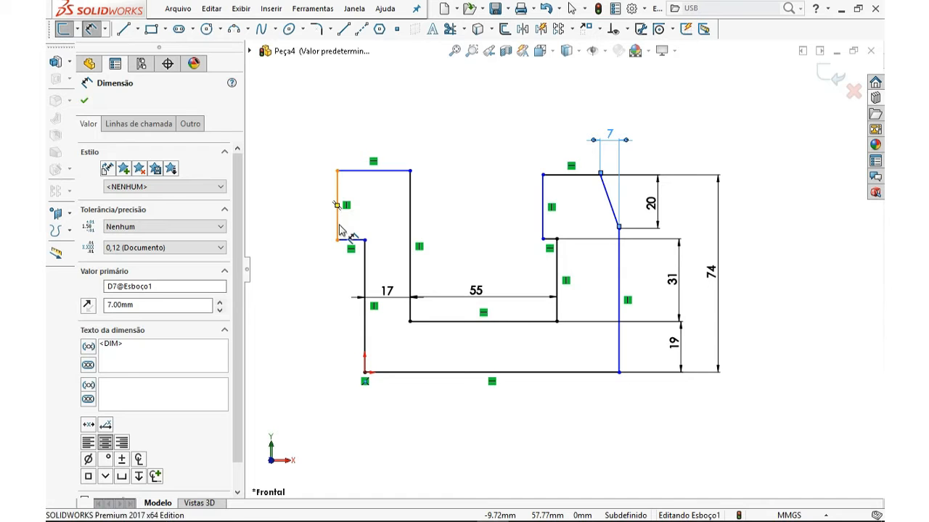
pyautogui.click(364, 276)
pyautogui.click(308, 271)
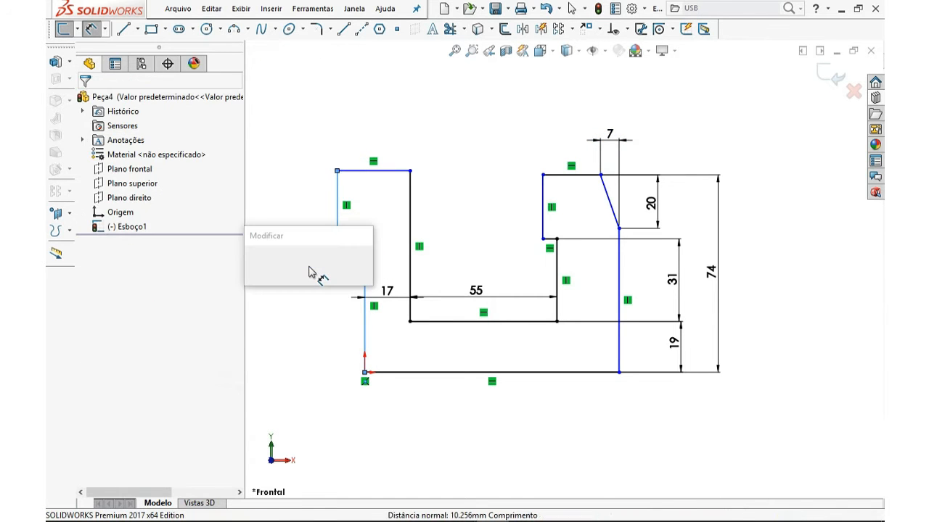
pyautogui.write('2')
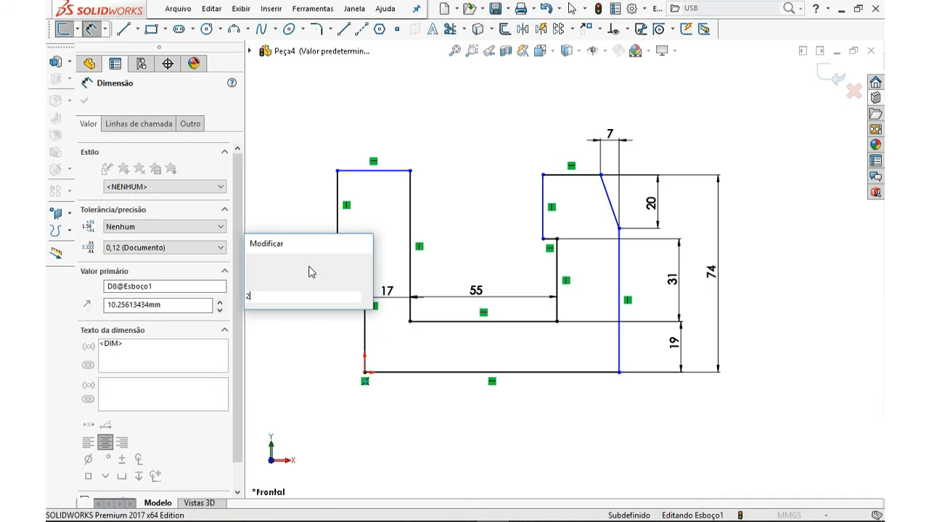
pyautogui.press('Return')
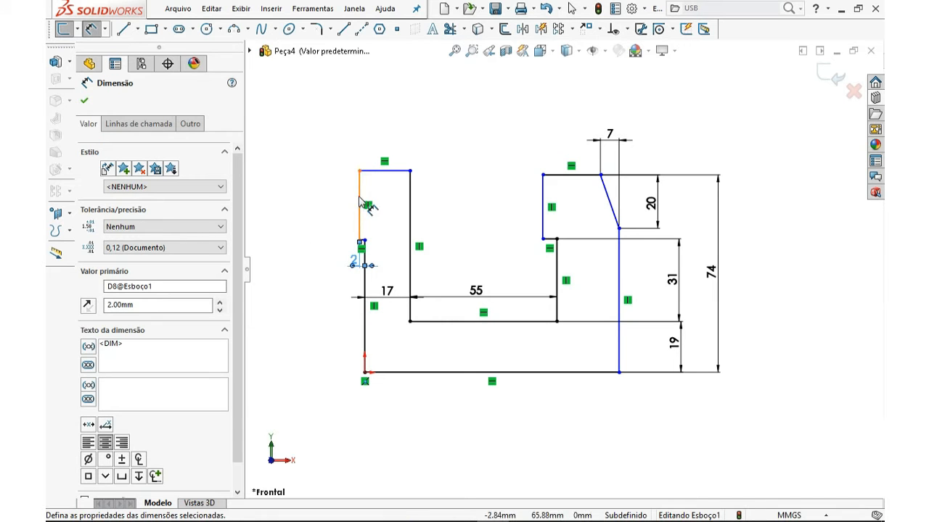
# Dimension the horizontal distance between the upper-left outer vertical line and the right vertical line as 92 mm
pyautogui.click(617, 267)
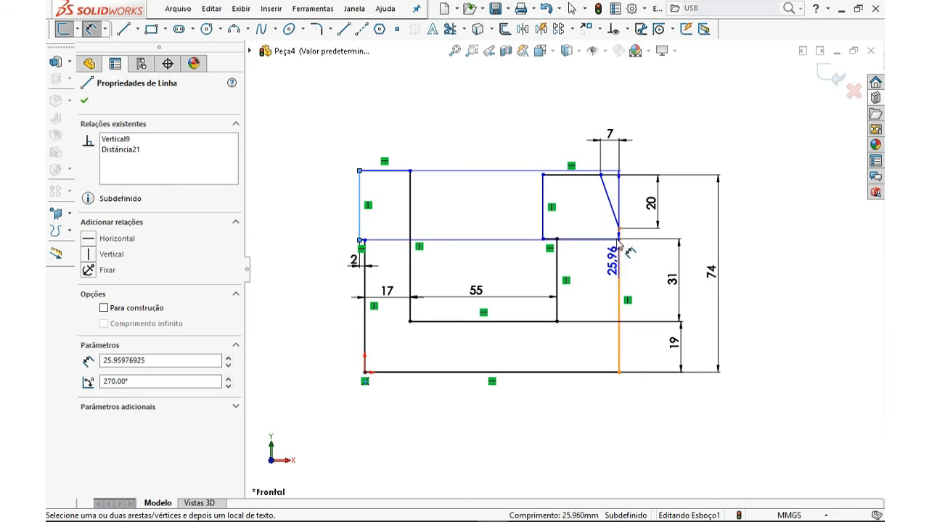
pyautogui.click(618, 246)
pyautogui.click(503, 119)
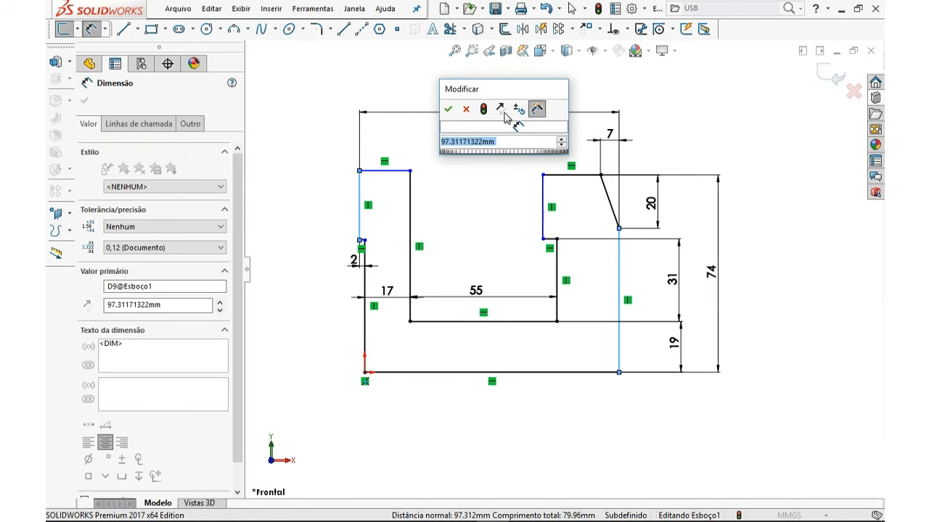
pyautogui.write('92')
pyautogui.press('Return')
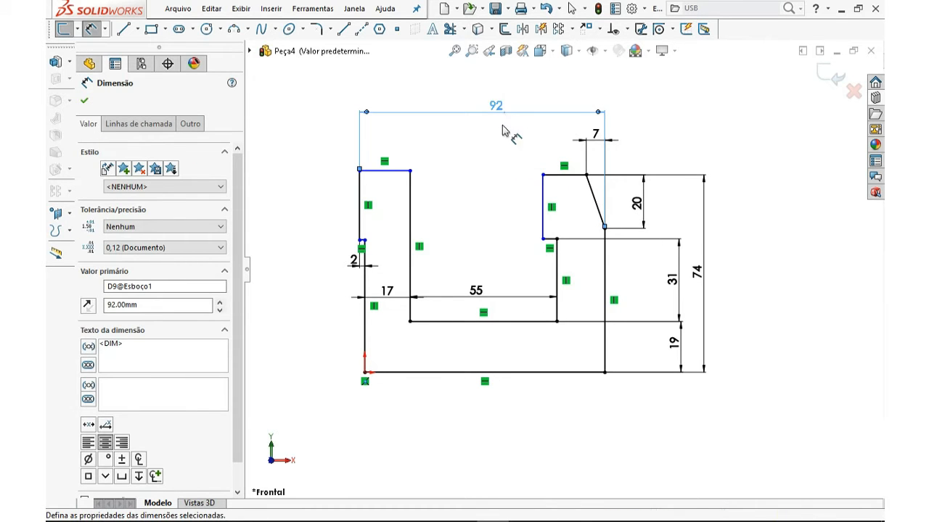
# Dimension the distance between the two inner vertical lines of the top notch as 48 mm
pyautogui.click(410, 201)
pyautogui.click(543, 204)
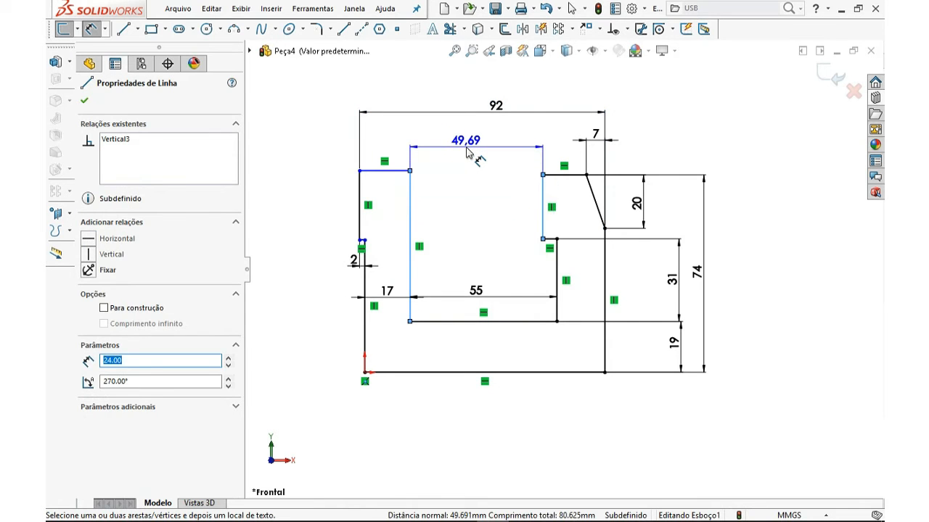
pyautogui.click(471, 154)
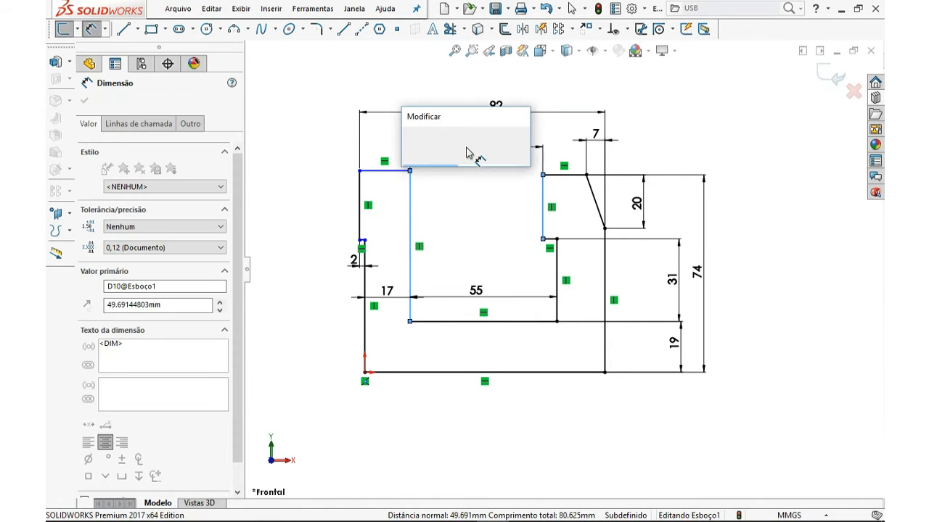
pyautogui.write('48')
pyautogui.press('Return')
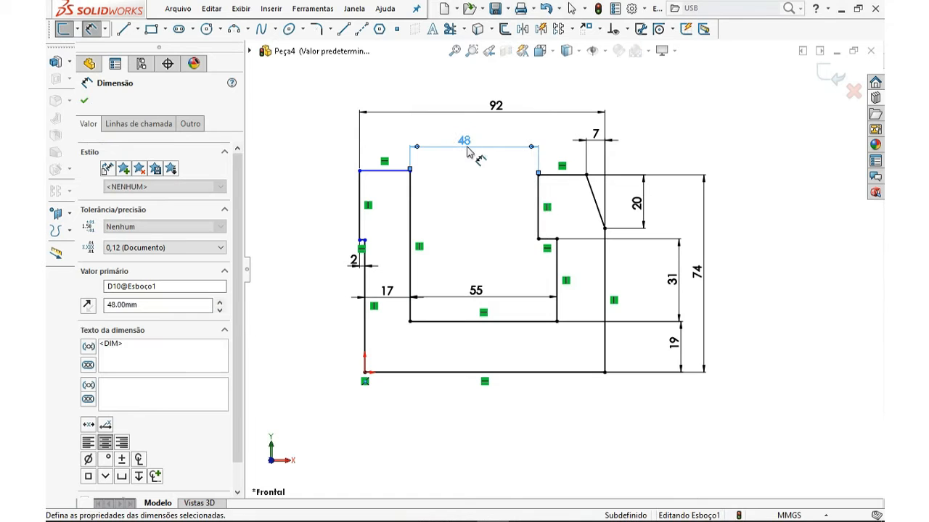
# Dimension the upper-left outer vertical line's height as 24 mm
pyautogui.click(361, 221)
pyautogui.click(320, 215)
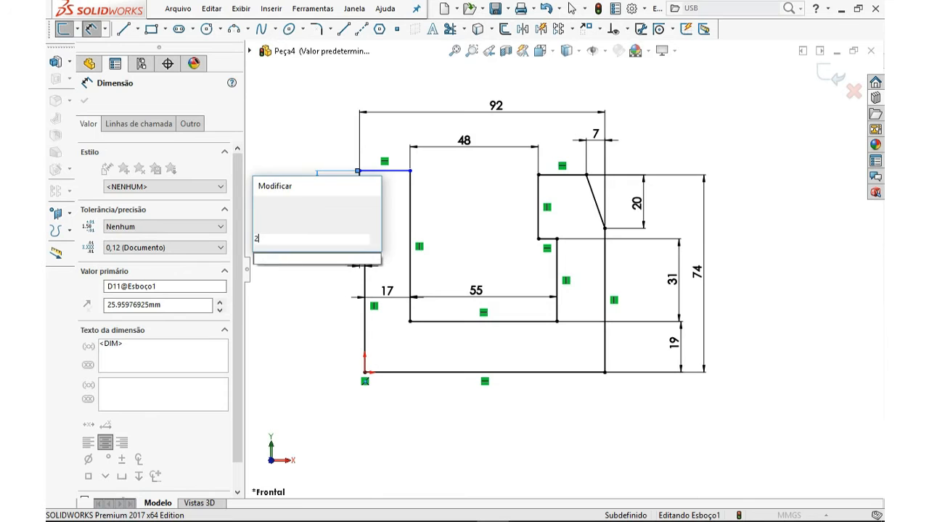
pyautogui.press('Return')
# Dimension the vertical distance from the short left step line down to the bottom line as 50 mm
pyautogui.scroll(-3, 377, 251)
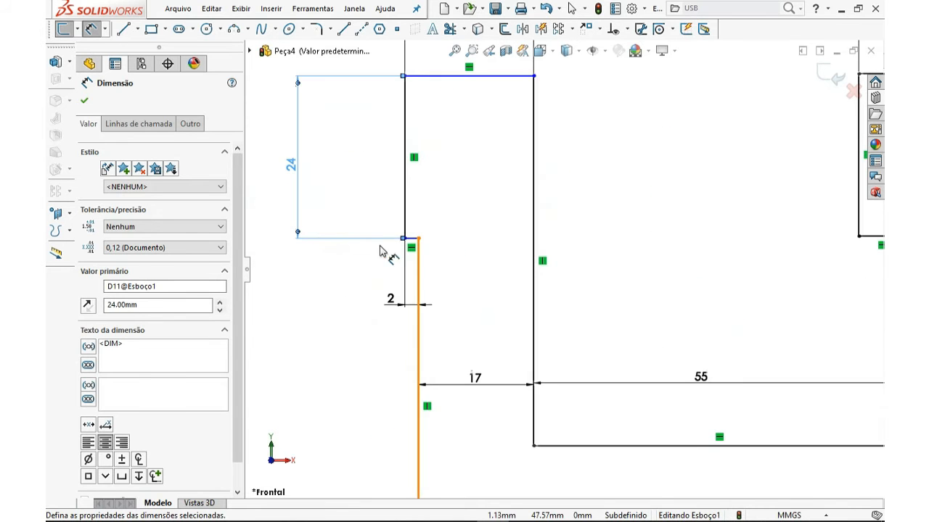
pyautogui.click(411, 239)
pyautogui.scroll(-2, 485, 300)
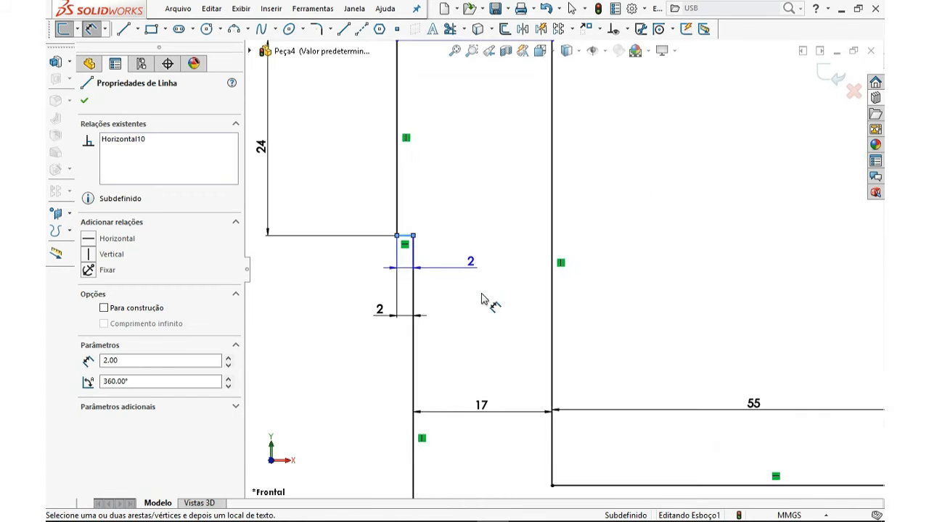
pyautogui.scroll(4, 493, 320)
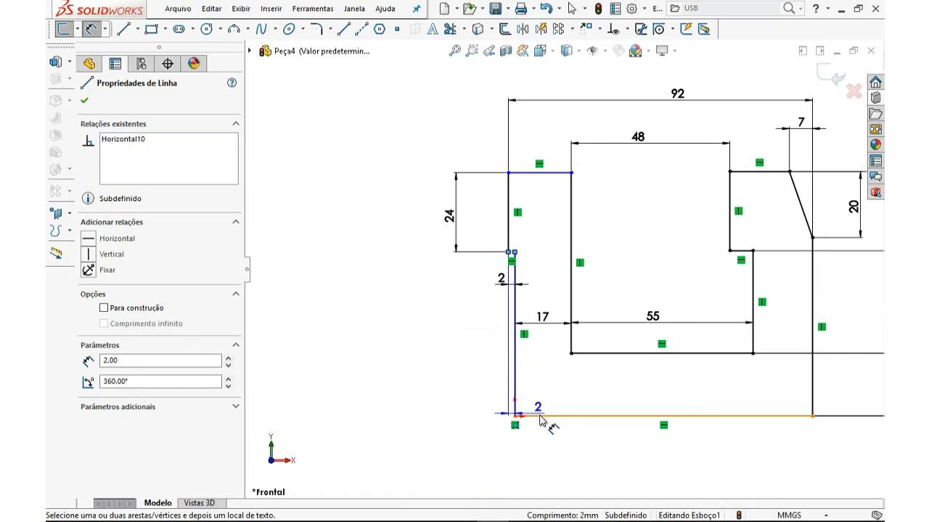
pyautogui.click(540, 417)
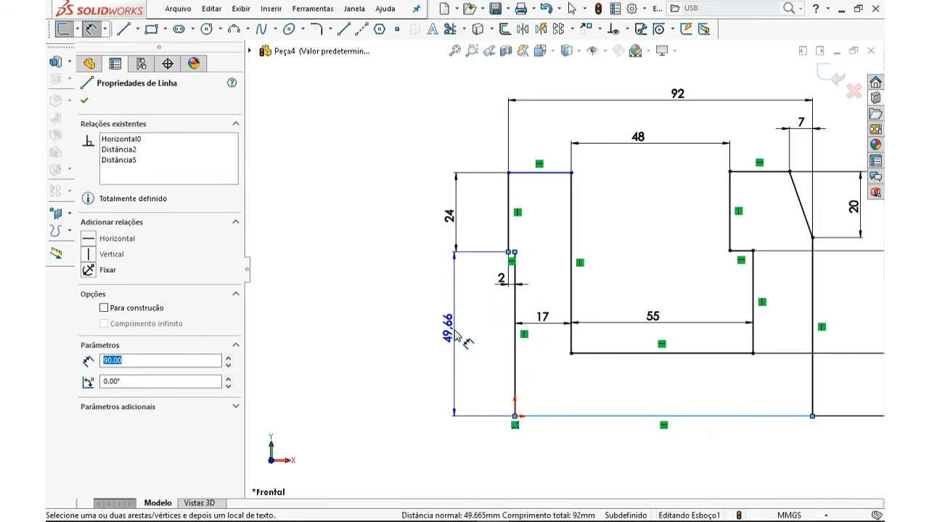
pyautogui.click(450, 335)
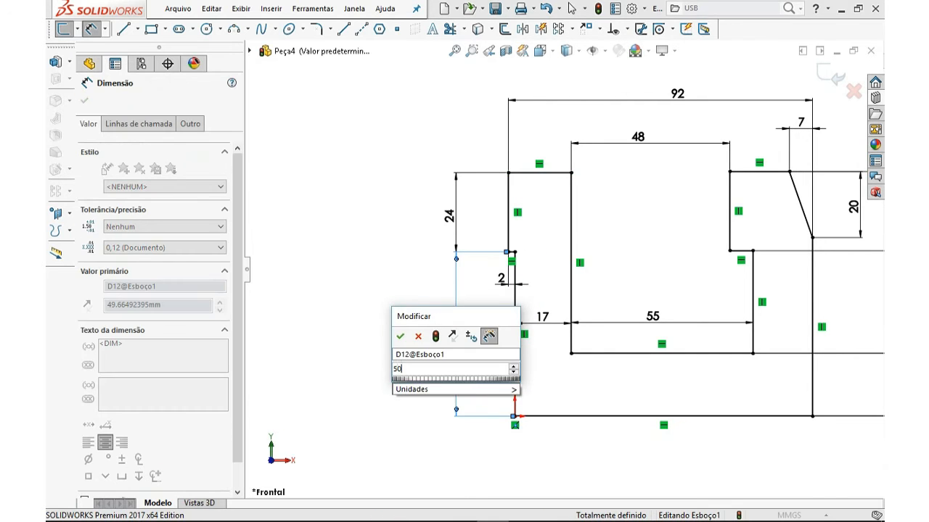
pyautogui.write('50')
pyautogui.press('Return')
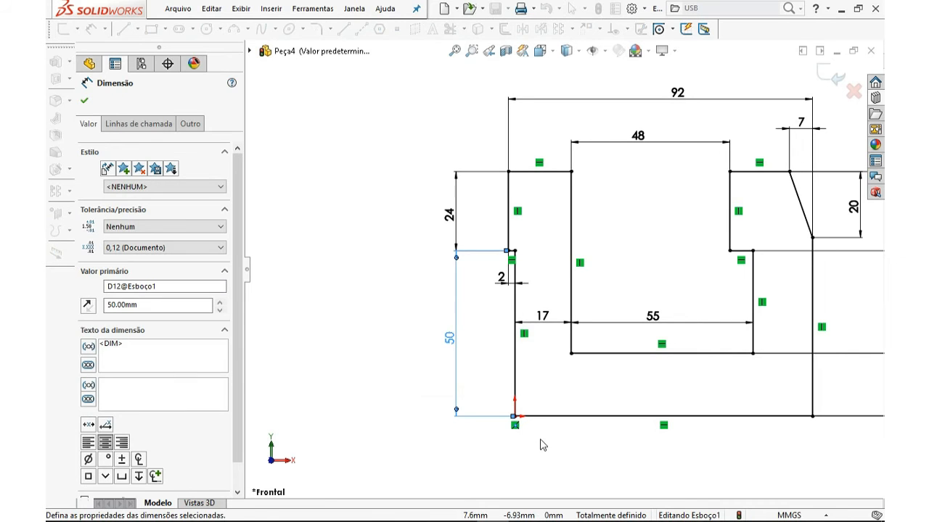
# Move the 31 mm and 19 mm dimensions closer to the profile
pyautogui.scroll(3, 545, 433)
pyautogui.scroll(-4, 668, 271)
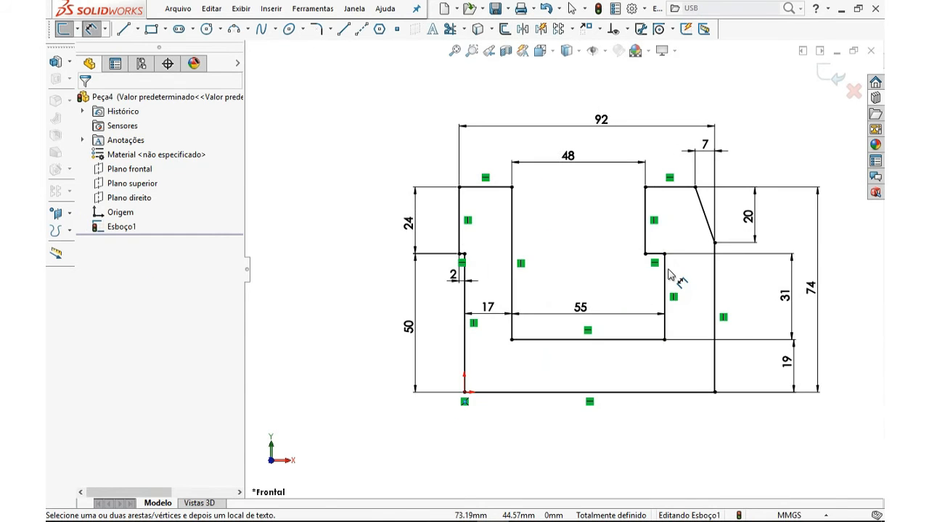
pyautogui.scroll(4, 658, 274)
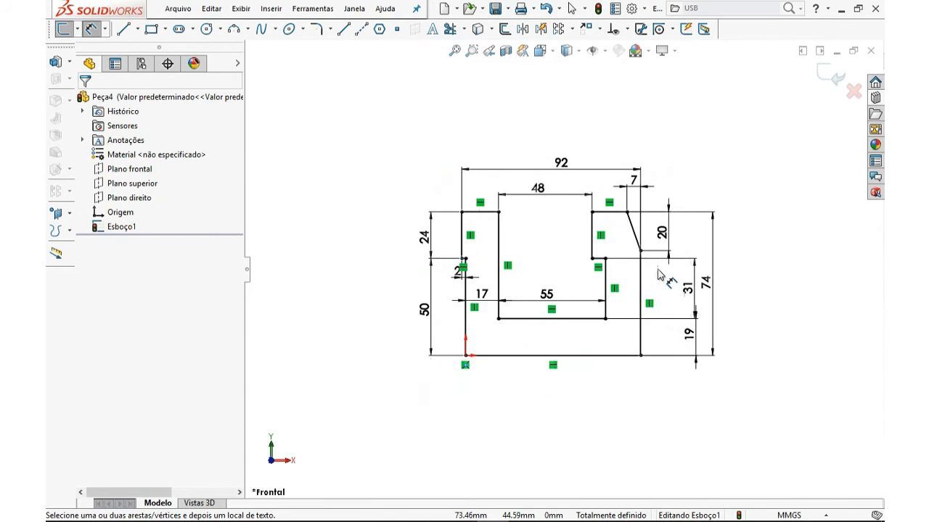
pyautogui.scroll(-4, 661, 283)
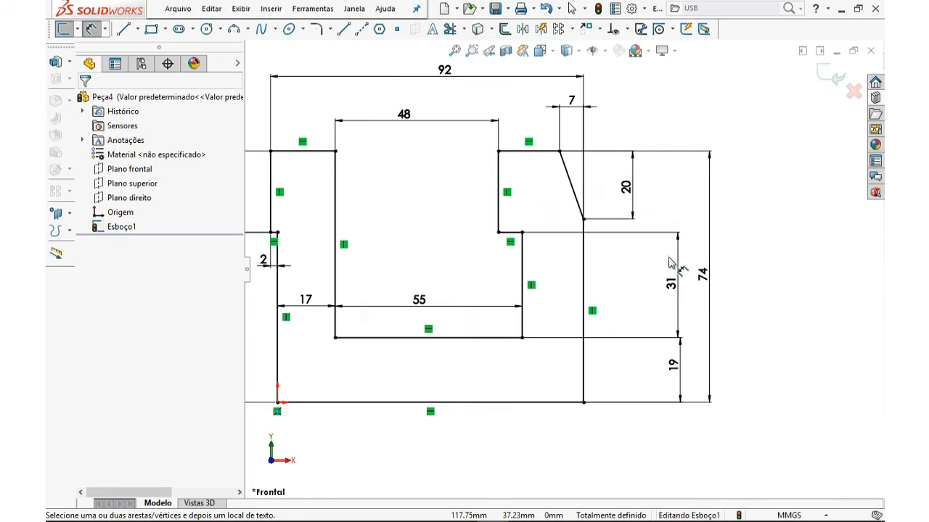
pyautogui.moveTo(678, 298); pyautogui.dragTo(651, 290)
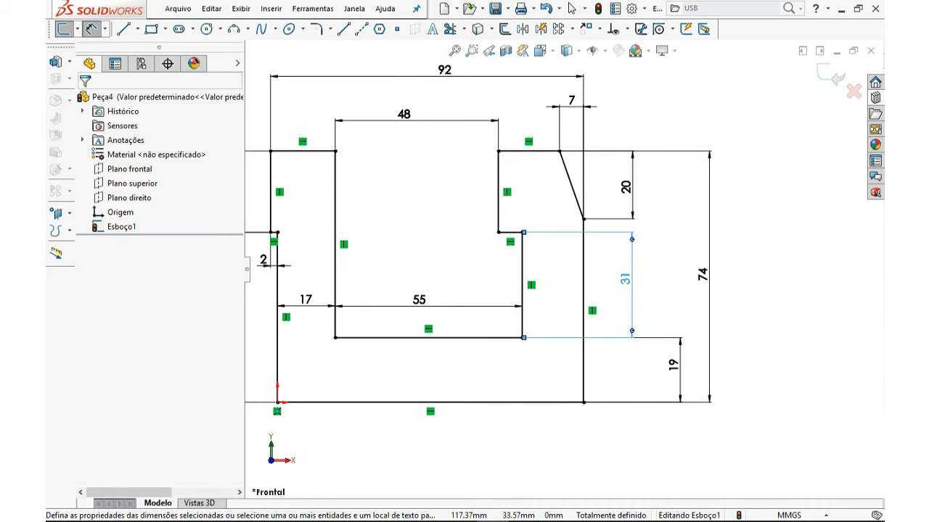
pyautogui.click(675, 367)
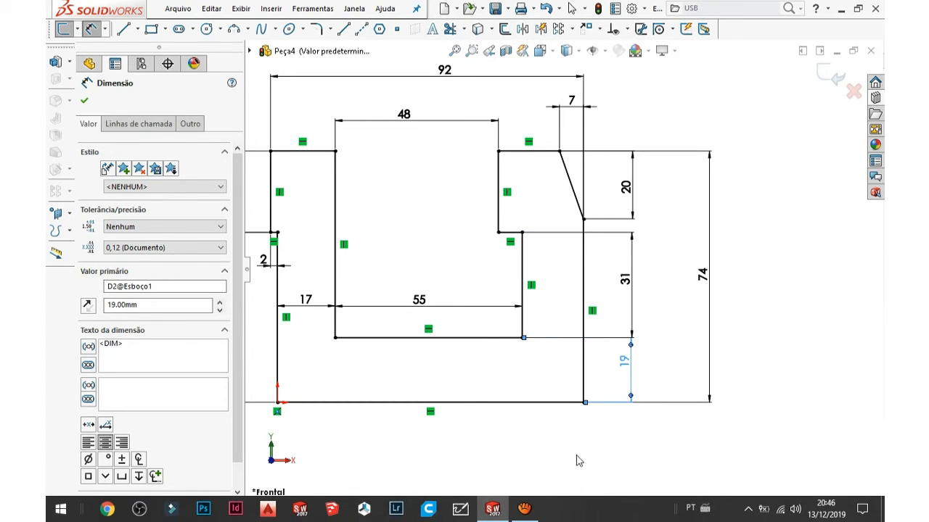
# Try to delete the 19 mm dimension
pyautogui.click(605, 491)
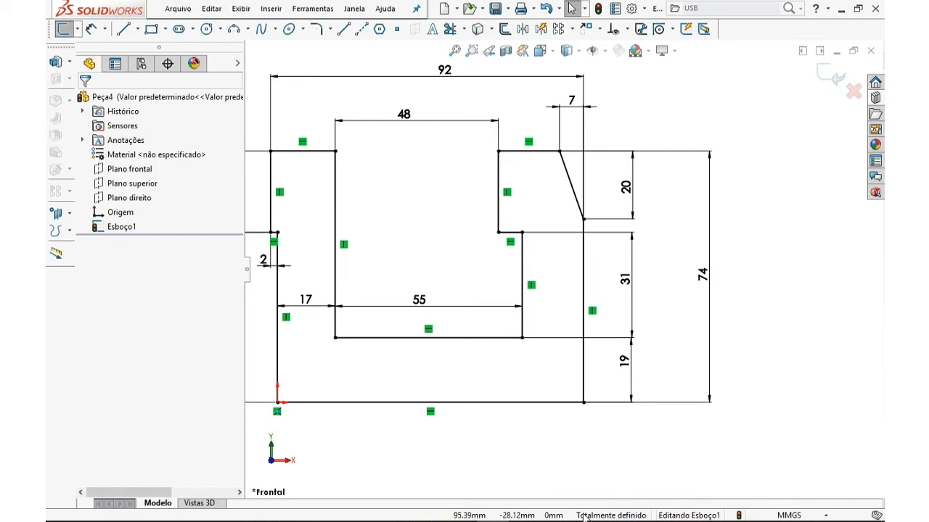
pyautogui.click(625, 366)
pyautogui.press('Delete')
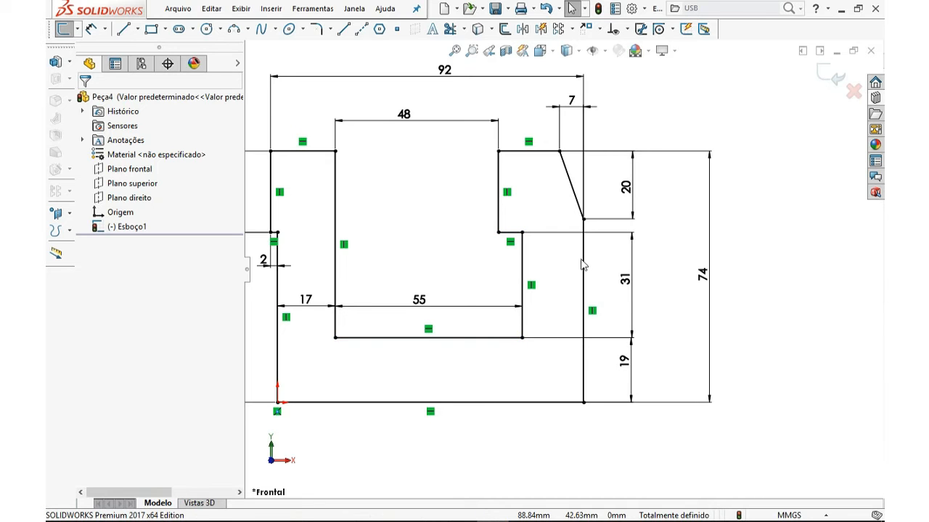
# Add a Horizontal relation to the right vertical line
pyautogui.click(582, 266)
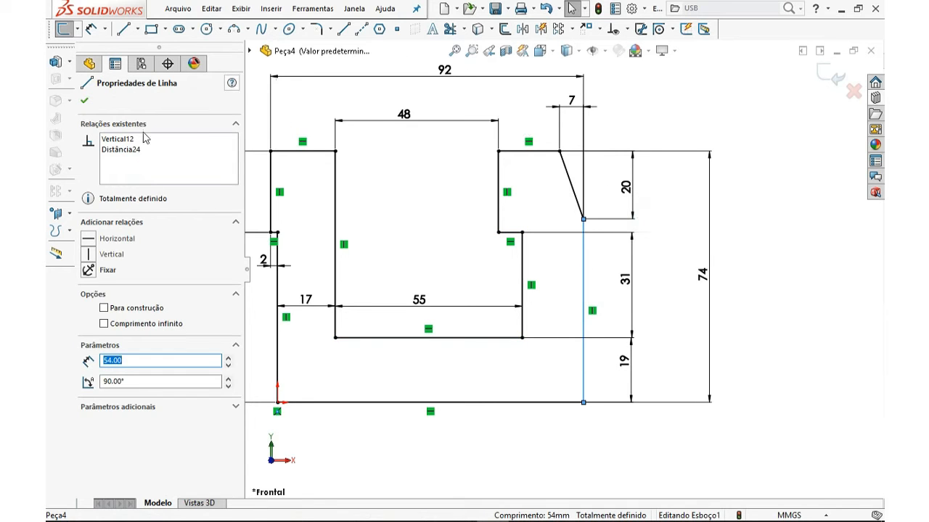
pyautogui.click(87, 238)
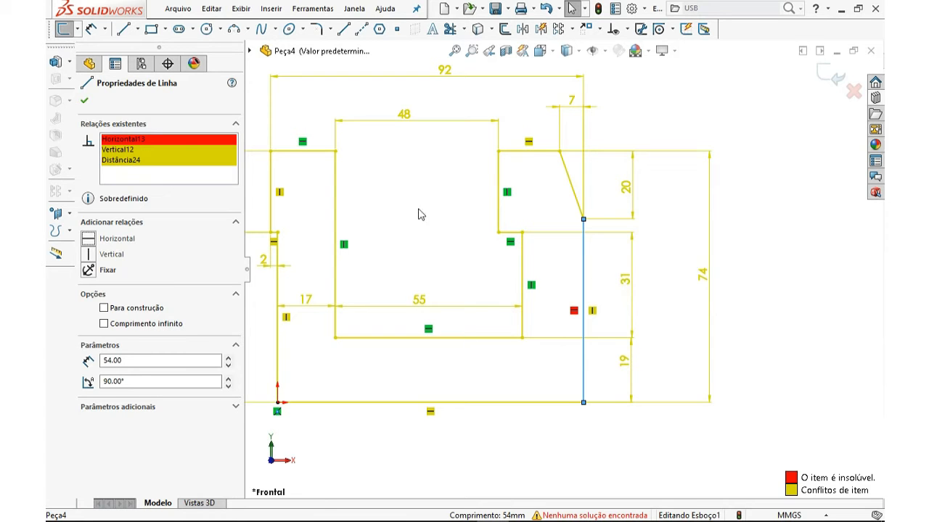
pyautogui.press('f')
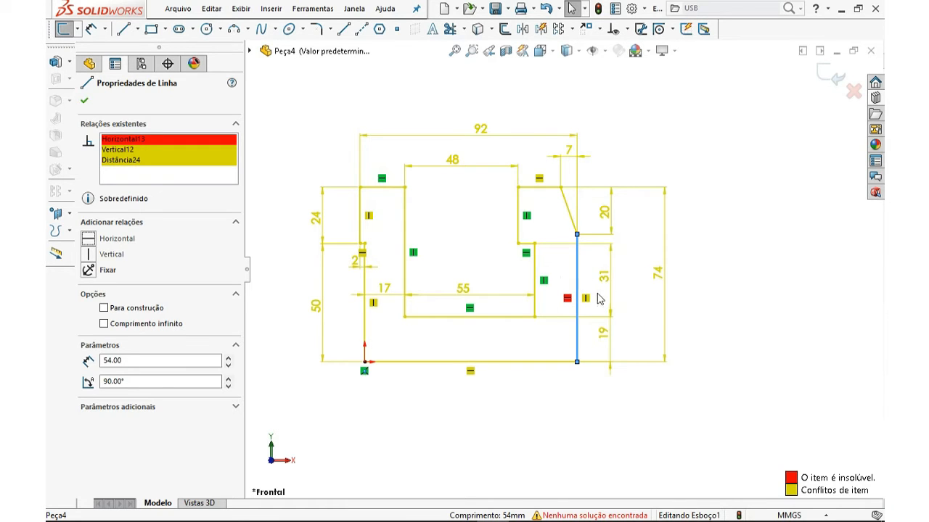
pyautogui.scroll(2, 599, 299)
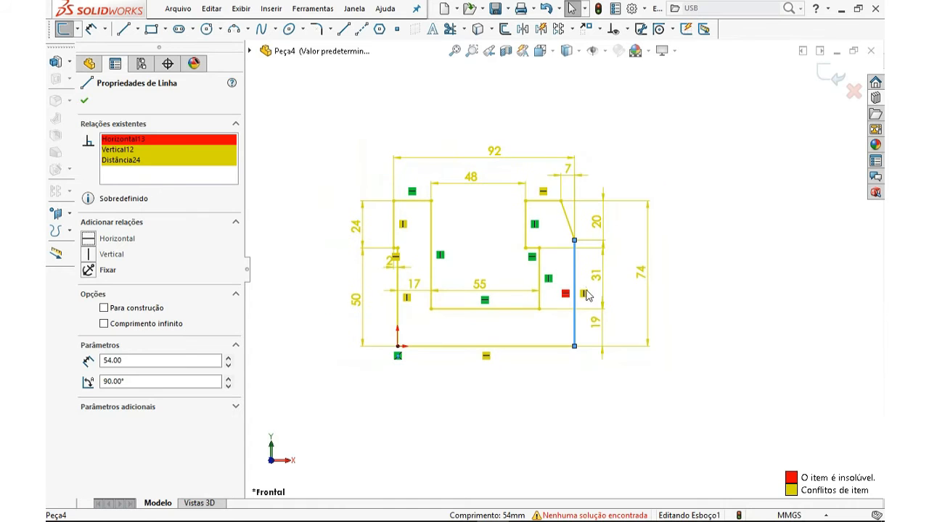
pyautogui.scroll(-2, 584, 293)
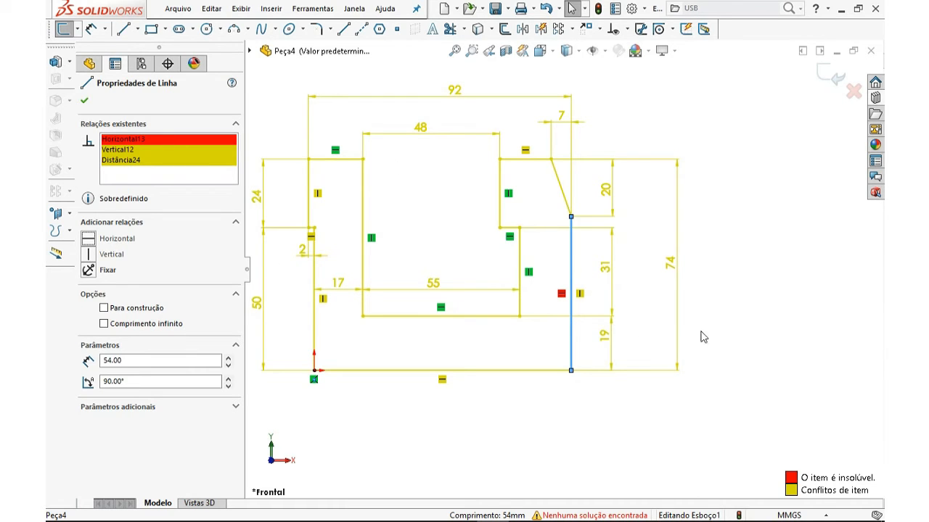
# Delete the conflicting Horizontal relation from the right vertical line
pyautogui.click(770, 302)
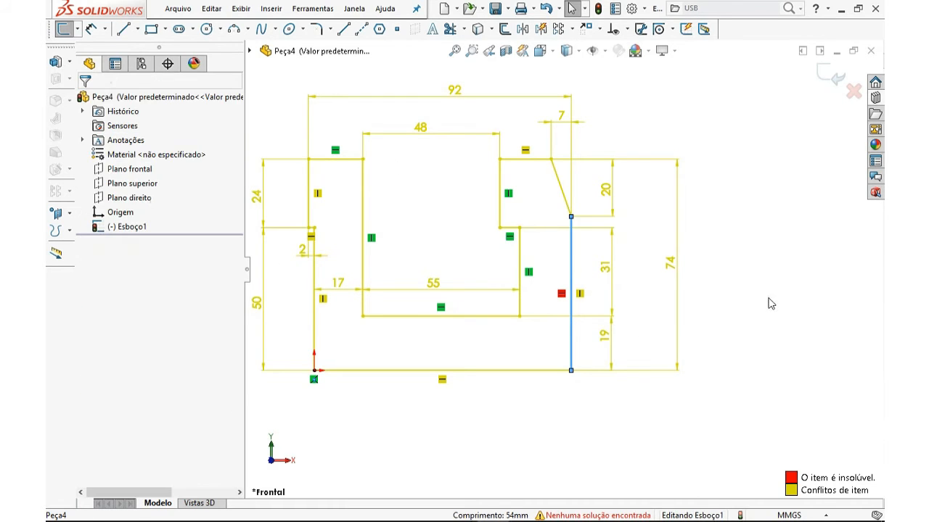
pyautogui.click(571, 263)
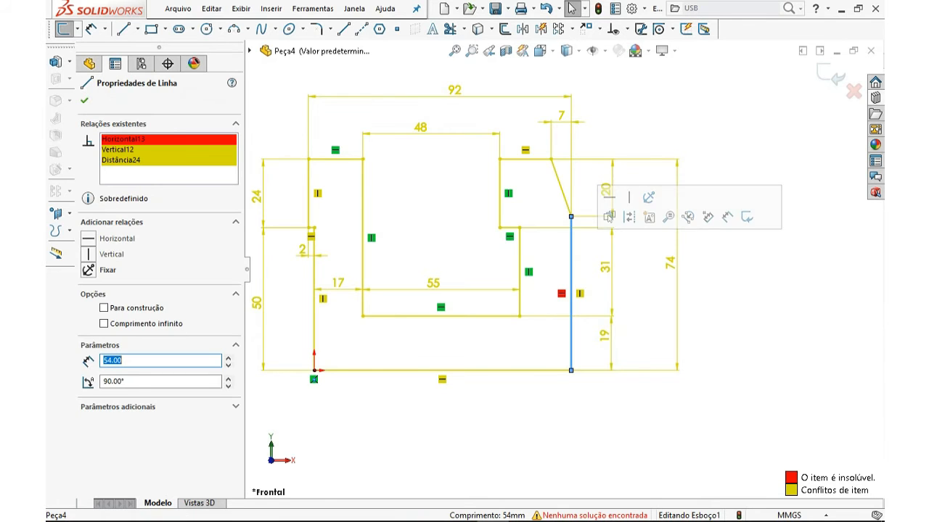
pyautogui.rightClick(128, 140)
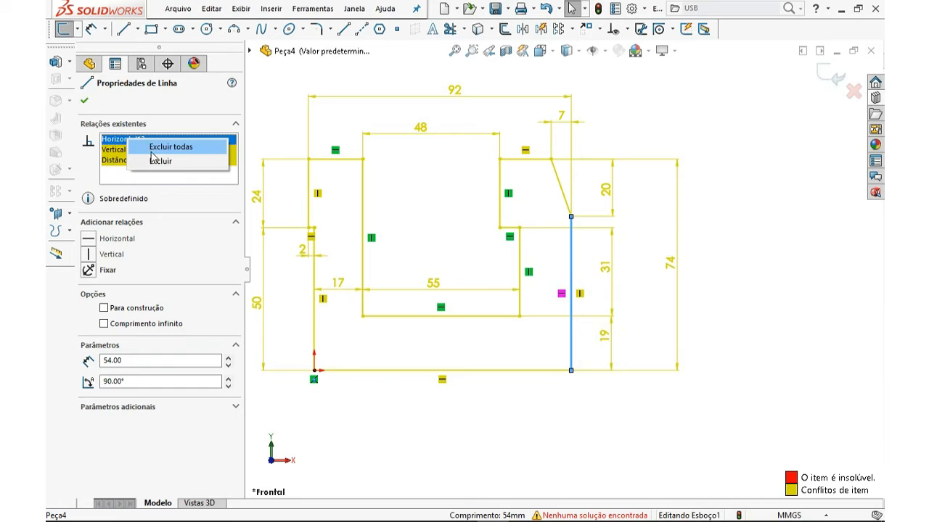
pyautogui.click(154, 161)
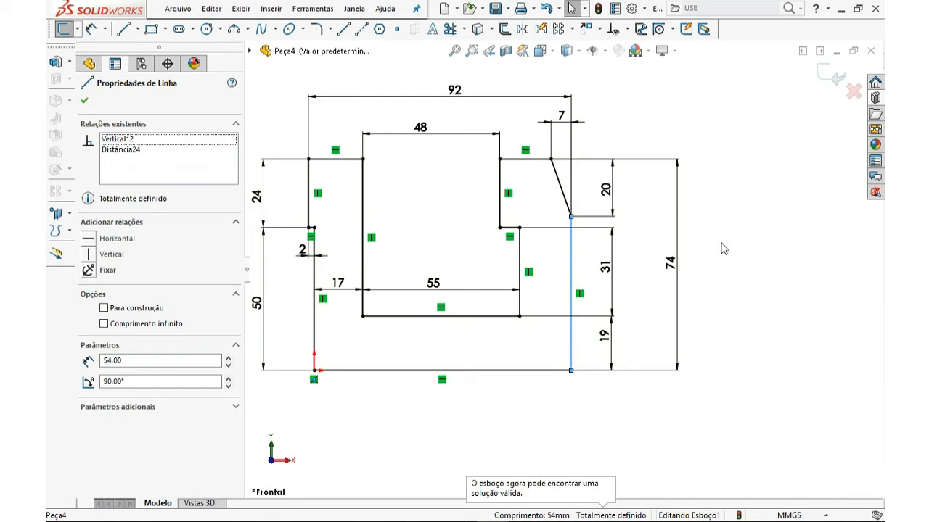
# Delete the vertical relation on the top notch's right inner line and the 48 mm dimension
pyautogui.click(632, 262)
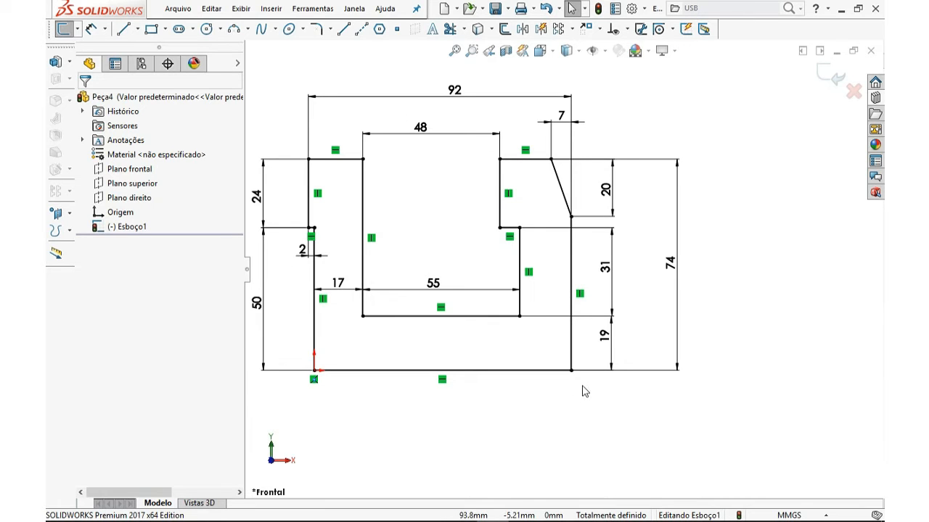
pyautogui.click(508, 195)
pyautogui.press('Delete')
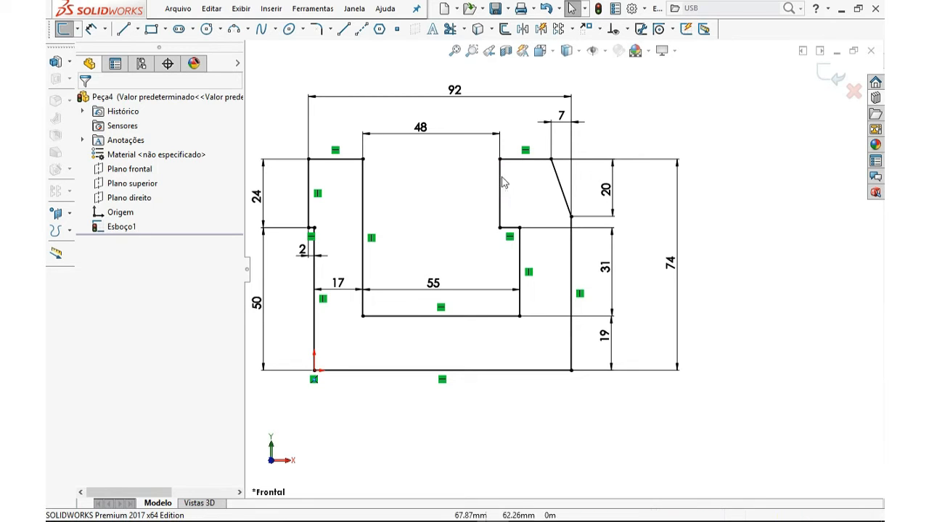
pyautogui.click(480, 138)
pyautogui.press('Delete')
# Drag the freed notch line's endpoints so it runs diagonally from the step line up to the top edge
pyautogui.moveTo(499, 161); pyautogui.dragTo(527, 192)
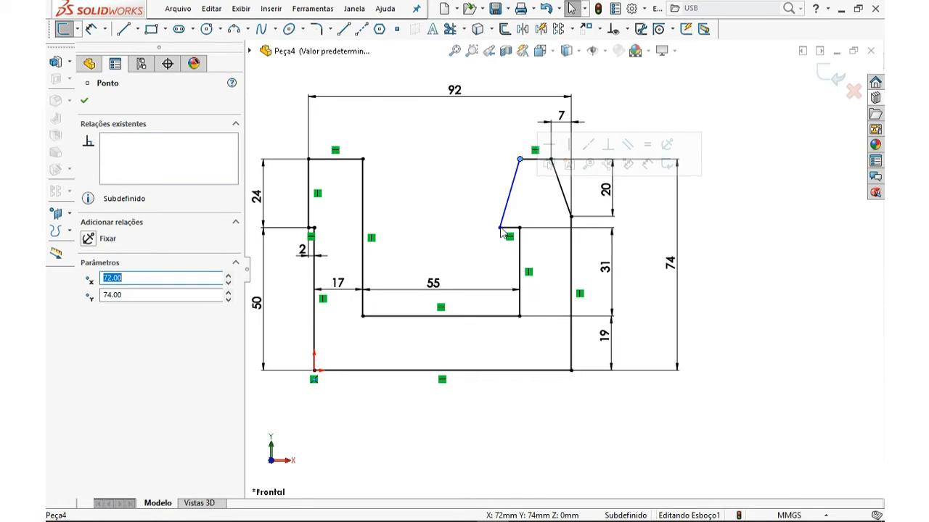
pyautogui.moveTo(429, 207); pyautogui.dragTo(429, 210)
pyautogui.moveTo(486, 185); pyautogui.dragTo(451, 190)
pyautogui.click(373, 153)
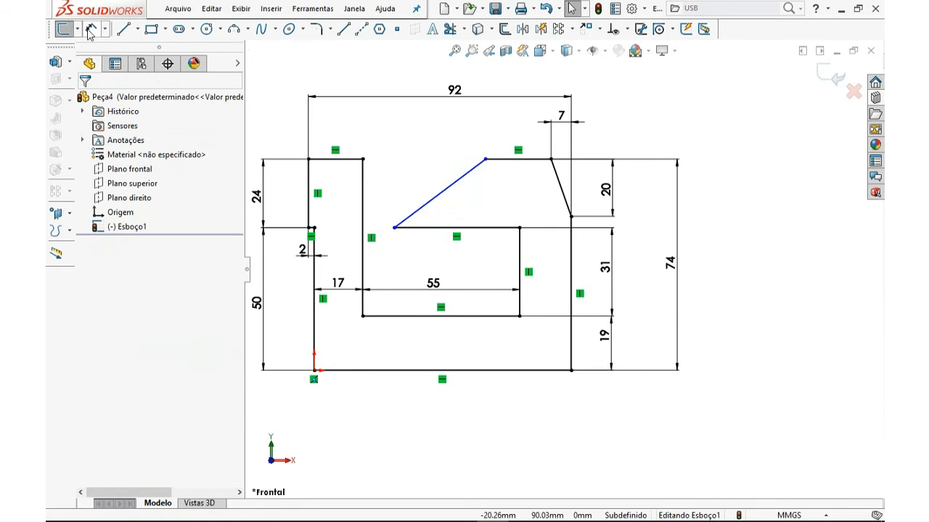
# Dimension the top opening's width from the notch's inner left corner to the diagonal line's upper endpoint as 48 mm
pyautogui.click(91, 29)
pyautogui.click(363, 160)
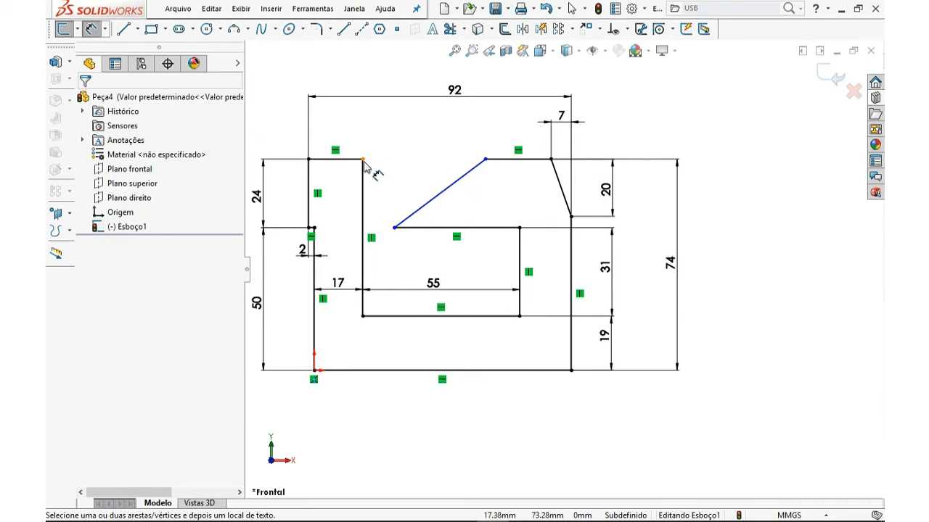
pyautogui.click(485, 159)
pyautogui.click(429, 141)
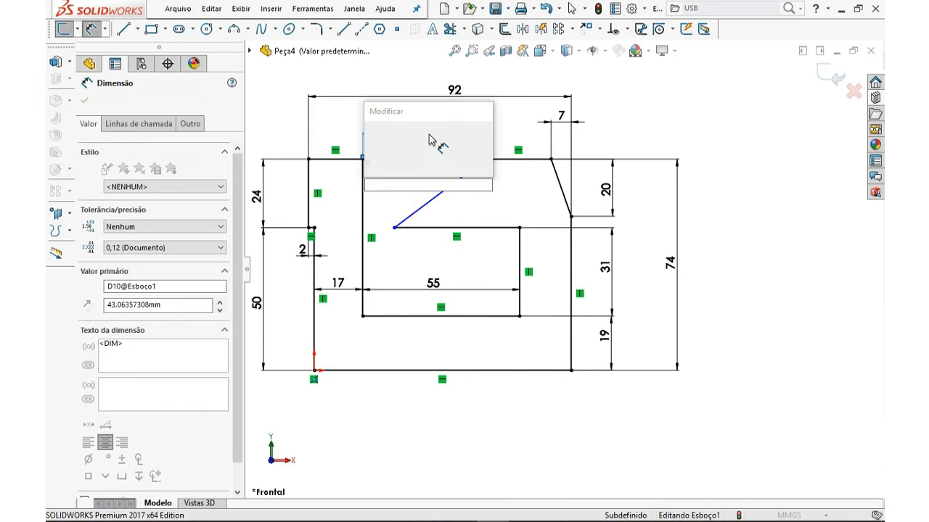
pyautogui.press('Return')
pyautogui.press('Escape')
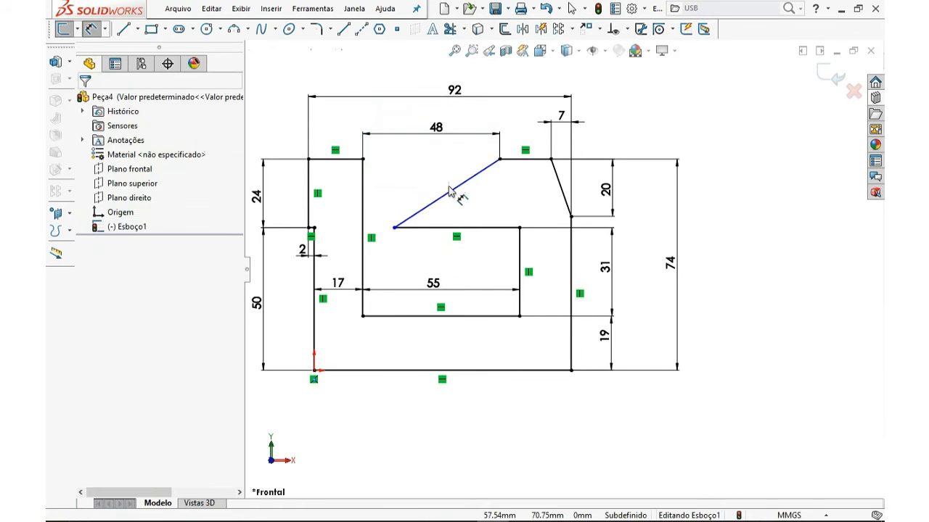
pyautogui.press('Escape')
# Move the freed line's lower endpoint onto the step line near its corner and give the line a Vertical relation
pyautogui.moveTo(395, 228); pyautogui.dragTo(473, 228)
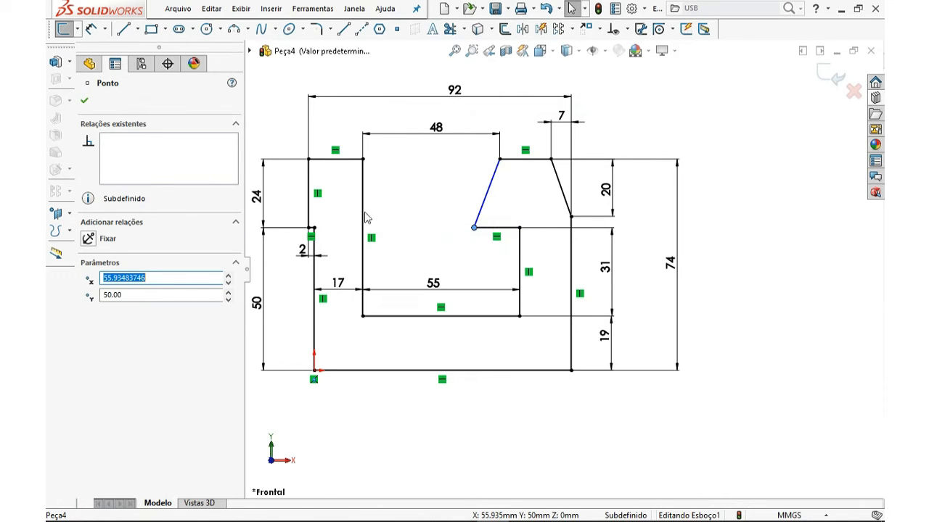
pyautogui.press('Escape')
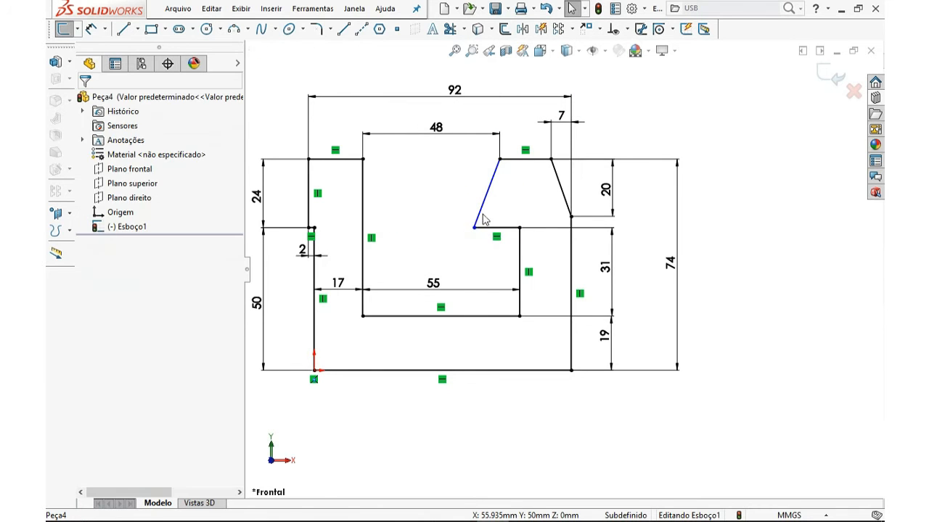
pyautogui.click(485, 200)
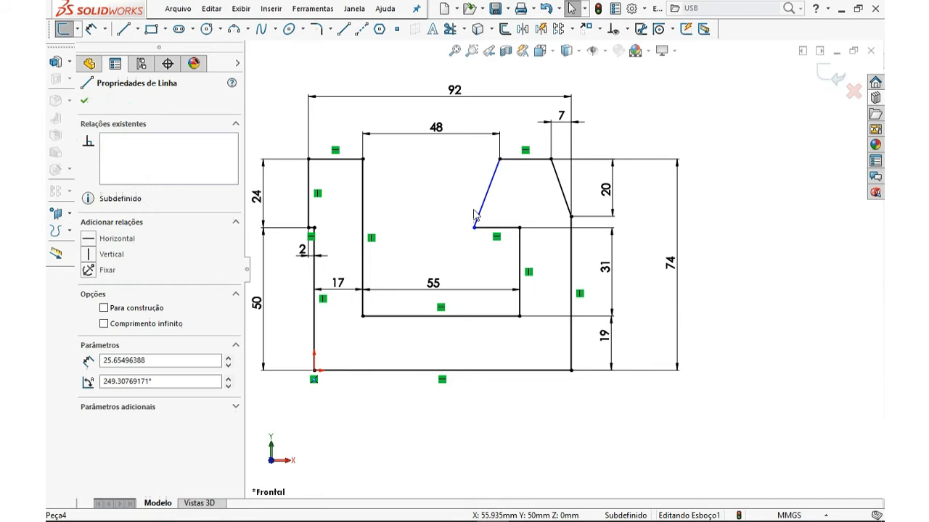
pyautogui.click(111, 255)
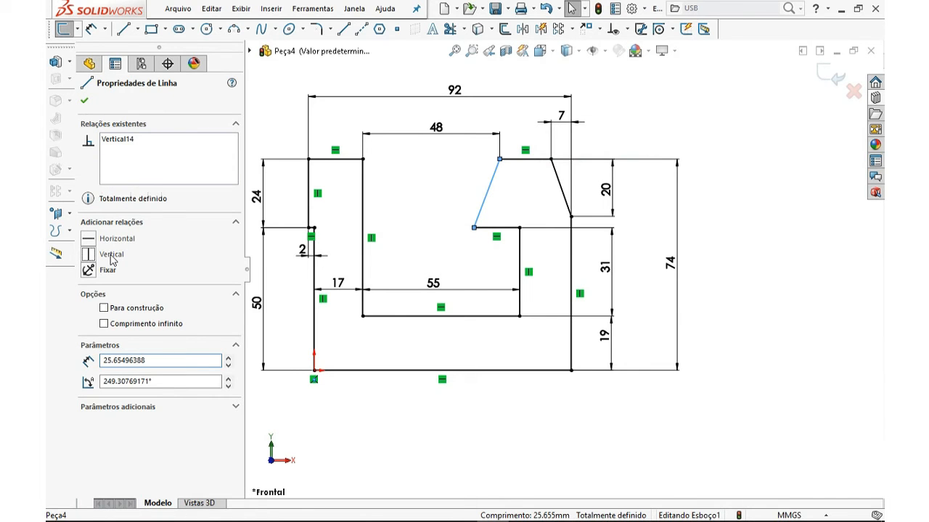
pyautogui.press('Escape')
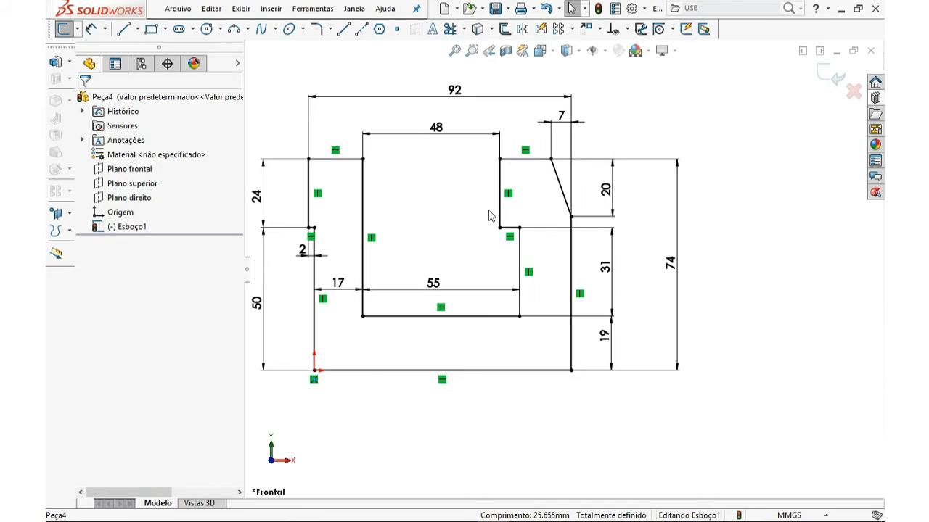
# Fillet the two bottom outer corners of the profile with a 12 mm Sketch Fillet
pyautogui.scroll(2, 601, 265)
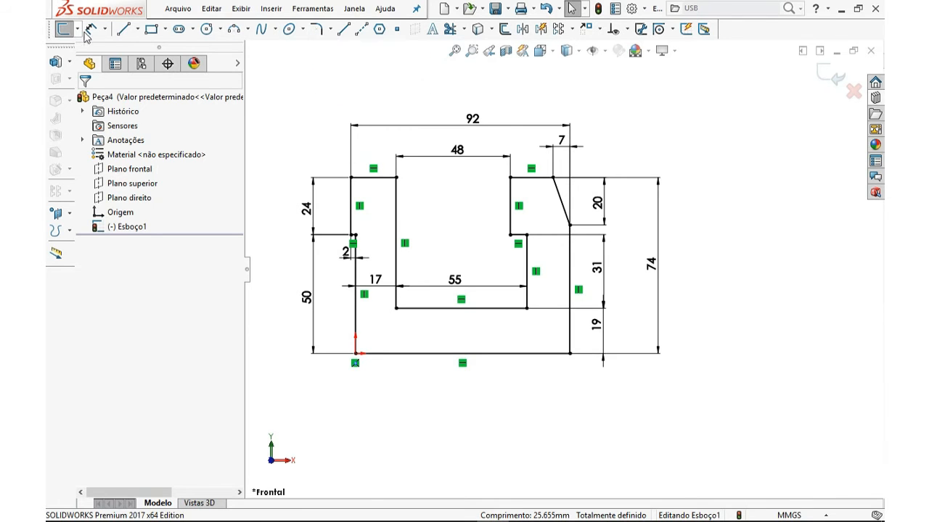
pyautogui.click(330, 29)
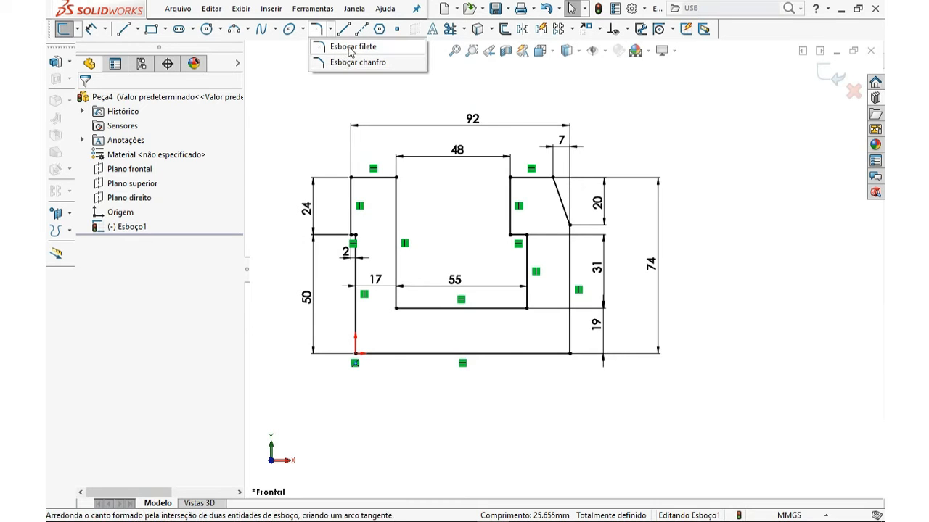
pyautogui.click(352, 47)
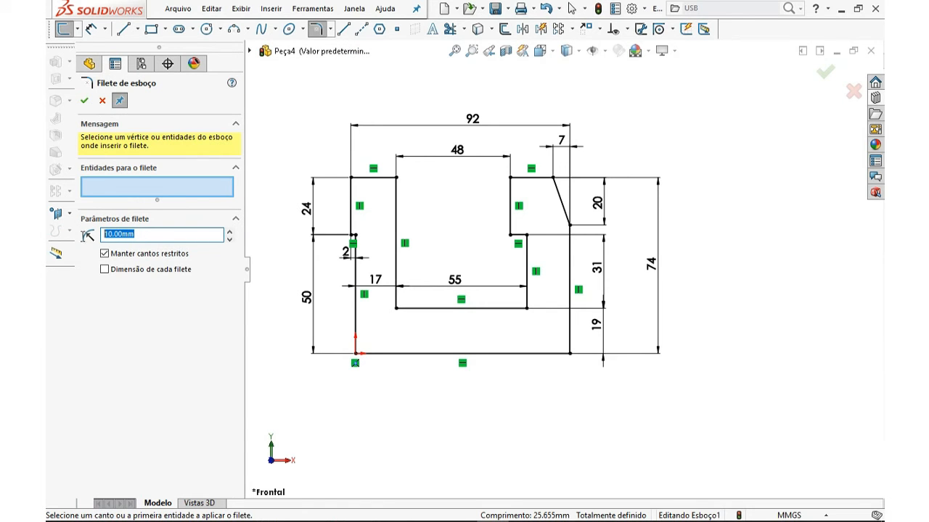
pyautogui.write('12')
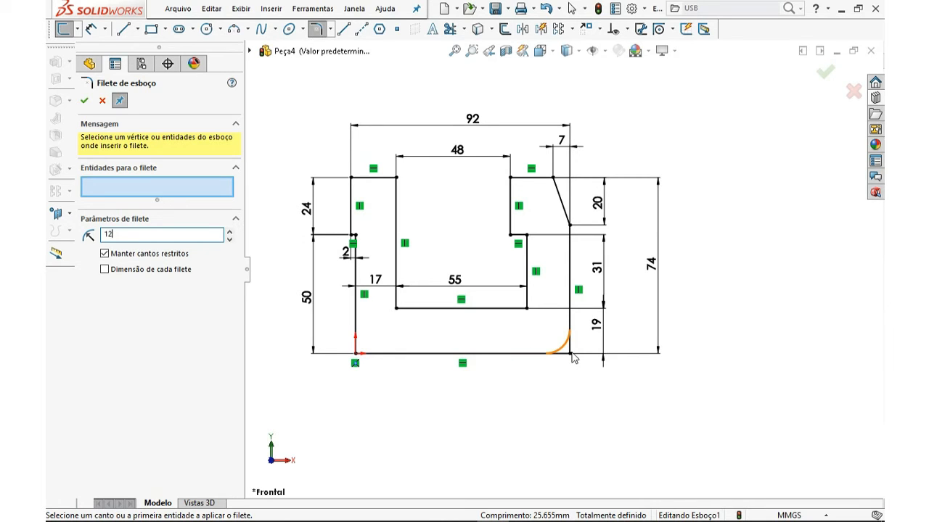
pyautogui.click(354, 356)
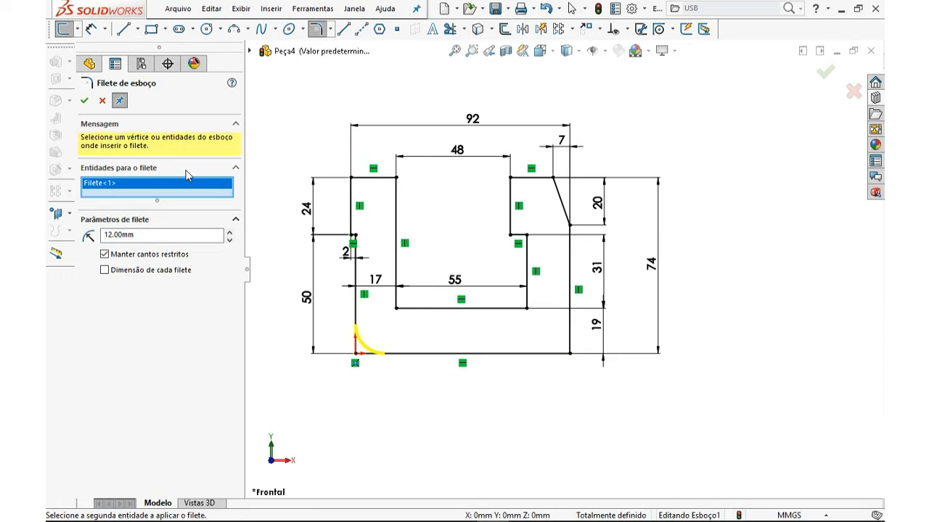
pyautogui.click(120, 101)
pyautogui.click(570, 355)
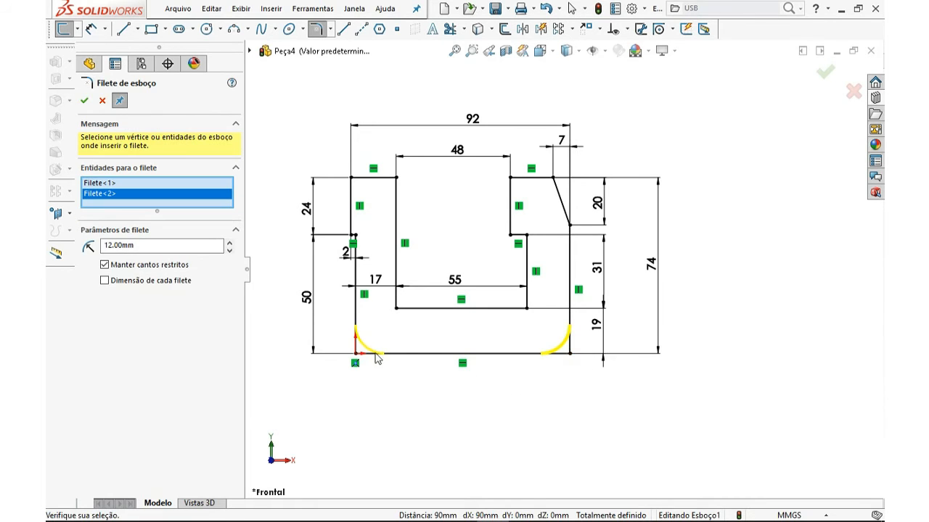
pyautogui.click(86, 102)
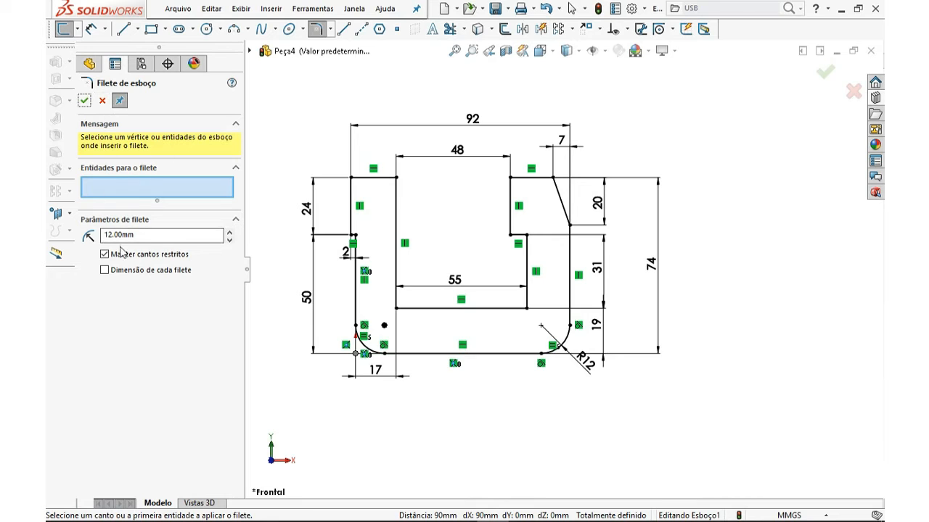
# Fillet the two bottom inner corners of the slot with a 4 mm radius and reposition the R4 dimension
pyautogui.moveTo(138, 235); pyautogui.dragTo(80, 236)
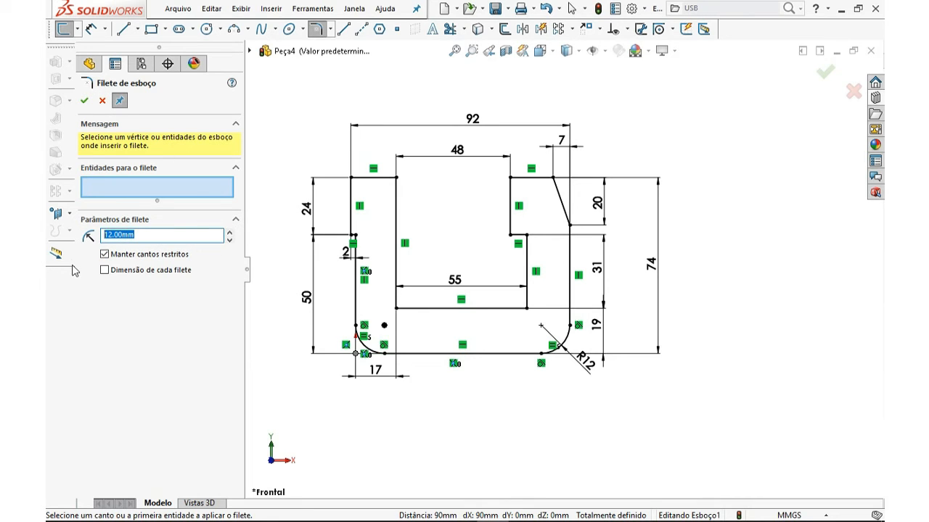
pyautogui.write('4')
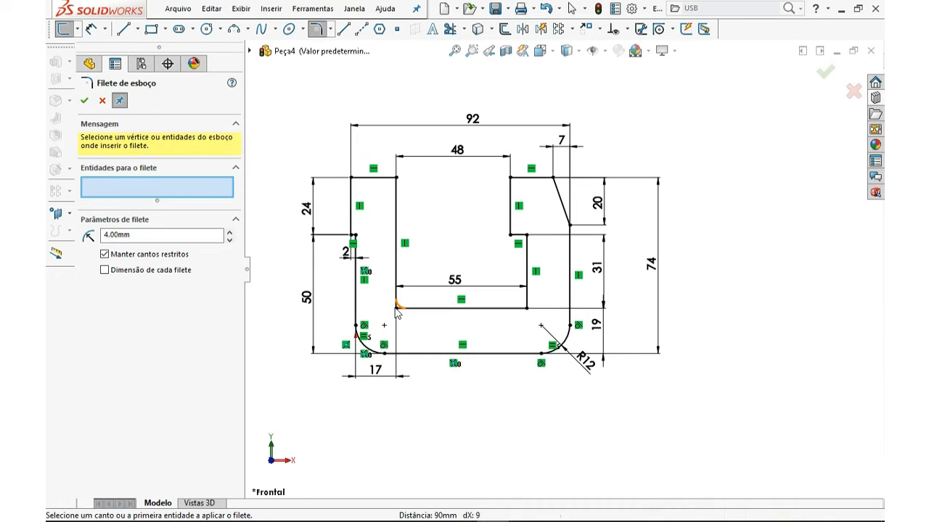
pyautogui.click(396, 308)
pyautogui.scroll(-2, 421, 316)
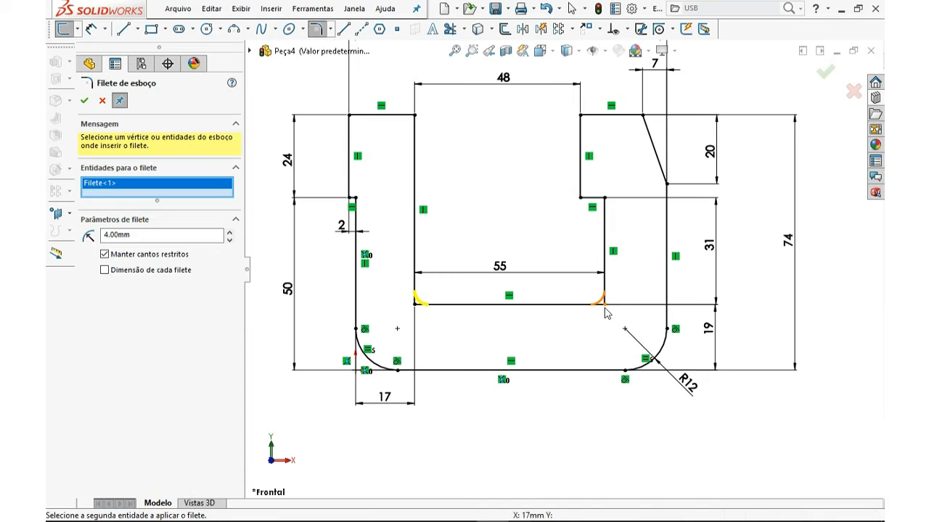
pyautogui.click(602, 311)
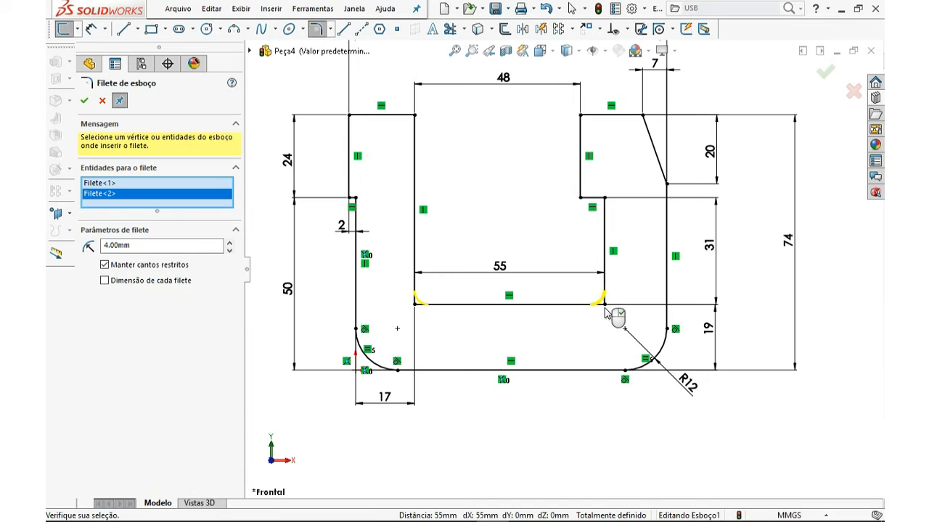
pyautogui.click(85, 102)
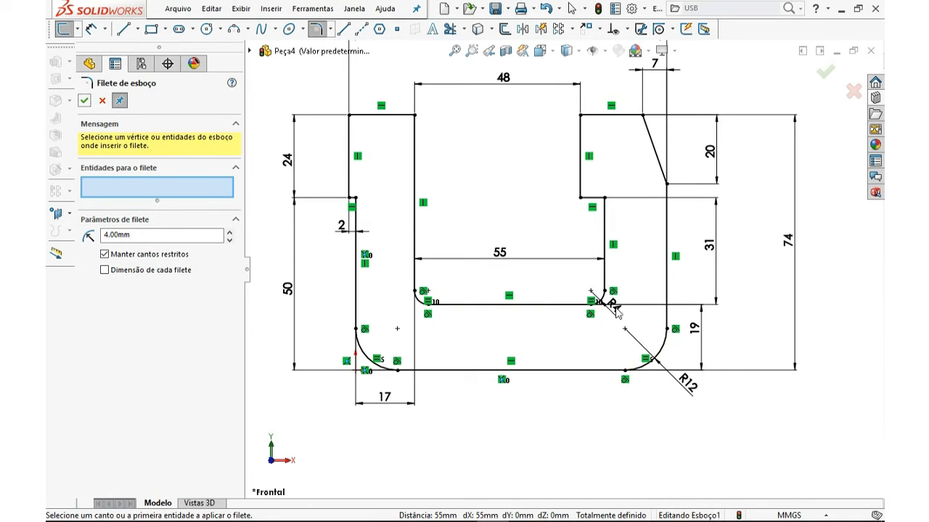
pyautogui.moveTo(620, 325); pyautogui.dragTo(637, 335)
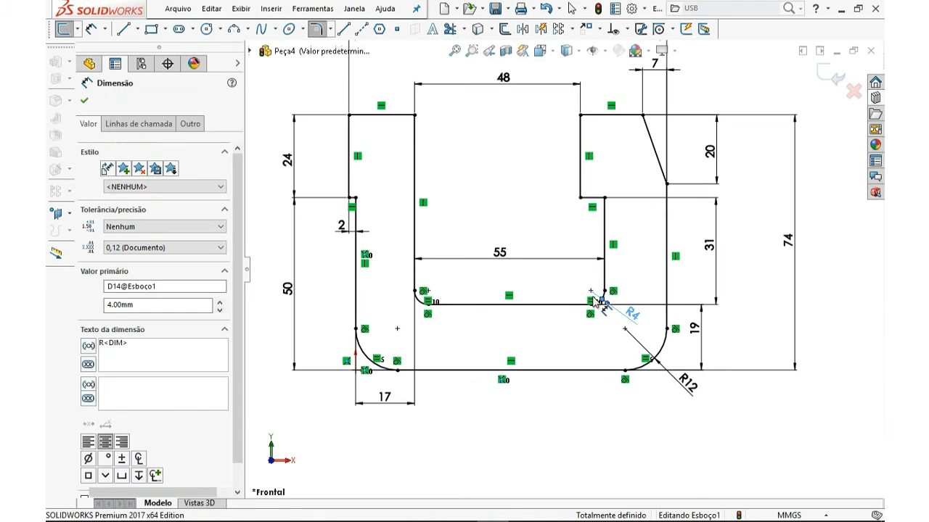
pyautogui.press('Escape')
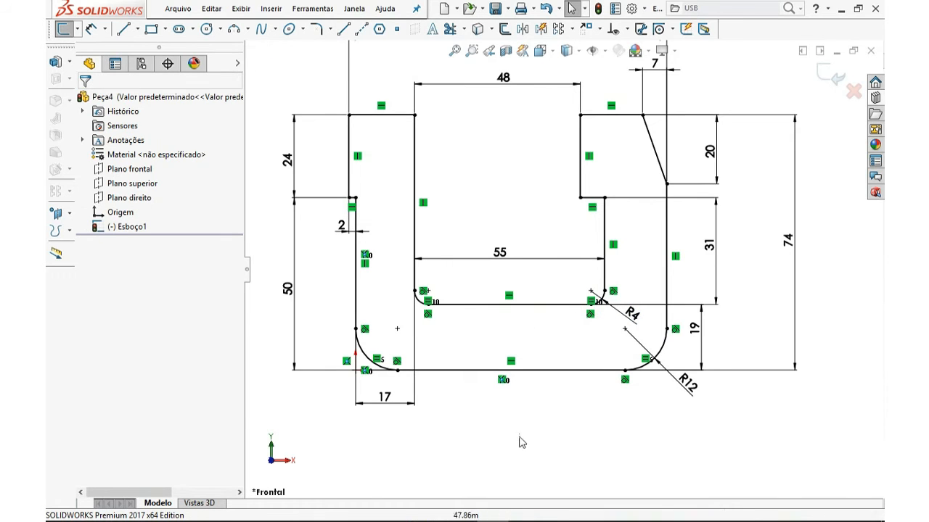
# Delete the Equal Radius relation from the right inner 4 mm fillet arc
pyautogui.click(330, 29)
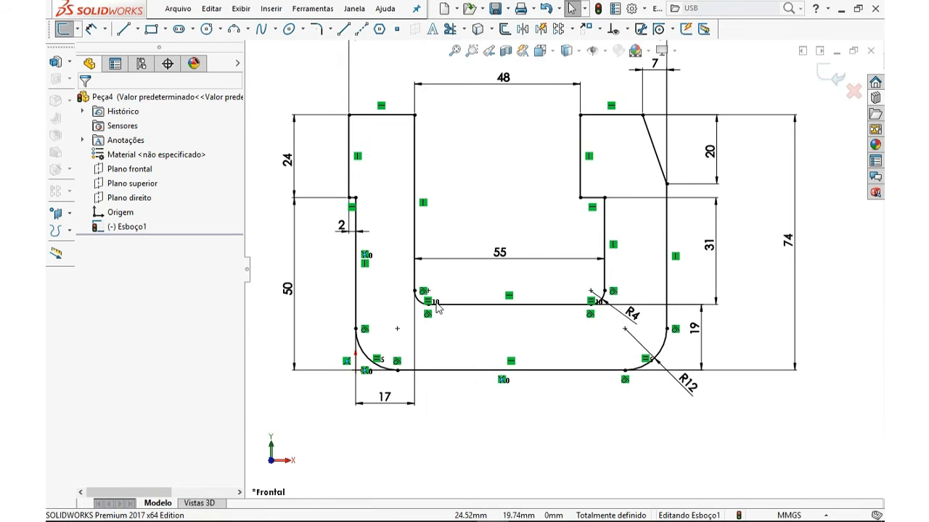
pyautogui.scroll(-3, 595, 308)
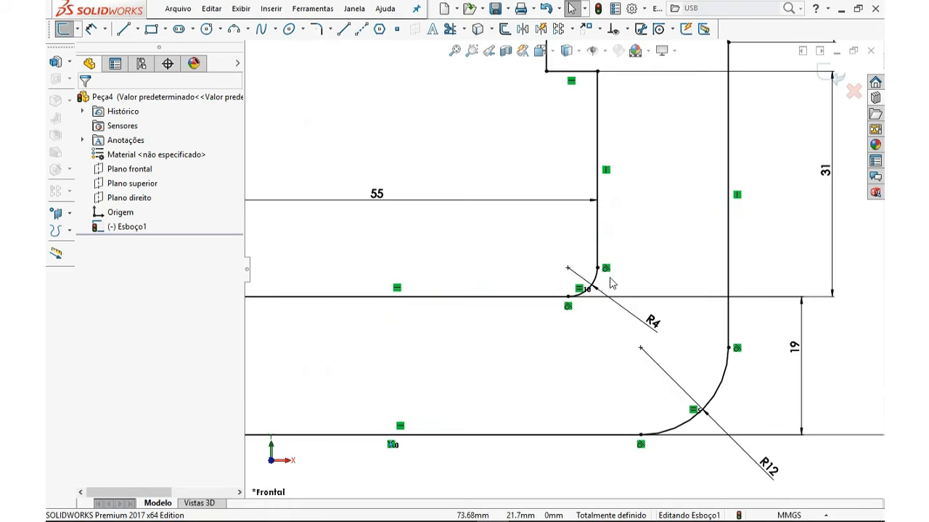
pyautogui.click(596, 284)
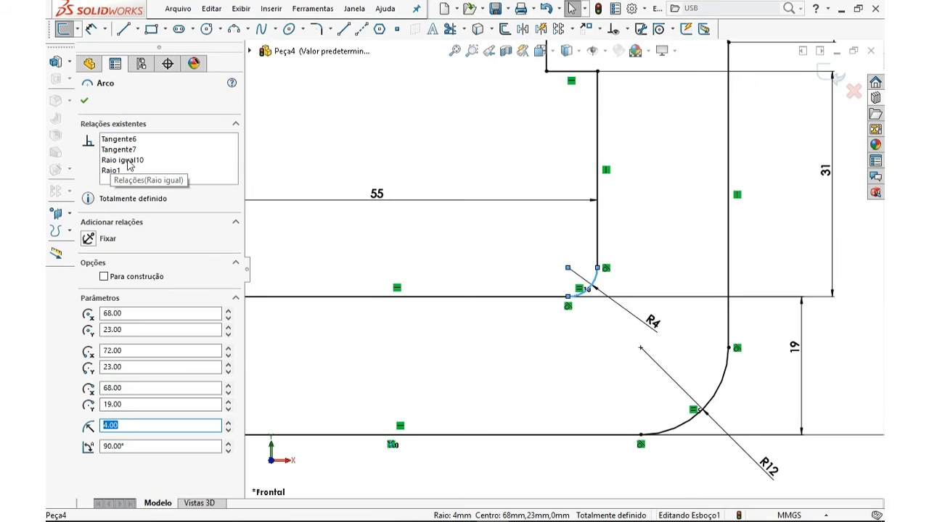
pyautogui.click(127, 160)
pyautogui.scroll(3, 501, 308)
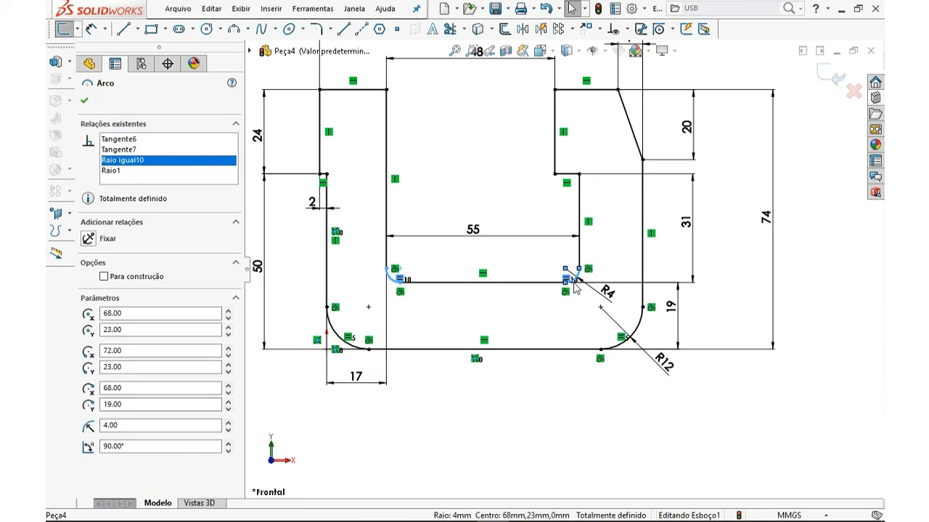
pyautogui.press('Delete')
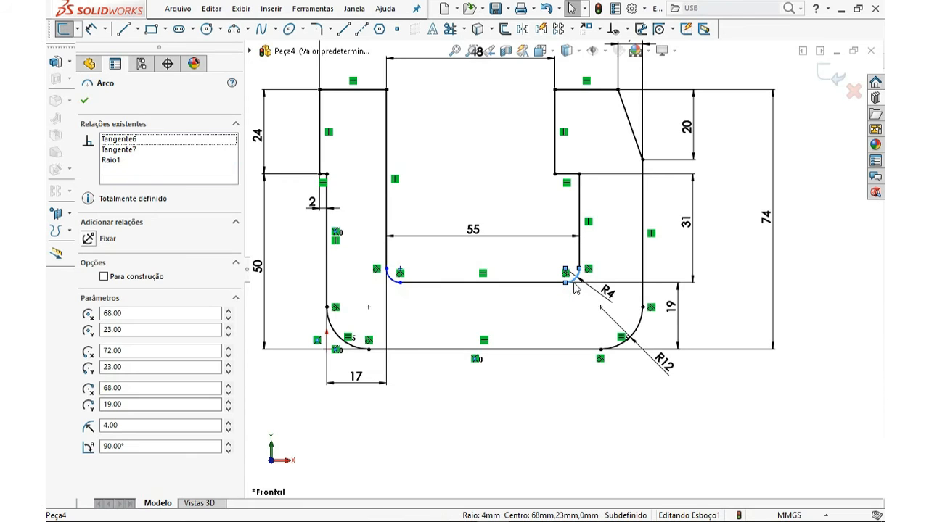
pyautogui.click(591, 313)
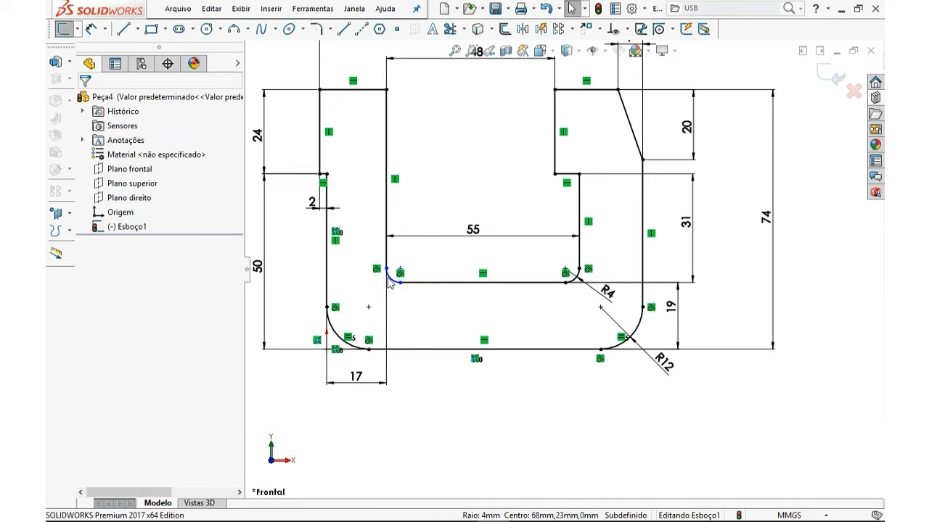
# Dimension the left inner fillet arc's radius as 4 mm
pyautogui.scroll(-3, 573, 284)
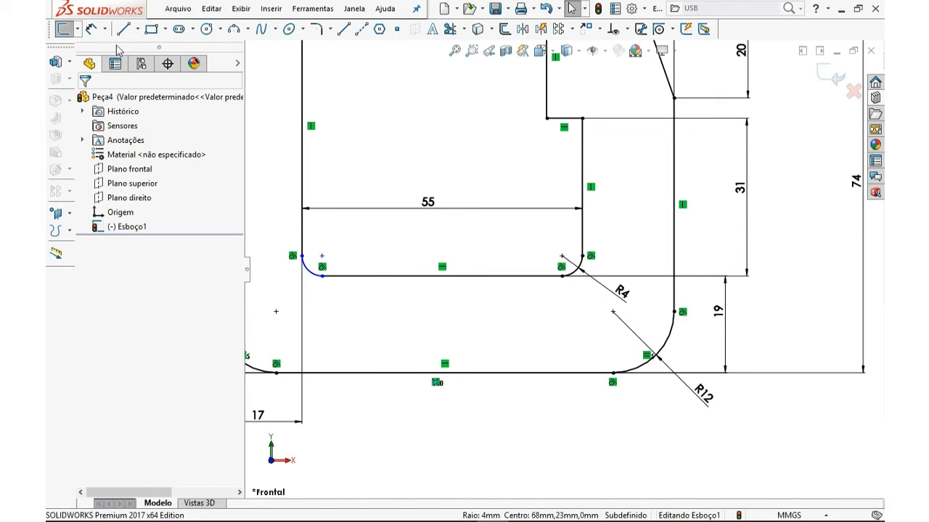
pyautogui.click(91, 29)
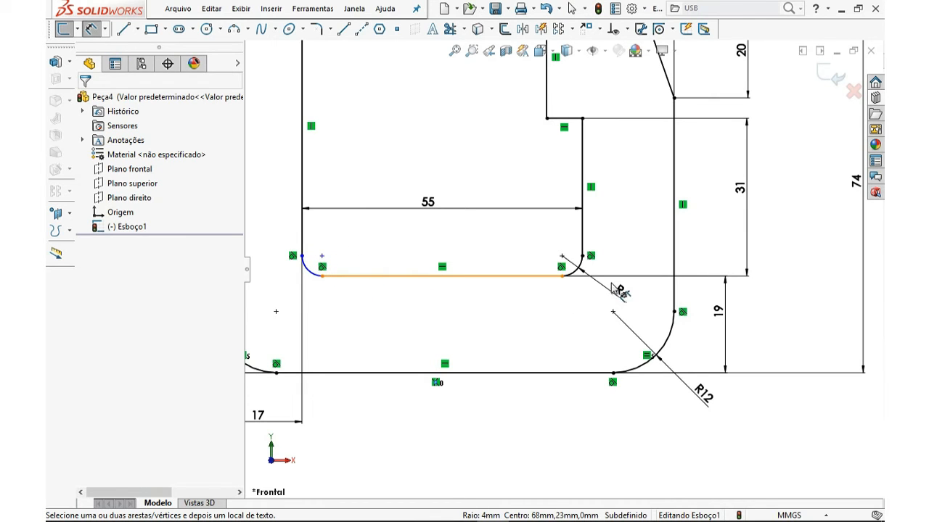
pyautogui.click(310, 278)
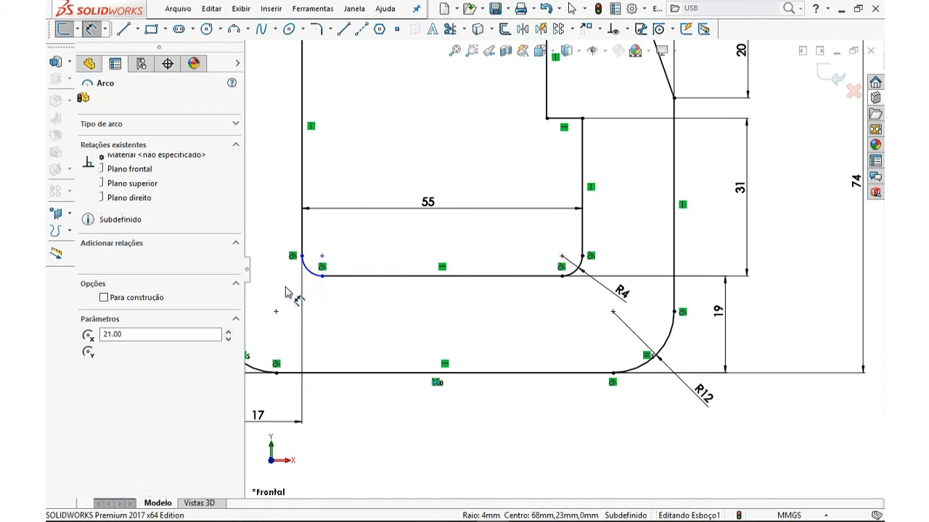
pyautogui.click(276, 294)
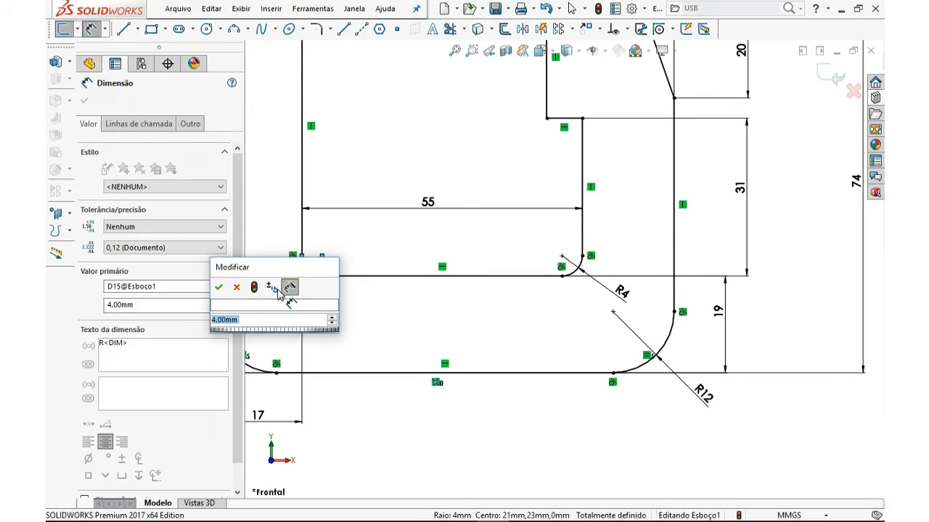
pyautogui.press('Return')
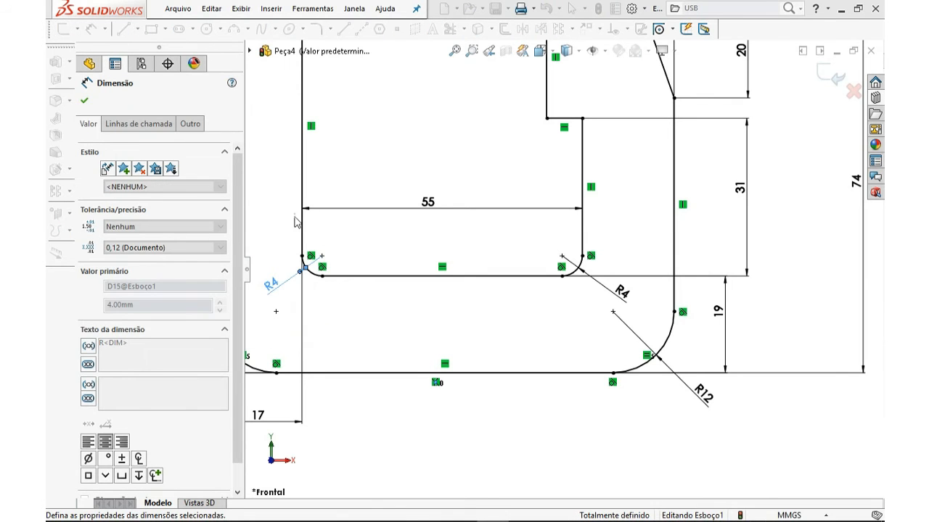
pyautogui.press('Escape')
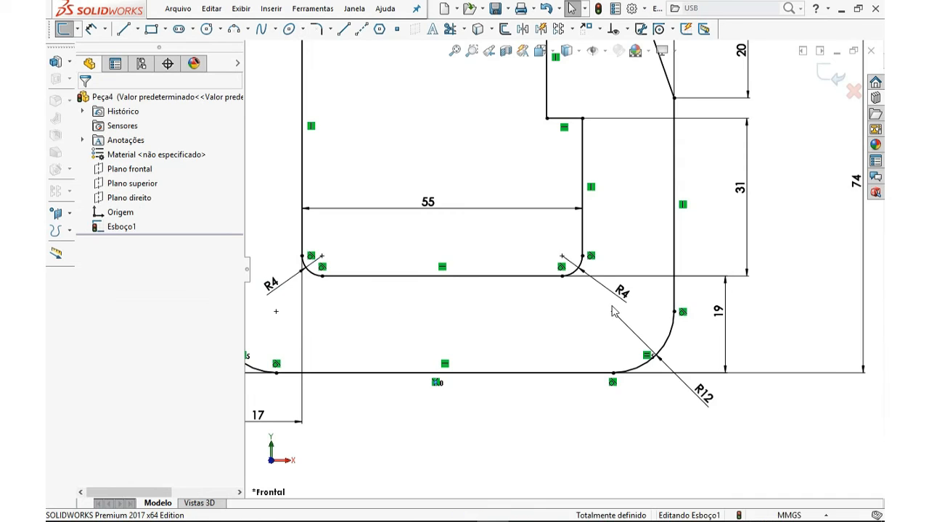
# Extrude the sketch as a boss with a depth of 24 mm
pyautogui.press('z')
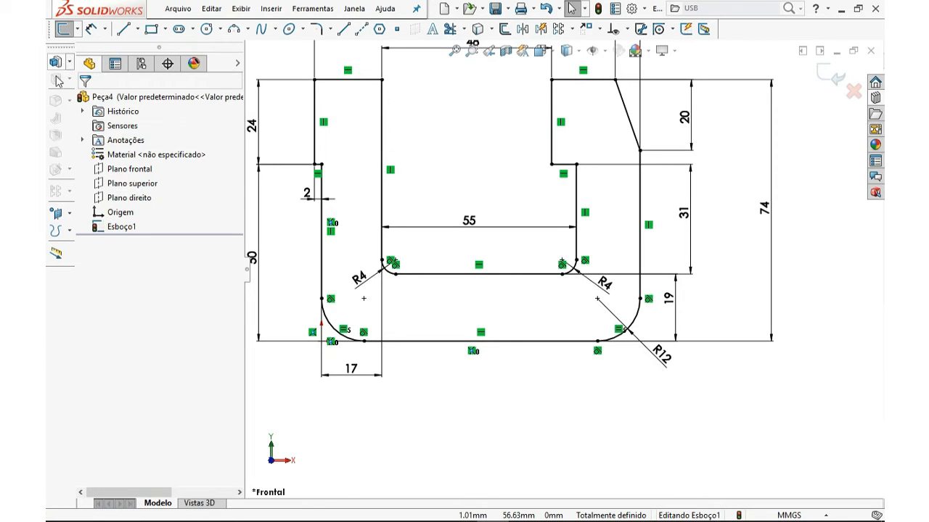
pyautogui.click(69, 63)
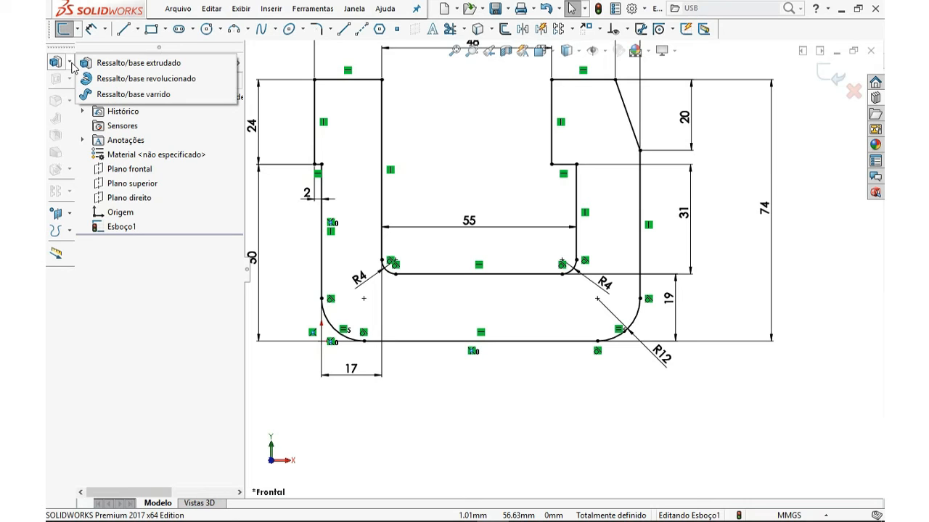
pyautogui.click(132, 66)
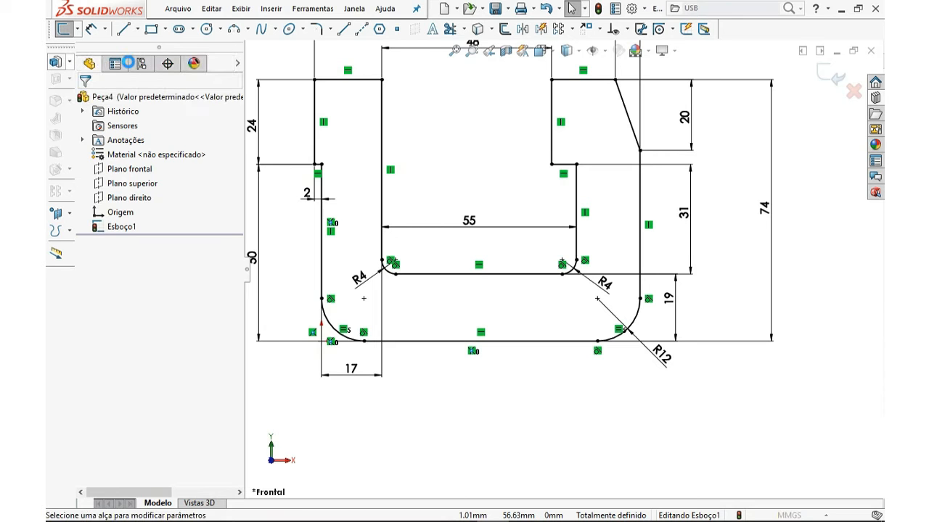
pyautogui.moveTo(545, 253)
pyautogui.mouseDown(button='middle')
pyautogui.moveTo(503, 235)
pyautogui.moveTo(474, 271)
pyautogui.moveTo(494, 282)
pyautogui.moveTo(487, 272)
pyautogui.moveTo(443, 294)
pyautogui.moveTo(463, 285)
pyautogui.moveTo(457, 276)
pyautogui.moveTo(550, 253)
pyautogui.moveTo(593, 270)
pyautogui.moveTo(561, 325)
pyautogui.mouseUp(button='middle')
pyautogui.moveTo(573, 264); pyautogui.dragTo(519, 283, button='middle')
pyautogui.moveTo(524, 282); pyautogui.dragTo(512, 336)
pyautogui.moveTo(510, 339)
pyautogui.mouseDown(button='middle')
pyautogui.moveTo(487, 341)
pyautogui.moveTo(483, 352)
pyautogui.moveTo(508, 356)
pyautogui.moveTo(419, 328)
pyautogui.mouseUp(button='middle')
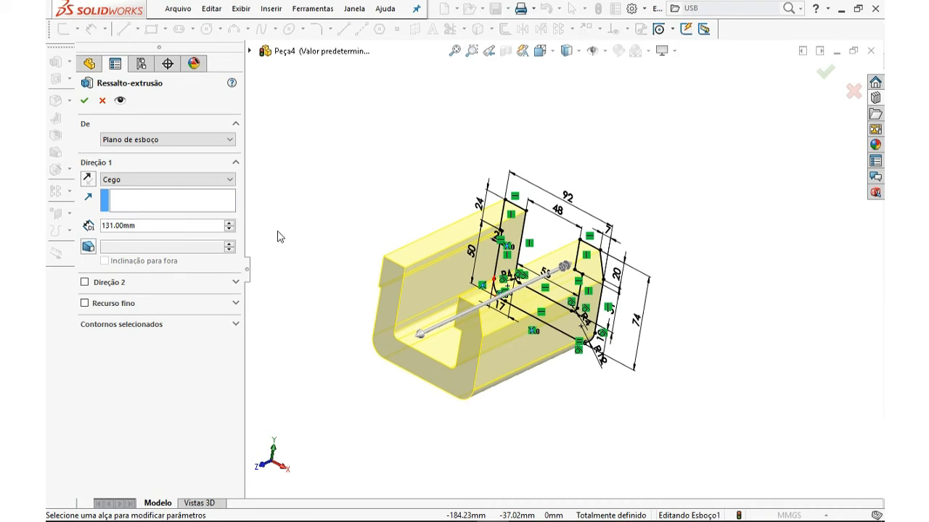
pyautogui.click(129, 233)
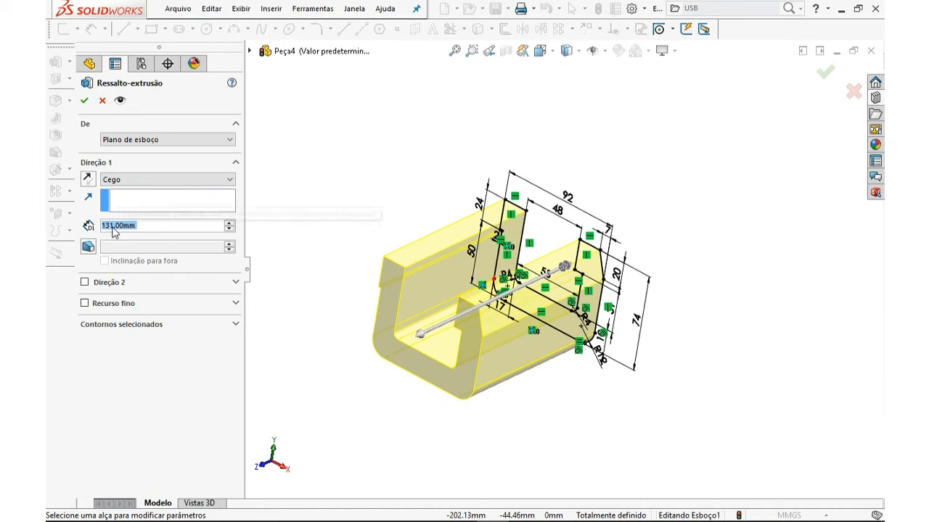
pyautogui.write('24')
pyautogui.press('Return')
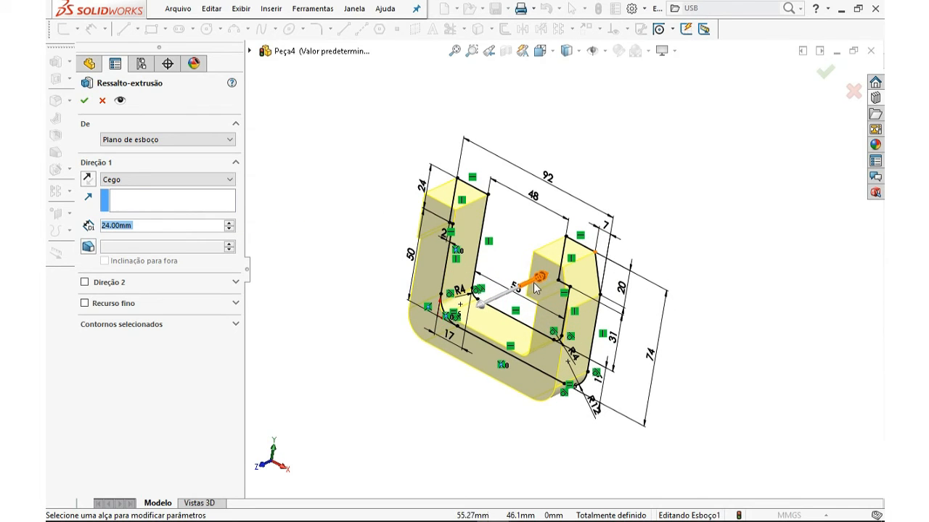
# Try reversing the extrusion direction of the boss
pyautogui.moveTo(544, 279); pyautogui.dragTo(522, 281, button='middle')
pyautogui.scroll(-2, 526, 283)
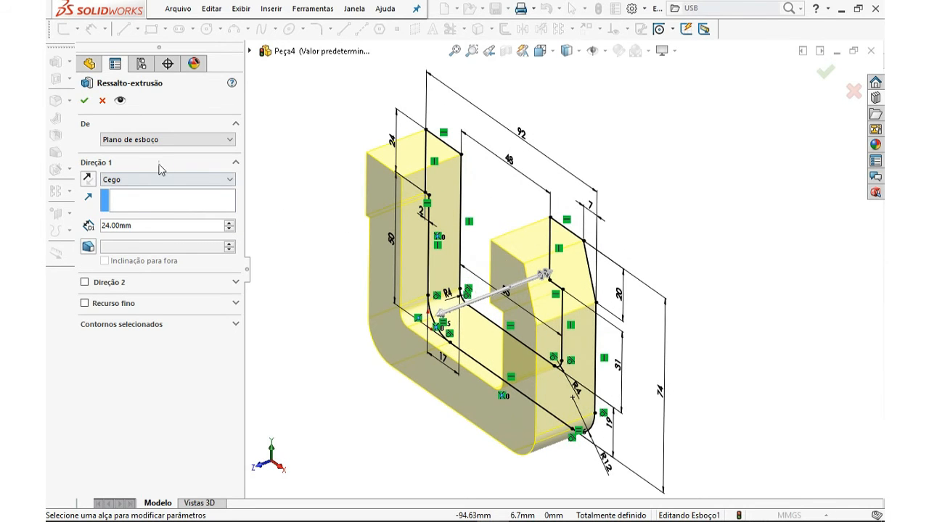
pyautogui.click(124, 181)
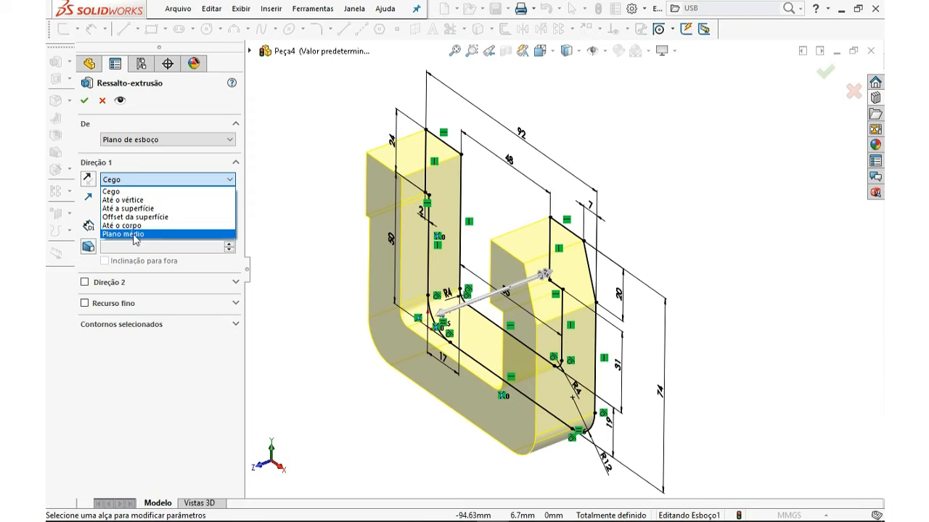
pyautogui.click(115, 192)
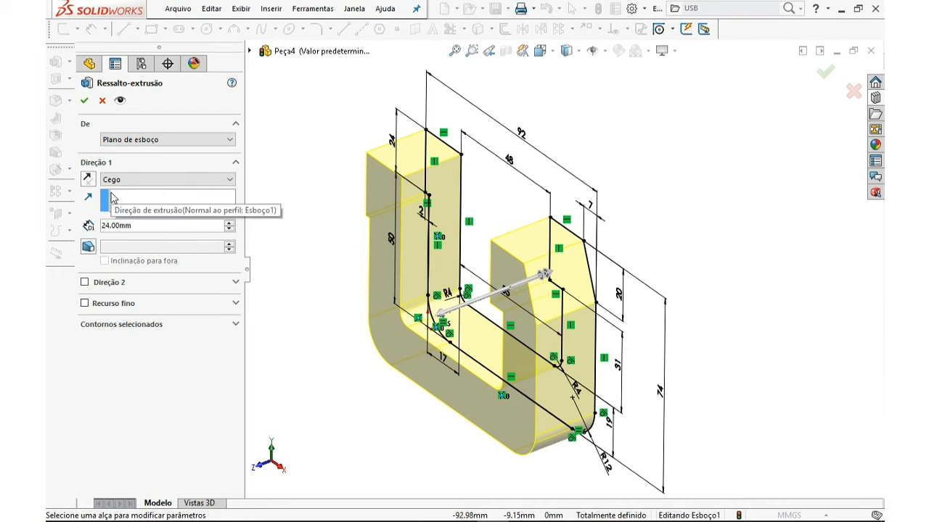
pyautogui.click(90, 183)
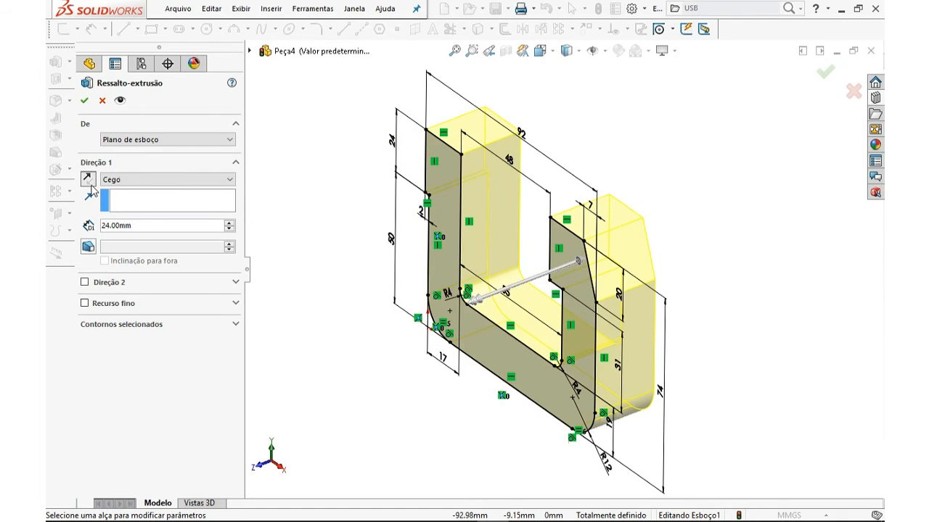
pyautogui.click(92, 186)
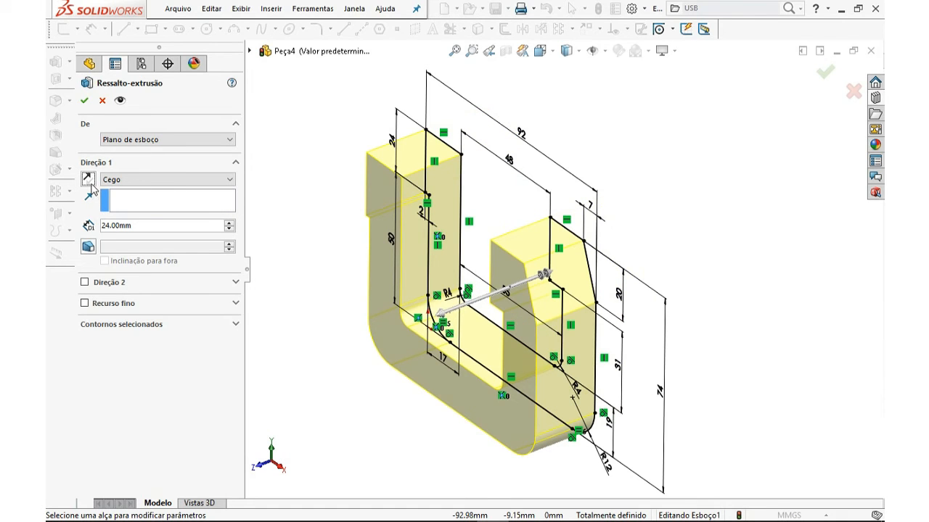
pyautogui.click(93, 189)
pyautogui.click(92, 189)
# Set the extrusion end condition to Mid Plane and accept the boss extrusion
pyautogui.click(109, 181)
pyautogui.click(127, 235)
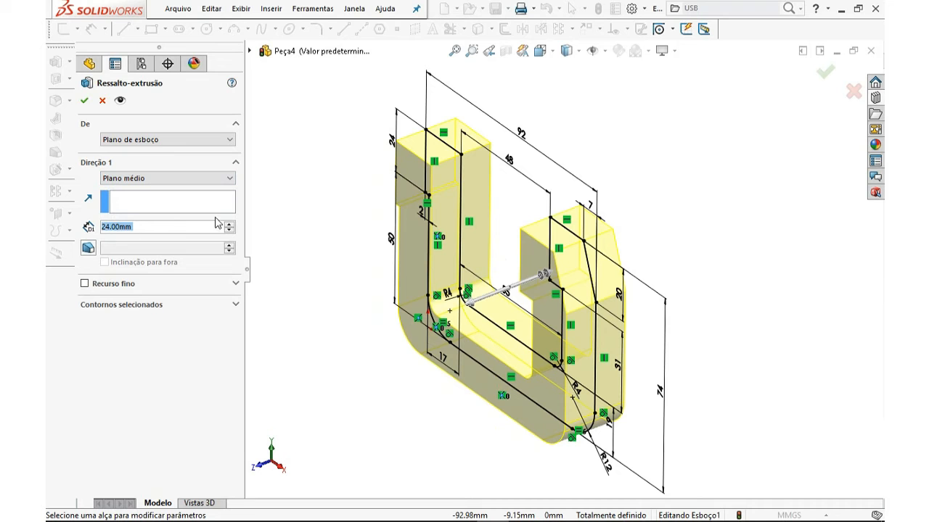
pyautogui.moveTo(497, 201)
pyautogui.mouseDown(button='middle')
pyautogui.moveTo(478, 198)
pyautogui.moveTo(480, 160)
pyautogui.mouseUp(button='middle')
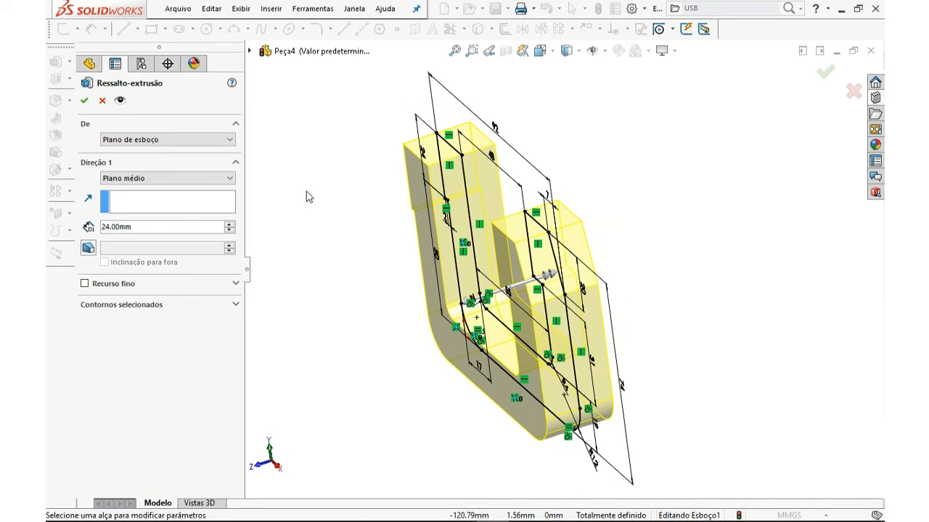
pyautogui.click(85, 101)
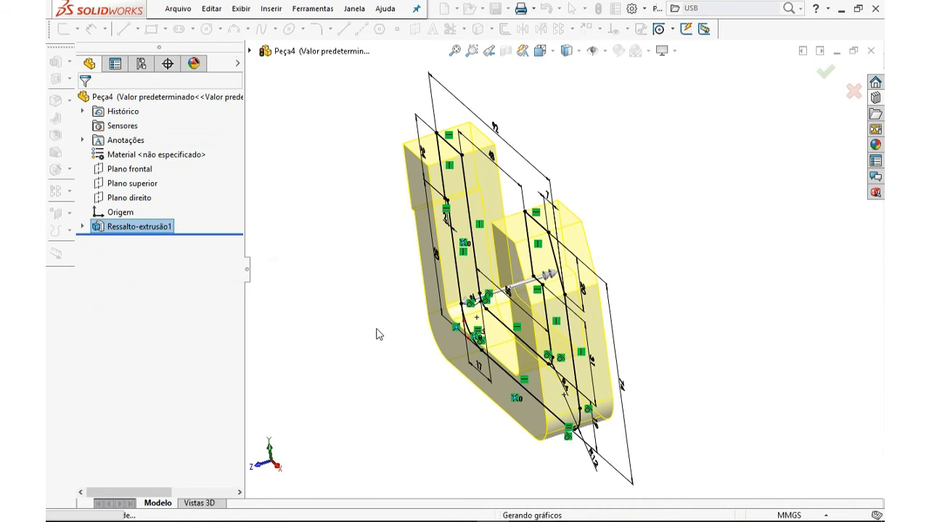
# Start a Fillet feature and set its radius to 12 mm
pyautogui.moveTo(377, 332)
pyautogui.mouseDown(button='middle')
pyautogui.moveTo(436, 263)
pyautogui.moveTo(587, 239)
pyautogui.moveTo(460, 266)
pyautogui.moveTo(381, 305)
pyautogui.moveTo(311, 324)
pyautogui.moveTo(428, 290)
pyautogui.moveTo(475, 315)
pyautogui.moveTo(561, 336)
pyautogui.moveTo(375, 290)
pyautogui.mouseUp(button='middle')
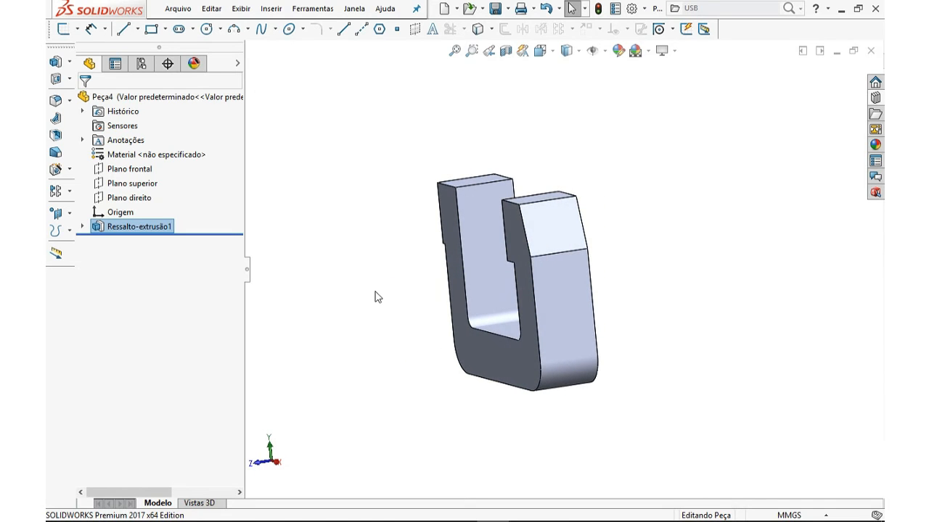
pyautogui.hotkey('ctrl', '7')
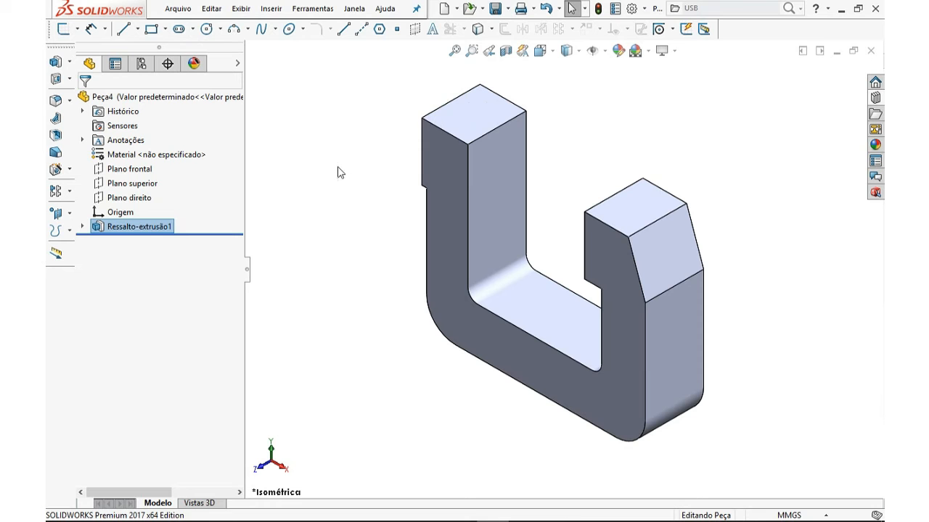
pyautogui.moveTo(386, 128); pyautogui.dragTo(464, 163, button='middle')
pyautogui.click(70, 101)
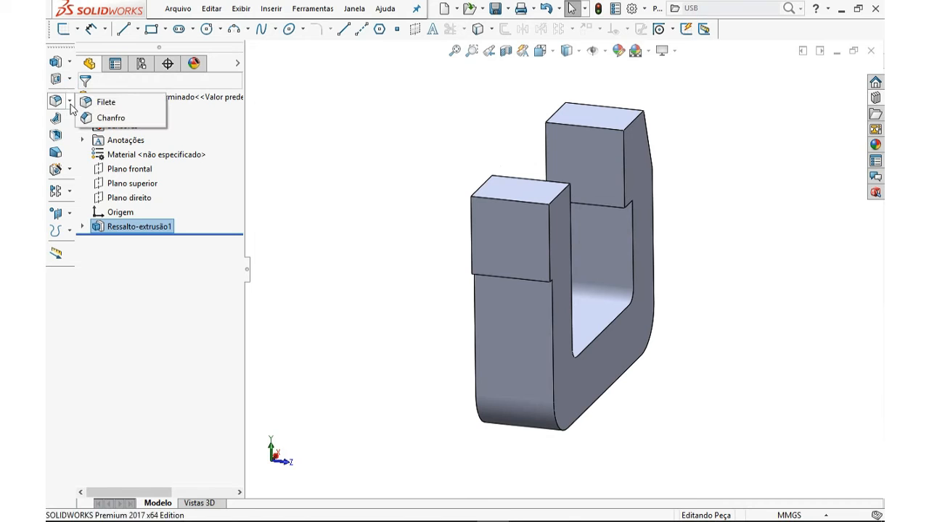
pyautogui.click(70, 62)
pyautogui.click(70, 63)
pyautogui.click(69, 79)
pyautogui.click(69, 100)
pyautogui.click(100, 102)
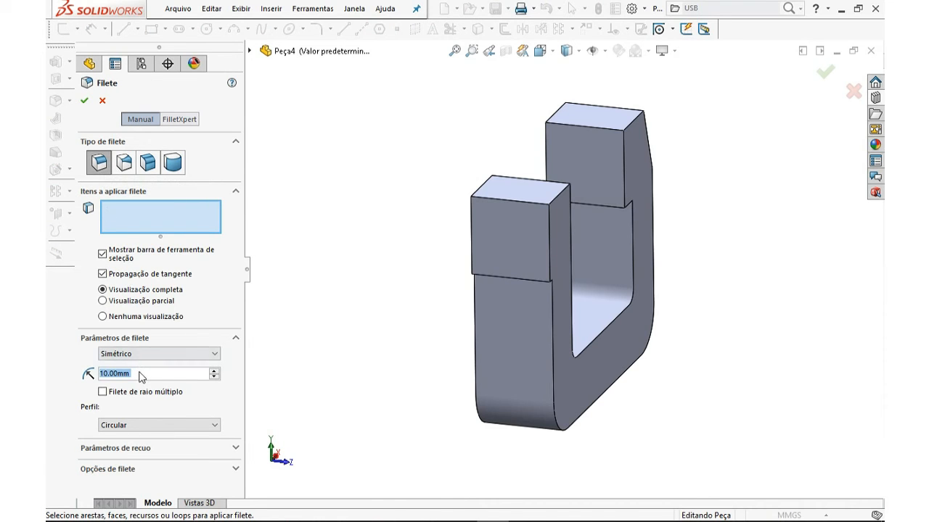
pyautogui.write('12')
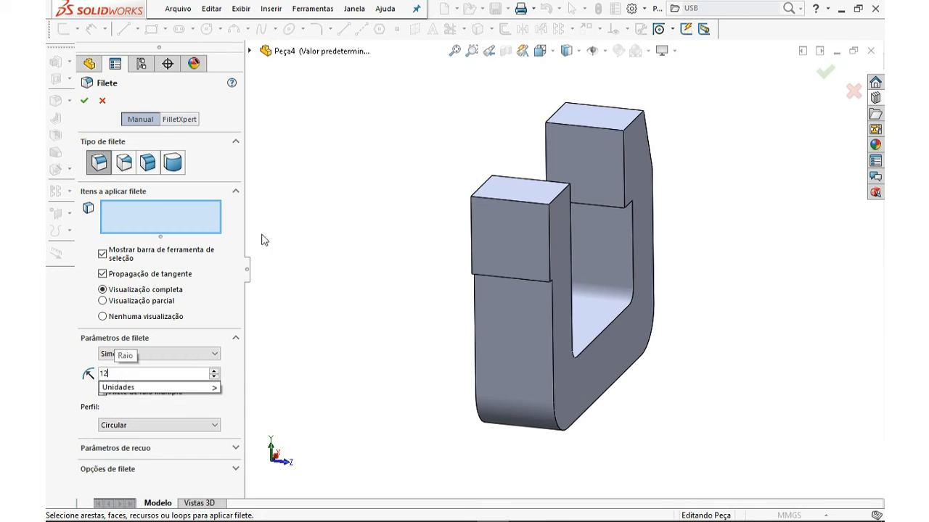
pyautogui.press('Return')
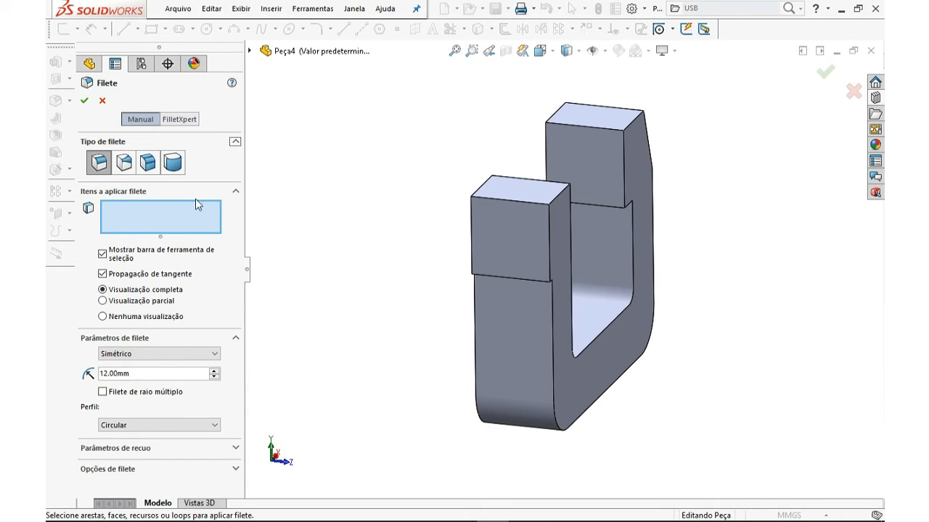
# Select the two top outer edges of the left upright for the fillet
pyautogui.moveTo(519, 201); pyautogui.dragTo(493, 225, button='middle')
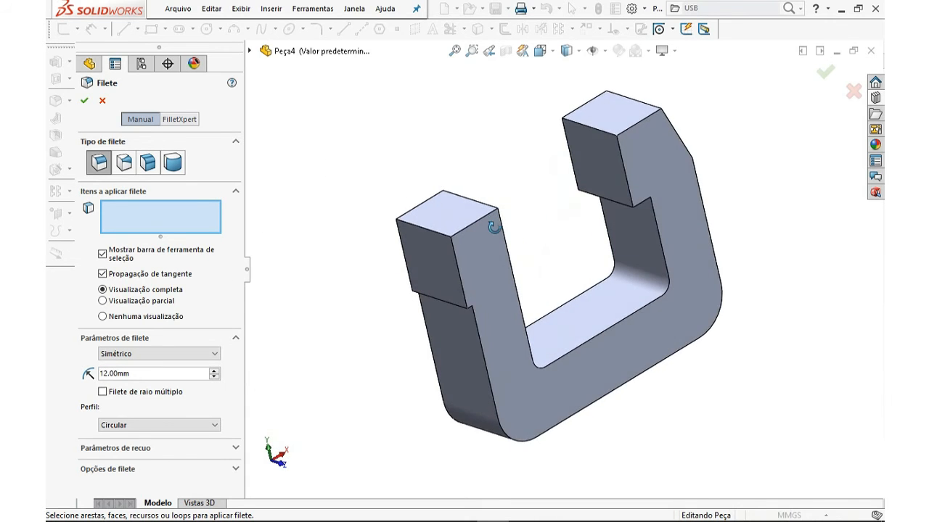
pyautogui.scroll(5, 484, 237)
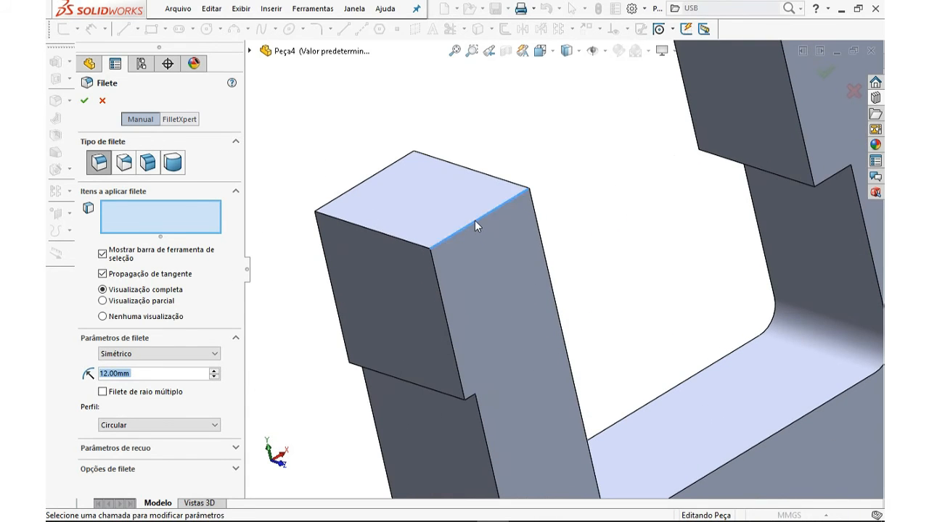
pyautogui.click(474, 219)
pyautogui.click(488, 213)
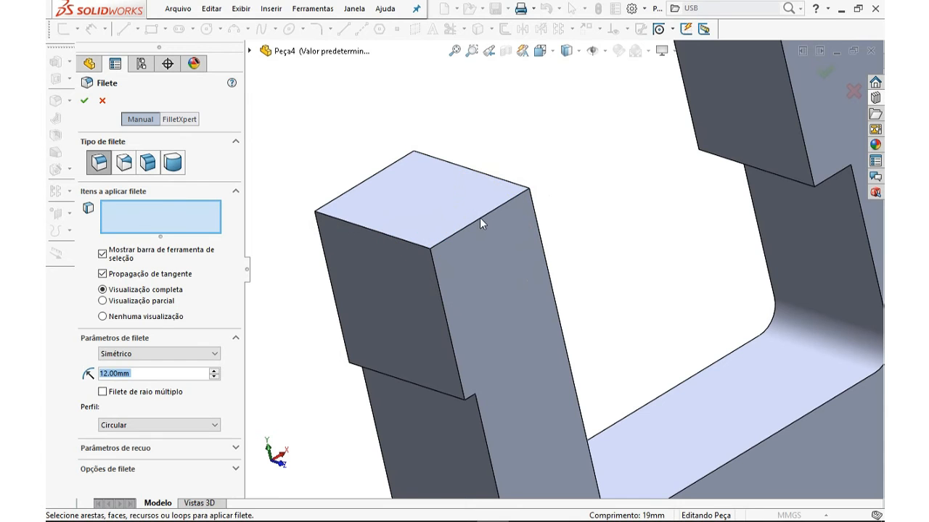
pyautogui.moveTo(485, 218); pyautogui.dragTo(468, 225, button='middle')
pyautogui.click(475, 221)
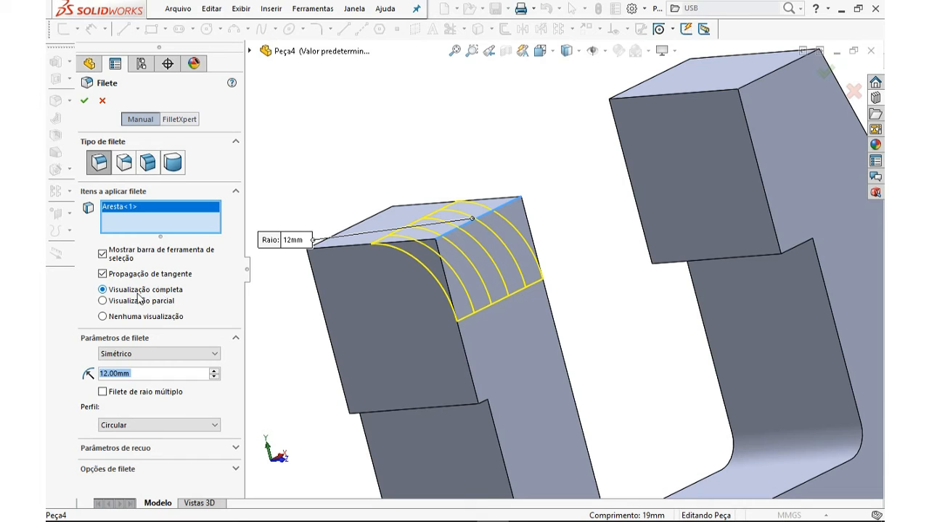
pyautogui.moveTo(359, 222); pyautogui.dragTo(467, 251, button='middle')
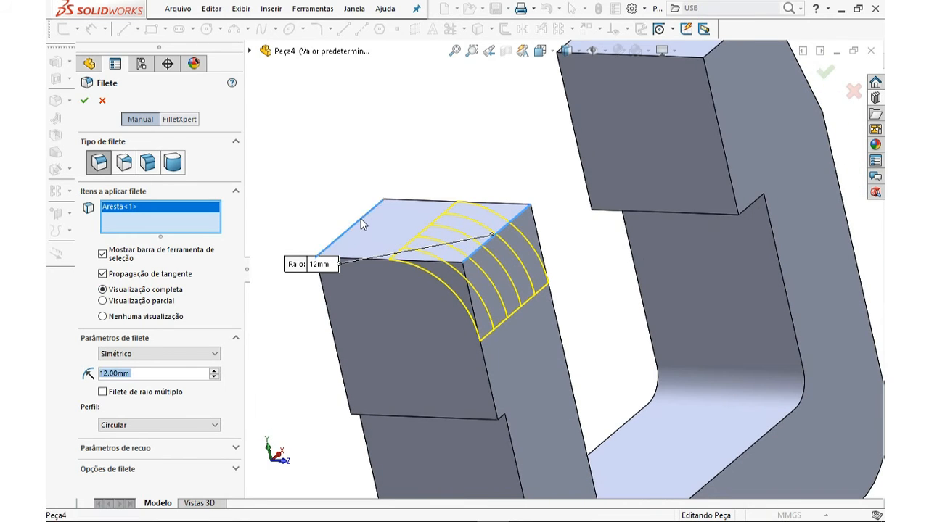
pyautogui.click(363, 225)
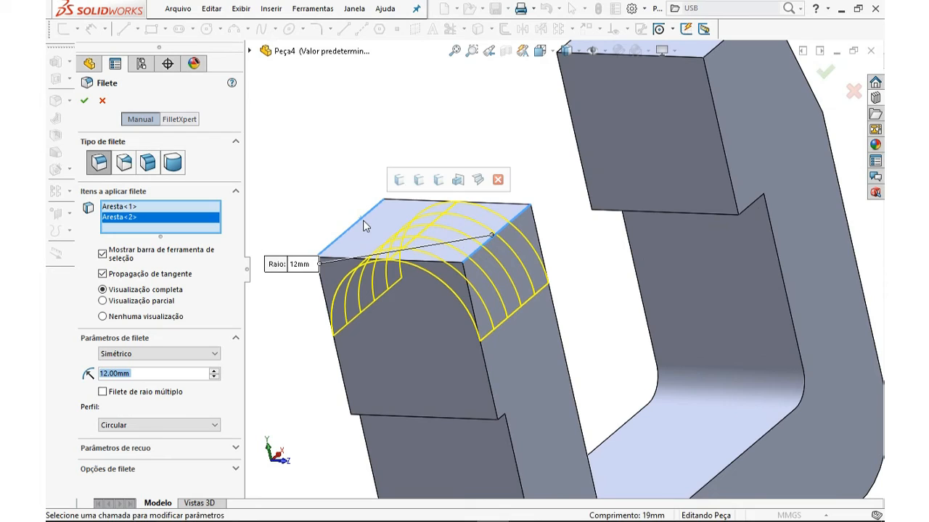
pyautogui.click(363, 220)
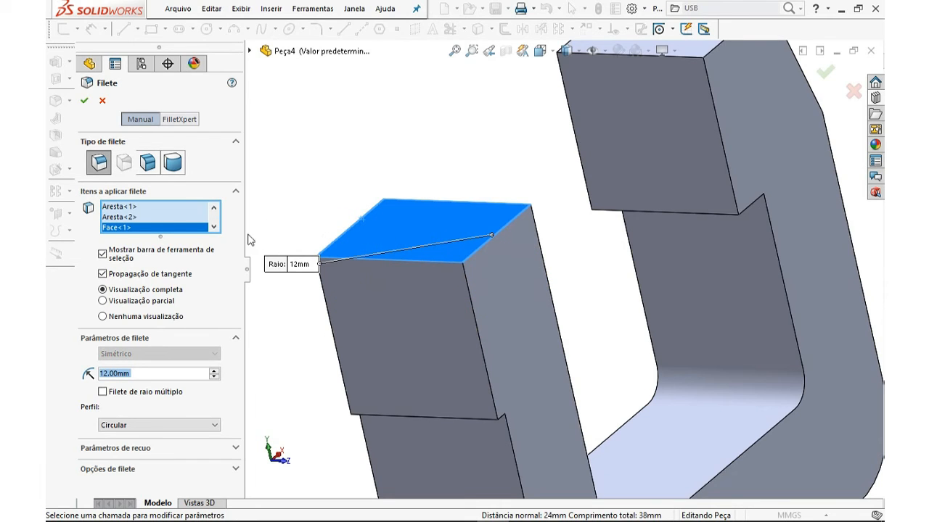
pyautogui.click(383, 233)
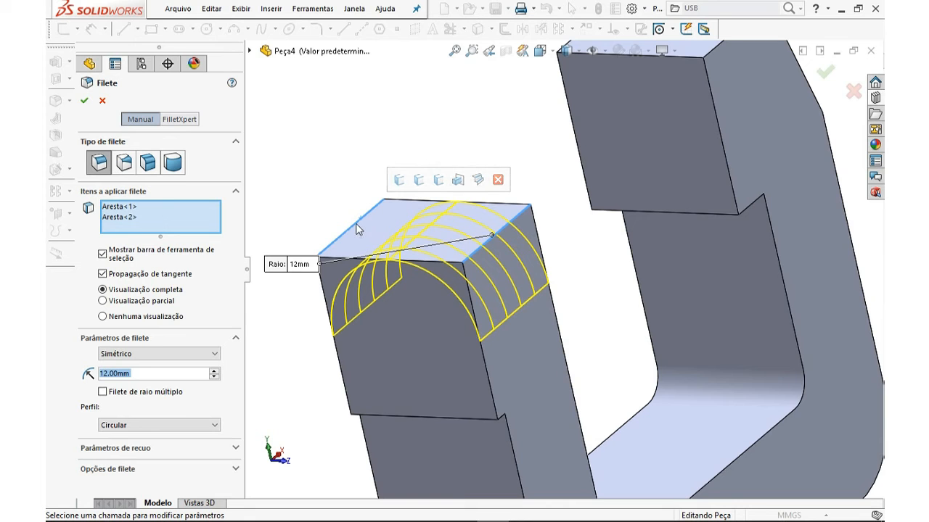
# Add the two edges at the step of the left upright and accept the 12 mm fillet
pyautogui.scroll(-5, 409, 319)
pyautogui.moveTo(395, 339)
pyautogui.mouseDown(button='middle')
pyautogui.moveTo(400, 355)
pyautogui.moveTo(400, 303)
pyautogui.moveTo(389, 338)
pyautogui.mouseUp(button='middle')
pyautogui.scroll(2, 399, 303)
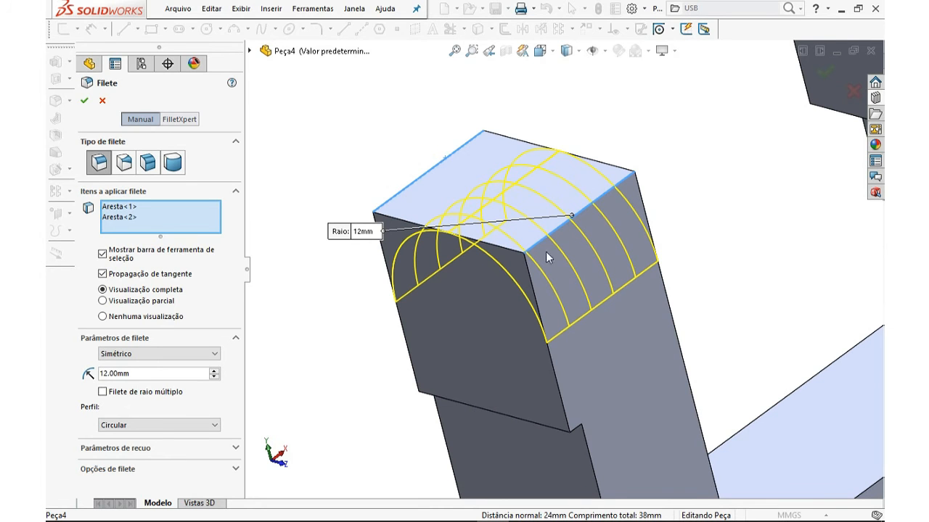
pyautogui.scroll(-3, 576, 436)
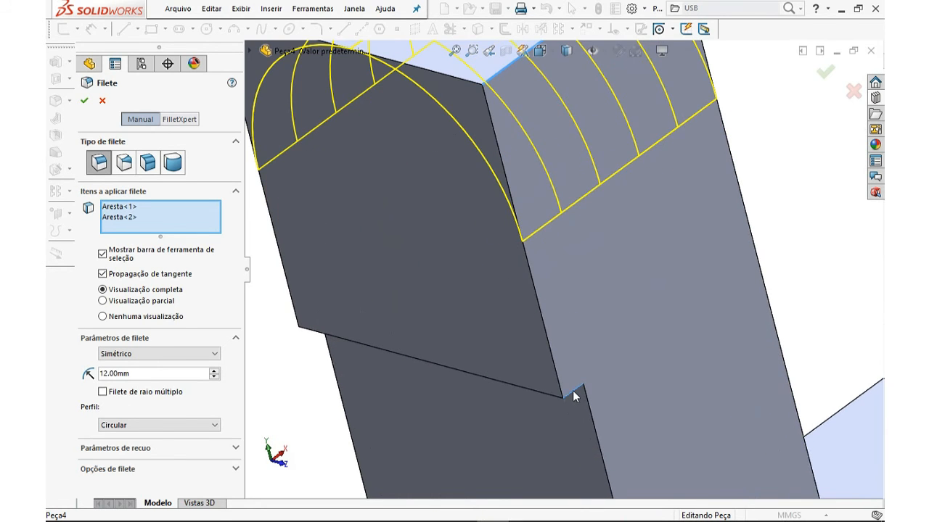
pyautogui.click(573, 391)
pyautogui.scroll(2, 550, 380)
pyautogui.moveTo(437, 317); pyautogui.dragTo(404, 331, button='middle')
pyautogui.click(391, 307)
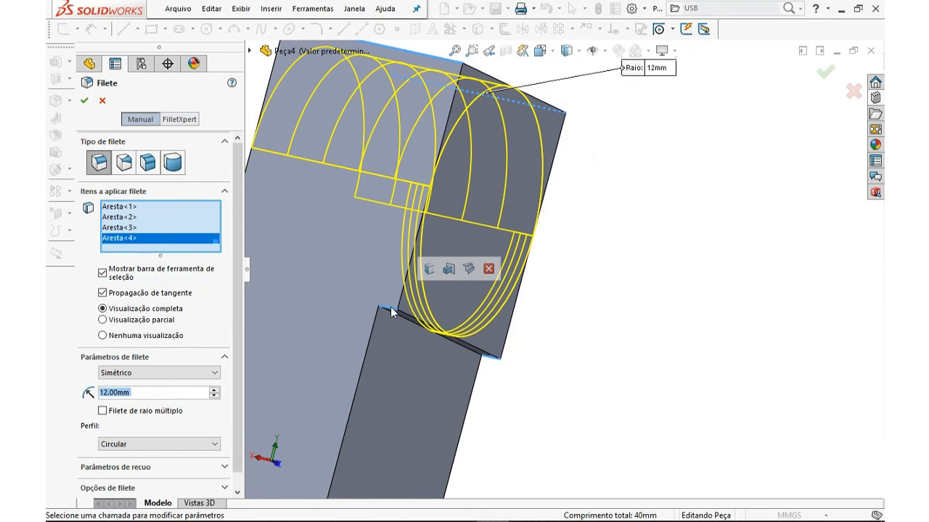
pyautogui.click(392, 311)
pyautogui.moveTo(391, 313)
pyautogui.mouseDown(button='middle')
pyautogui.moveTo(381, 315)
pyautogui.moveTo(397, 311)
pyautogui.mouseUp(button='middle')
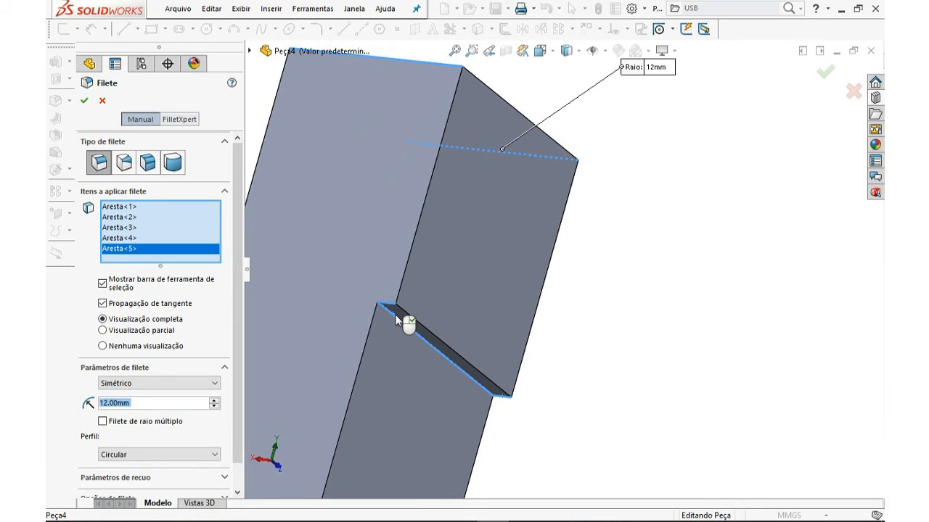
pyautogui.click(395, 314)
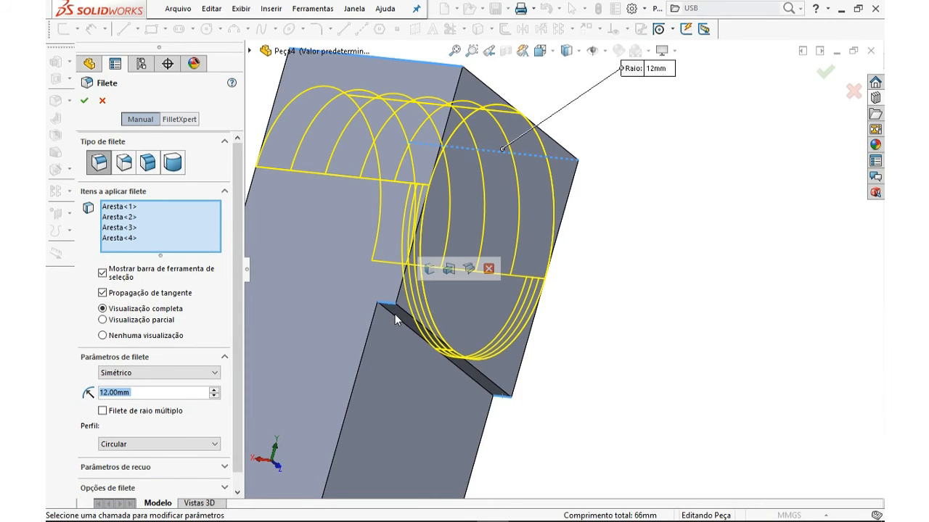
pyautogui.moveTo(543, 302); pyautogui.dragTo(415, 303, button='middle')
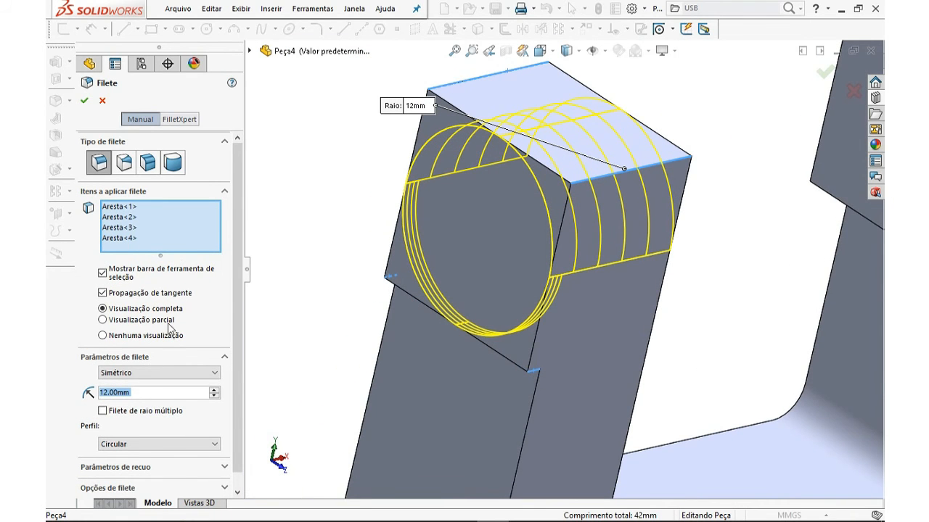
pyautogui.click(84, 100)
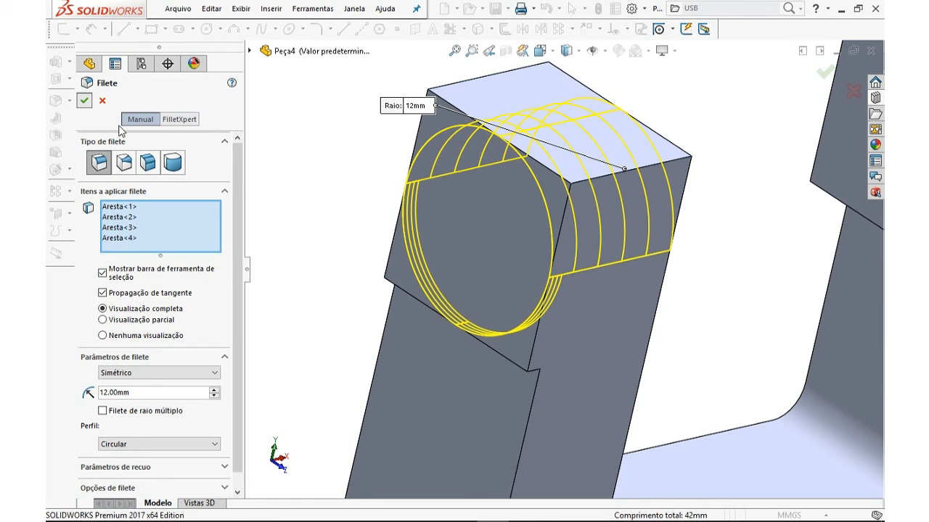
# Start the Hole Wizard and choose the tapped hole type
pyautogui.moveTo(496, 325); pyautogui.dragTo(469, 343, button='middle')
pyautogui.moveTo(588, 325); pyautogui.dragTo(614, 284, button='middle')
pyautogui.hotkey('ctrl', '7')
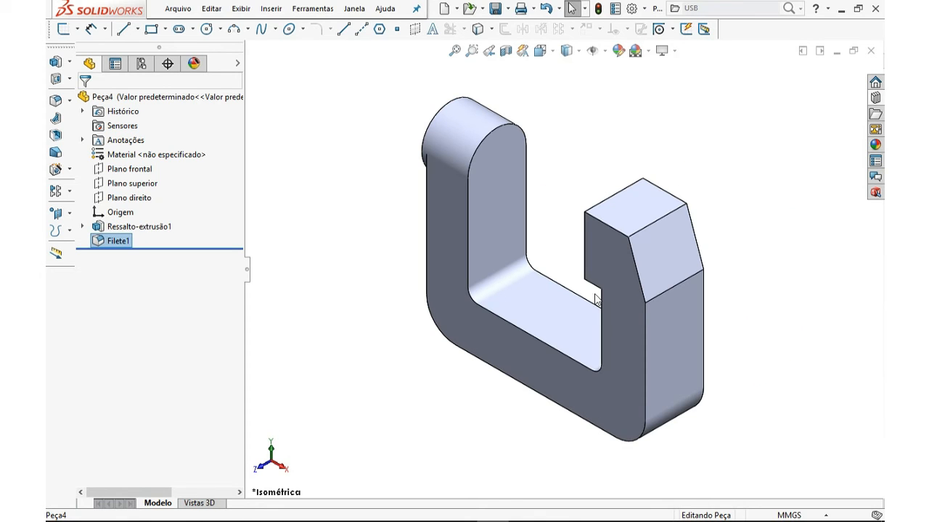
pyautogui.moveTo(518, 273); pyautogui.dragTo(599, 270, button='middle')
pyautogui.click(402, 206)
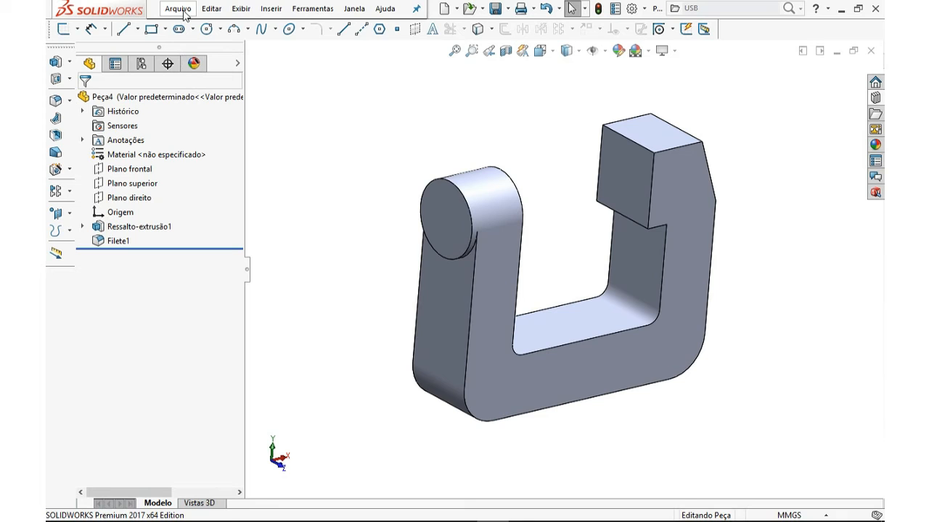
pyautogui.click(60, 170)
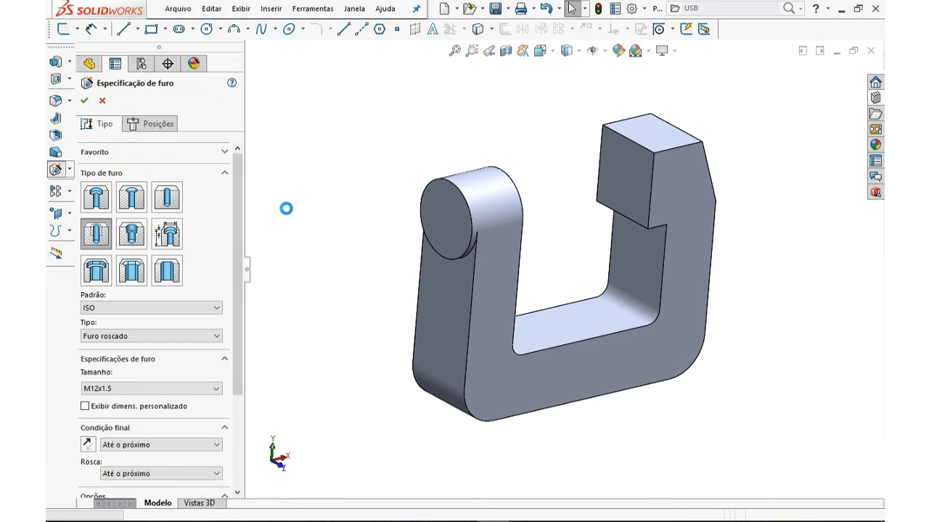
pyautogui.scroll(-2, 232, 210)
pyautogui.scroll(2, 232, 211)
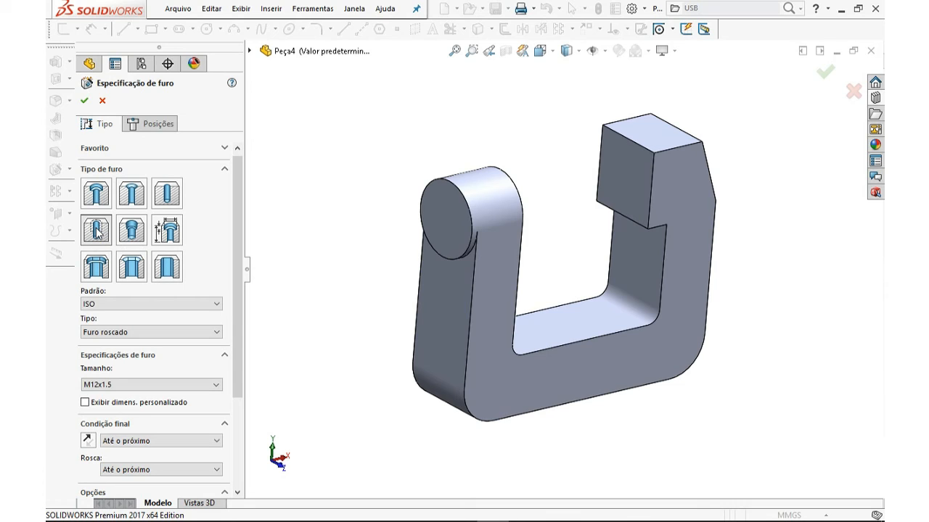
pyautogui.click(95, 193)
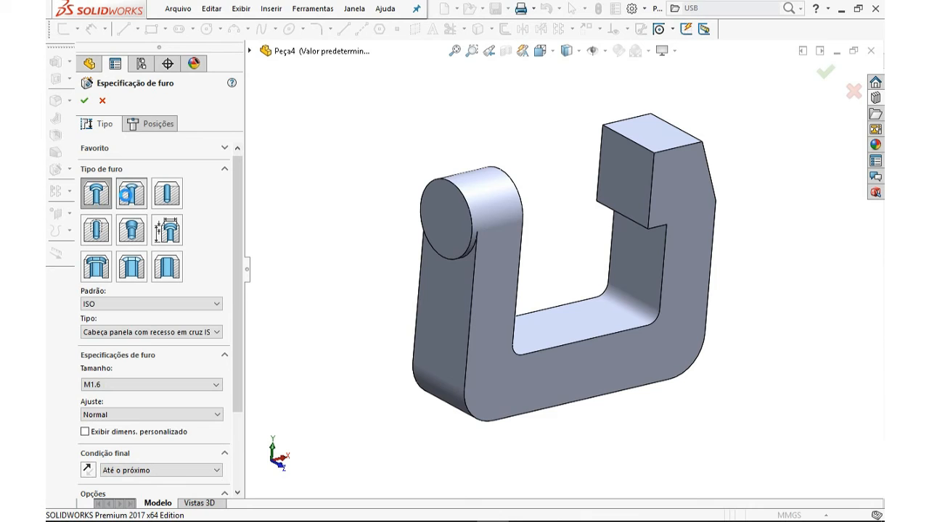
pyautogui.click(164, 194)
pyautogui.click(96, 194)
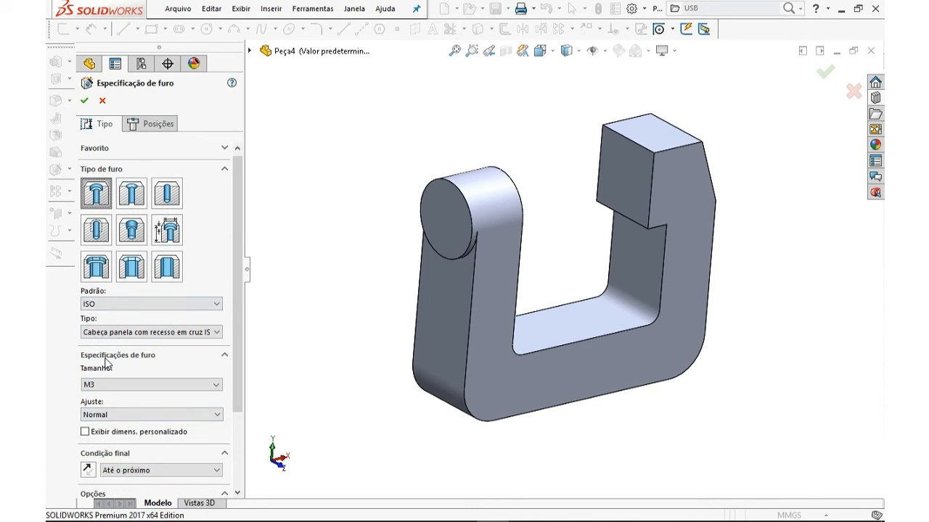
pyautogui.click(95, 231)
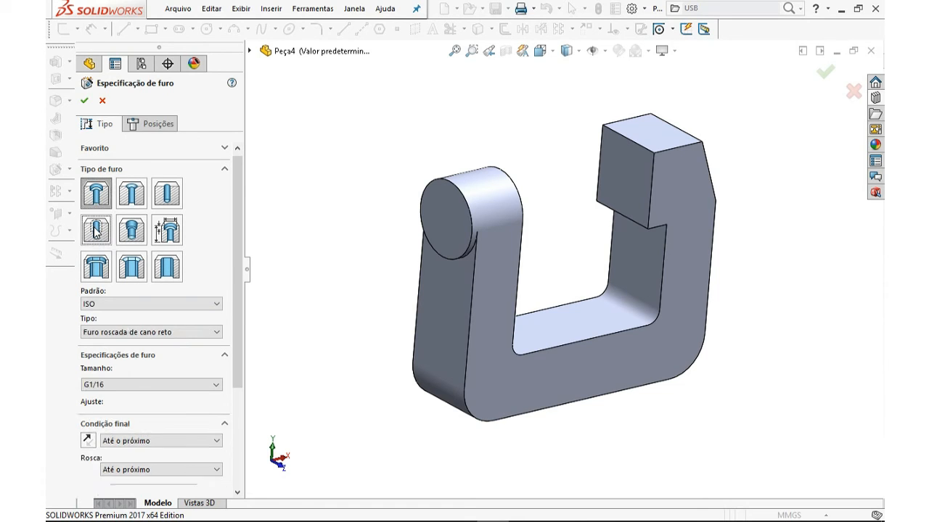
pyautogui.moveTo(237, 205); pyautogui.dragTo(229, 247)
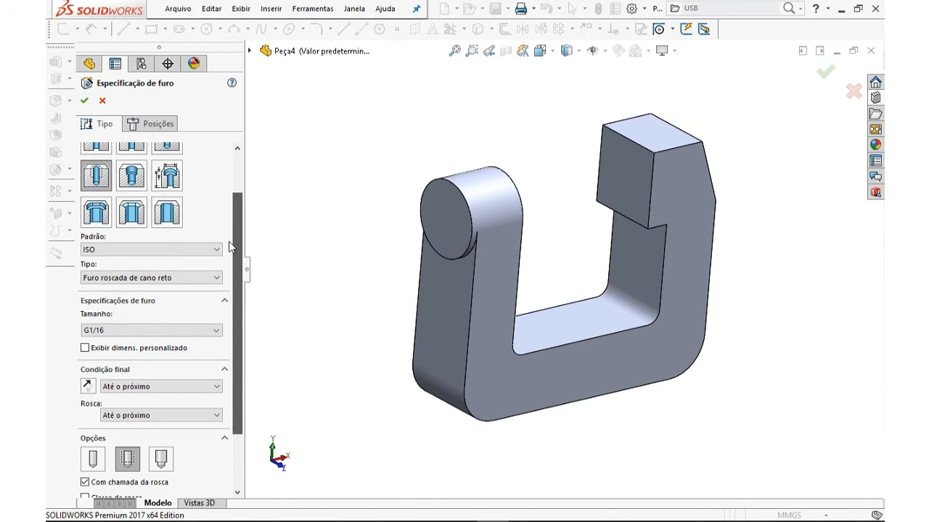
# Set the hole standard to ISO, the type to Furo roscado, and the size to M12x1.5
pyautogui.click(114, 249)
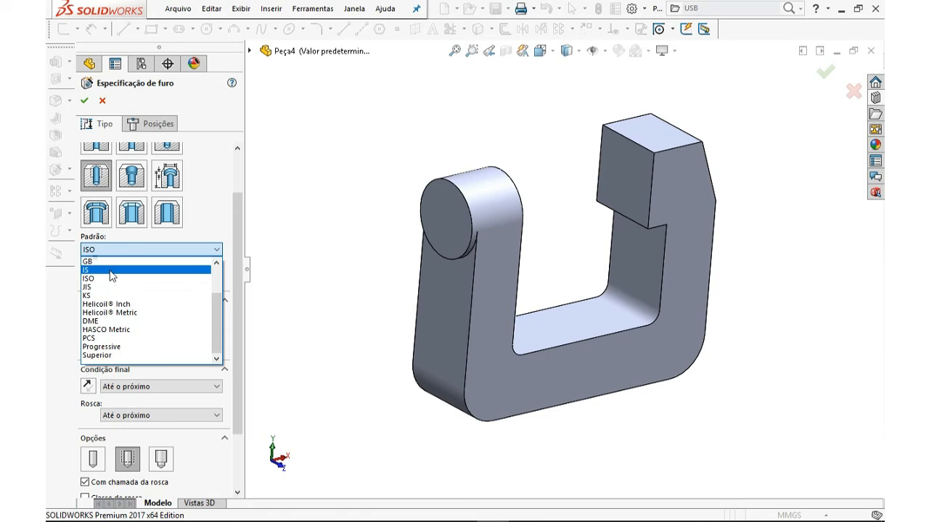
pyautogui.click(107, 279)
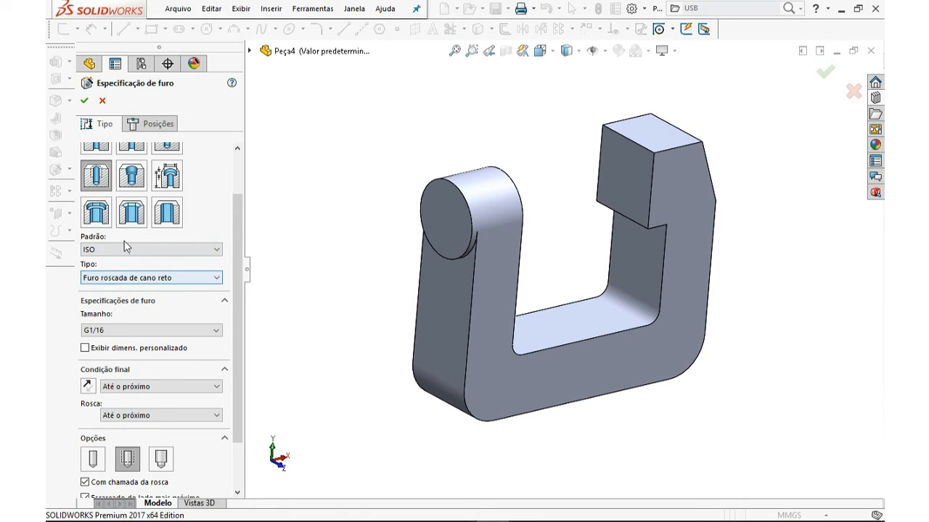
pyautogui.click(112, 278)
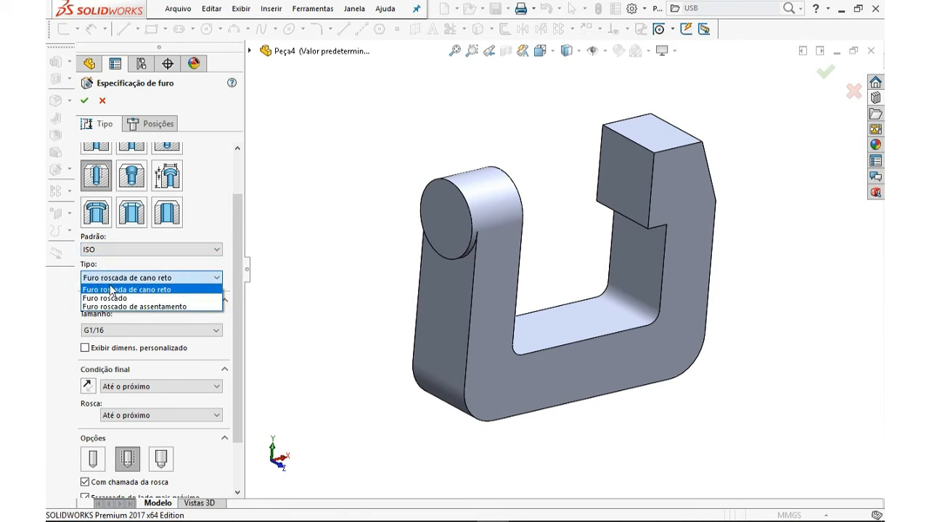
pyautogui.click(113, 298)
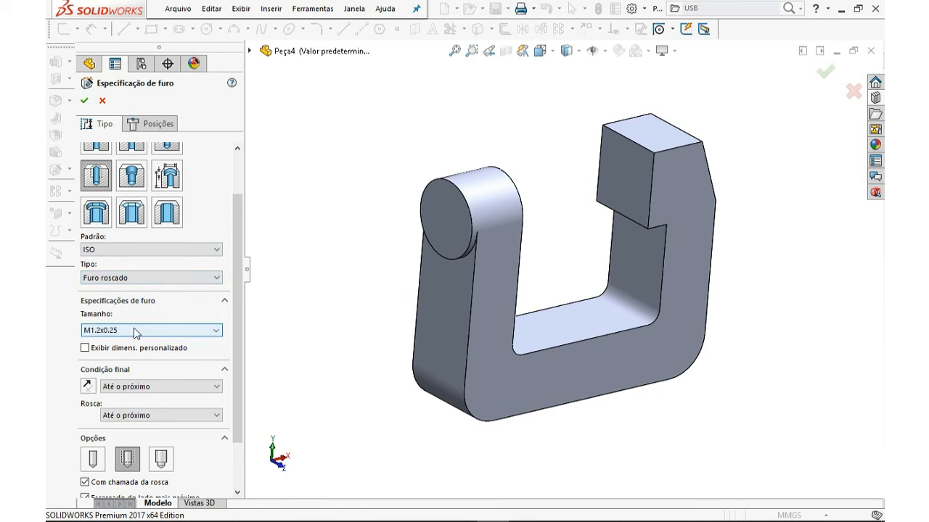
pyautogui.click(134, 330)
pyautogui.scroll(-1, 131, 407)
pyautogui.scroll(-3, 131, 408)
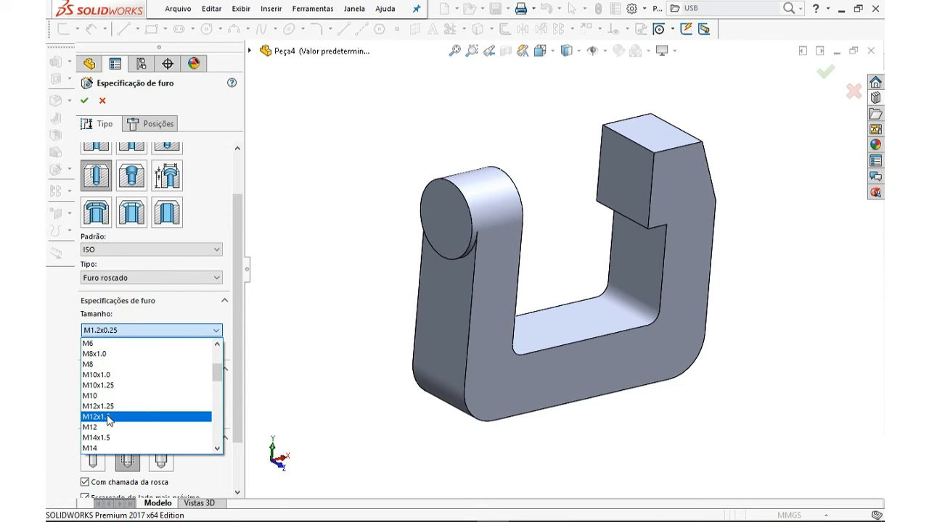
pyautogui.click(108, 418)
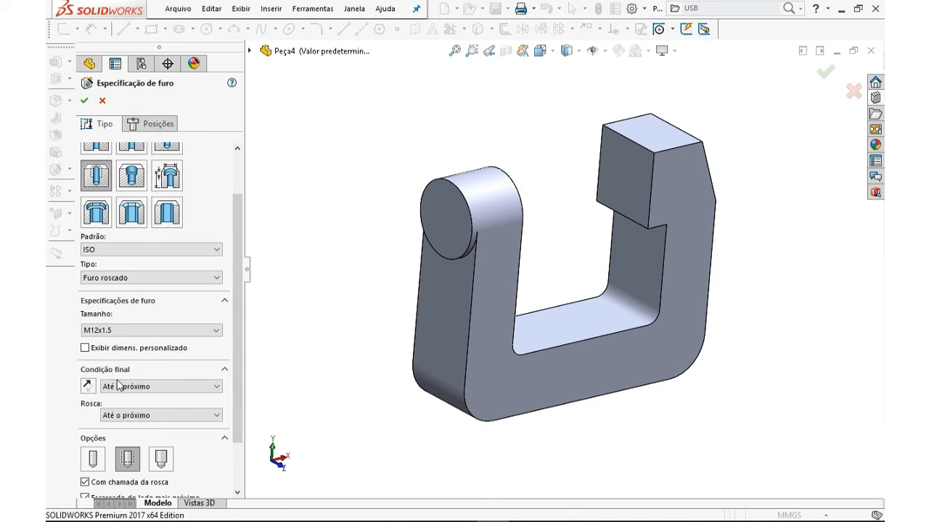
pyautogui.scroll(-2, 234, 343)
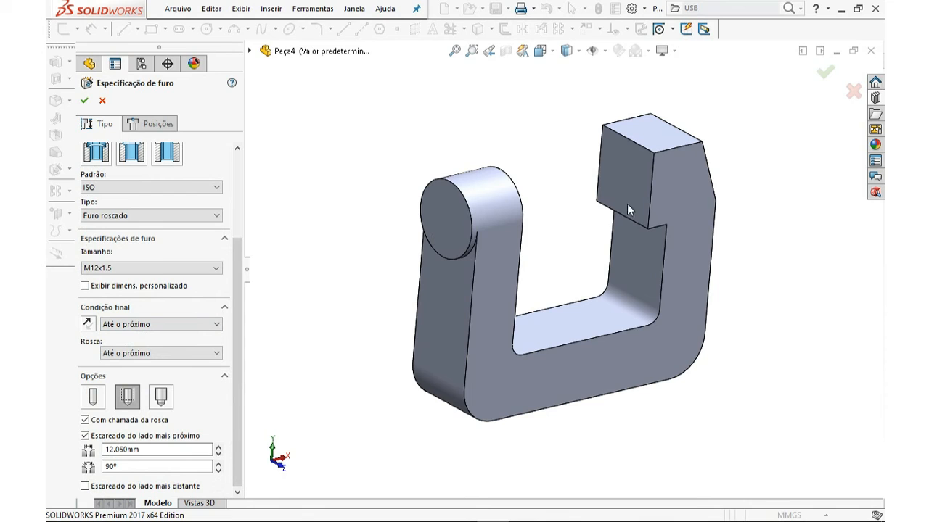
# Position the hole on the end face of the rounded upright, at the centre of its arc
pyautogui.click(152, 125)
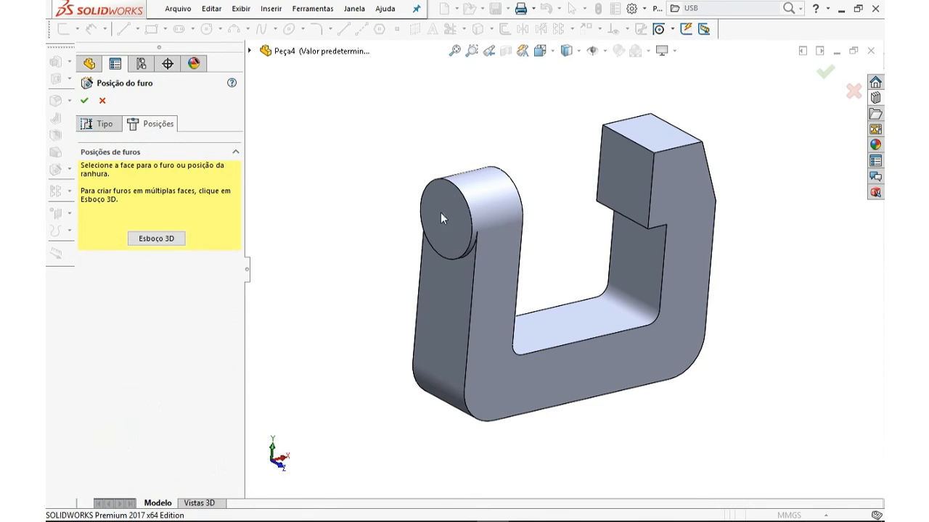
pyautogui.scroll(-5, 442, 207)
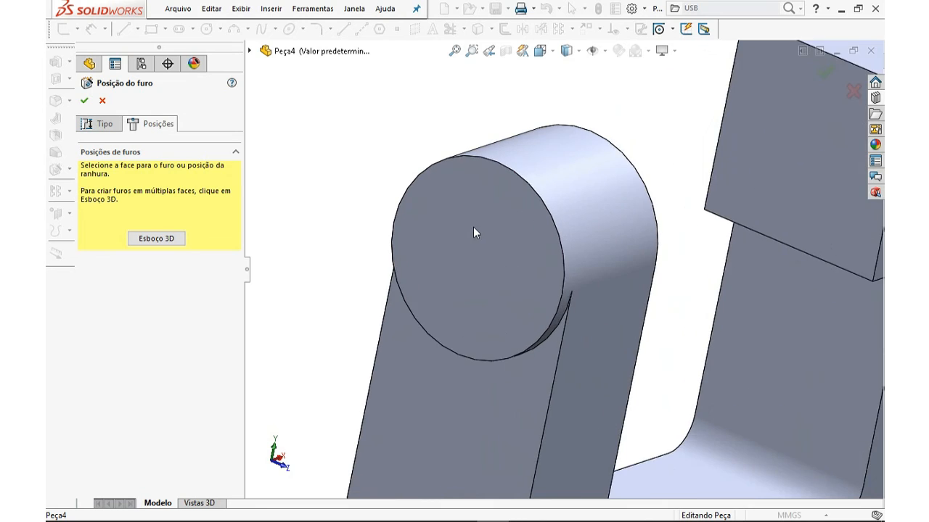
pyautogui.moveTo(473, 232); pyautogui.dragTo(446, 236, button='middle')
pyautogui.click(489, 258)
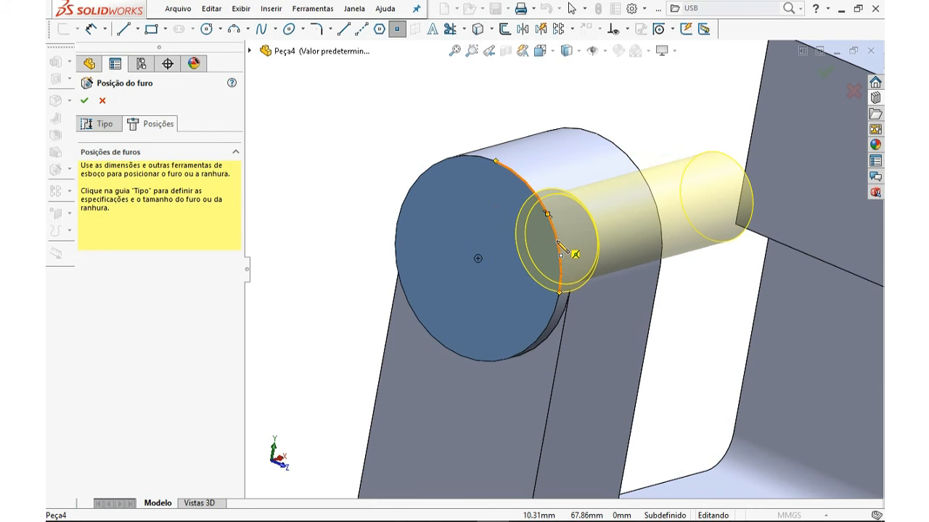
pyautogui.moveTo(566, 254); pyautogui.dragTo(574, 225, button='middle')
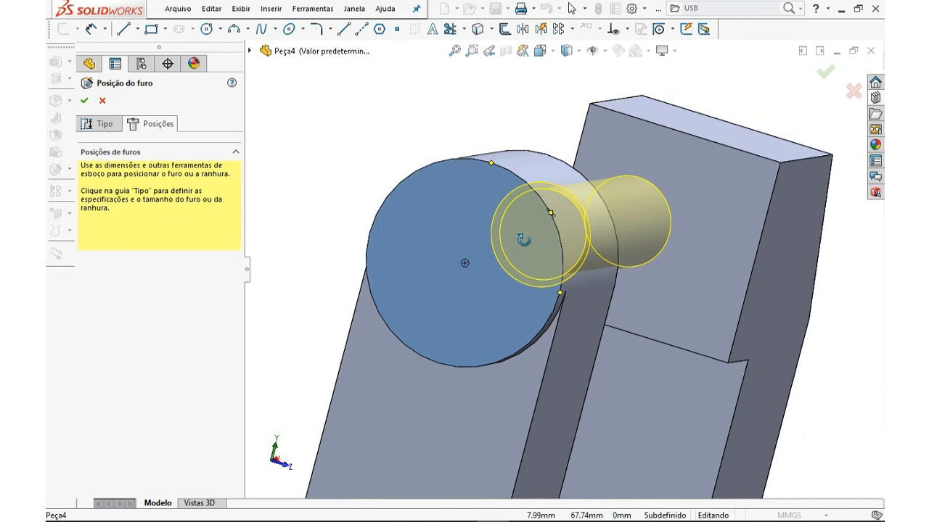
pyautogui.click(465, 263)
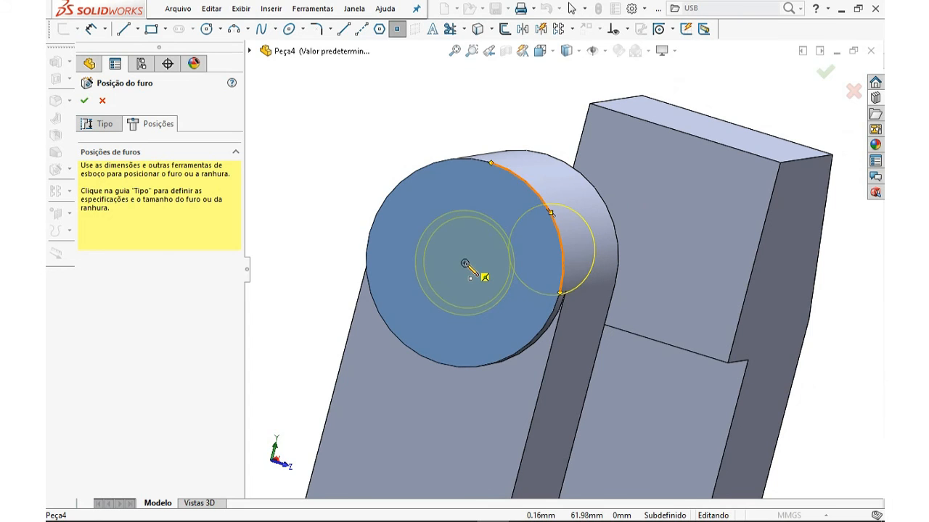
pyautogui.click(465, 263)
pyautogui.moveTo(459, 313); pyautogui.dragTo(417, 317, button='middle')
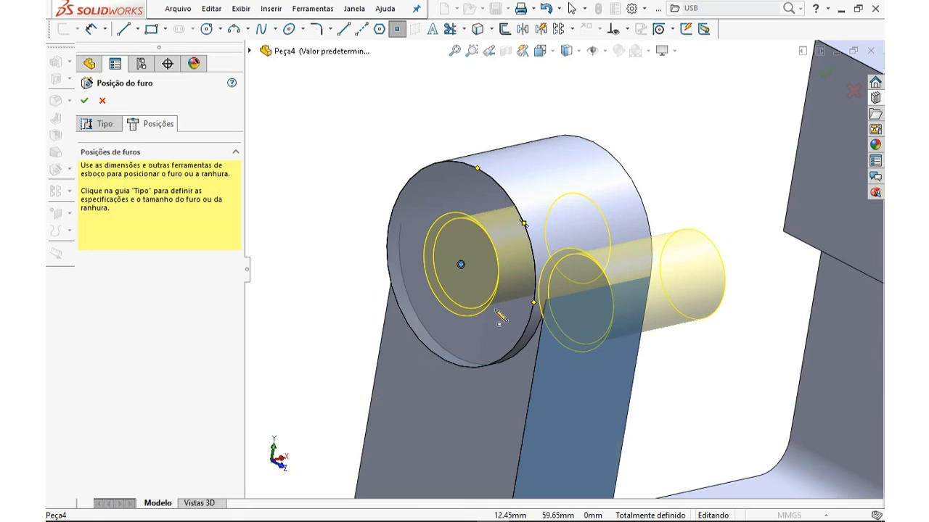
# Try the Passante and Cego end conditions for the hole, then return to Até o próximo
pyautogui.click(105, 126)
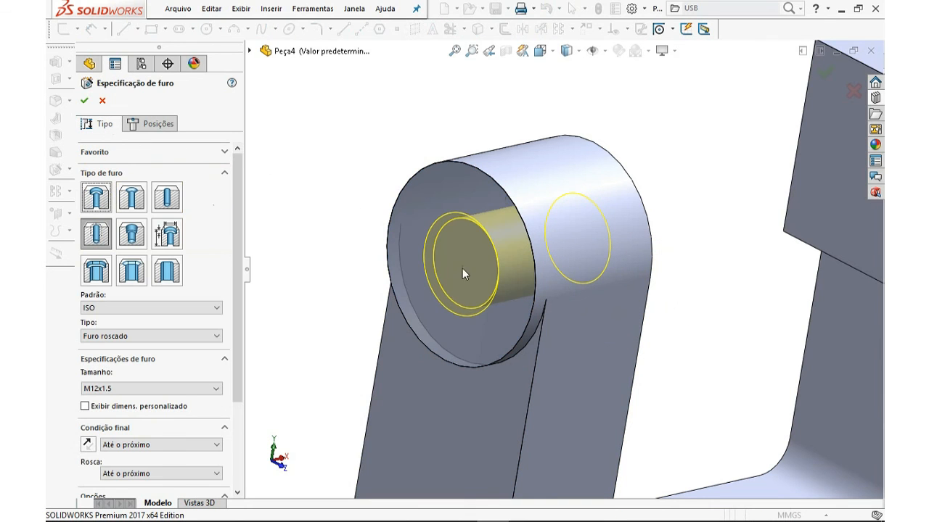
pyautogui.scroll(4, 668, 254)
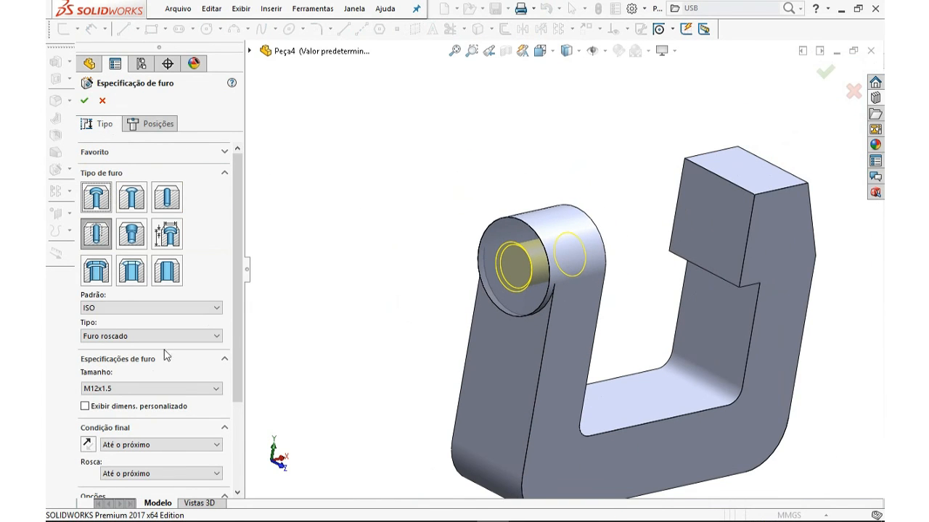
pyautogui.moveTo(238, 319); pyautogui.dragTo(236, 380)
pyautogui.moveTo(439, 299); pyautogui.dragTo(489, 266, button='middle')
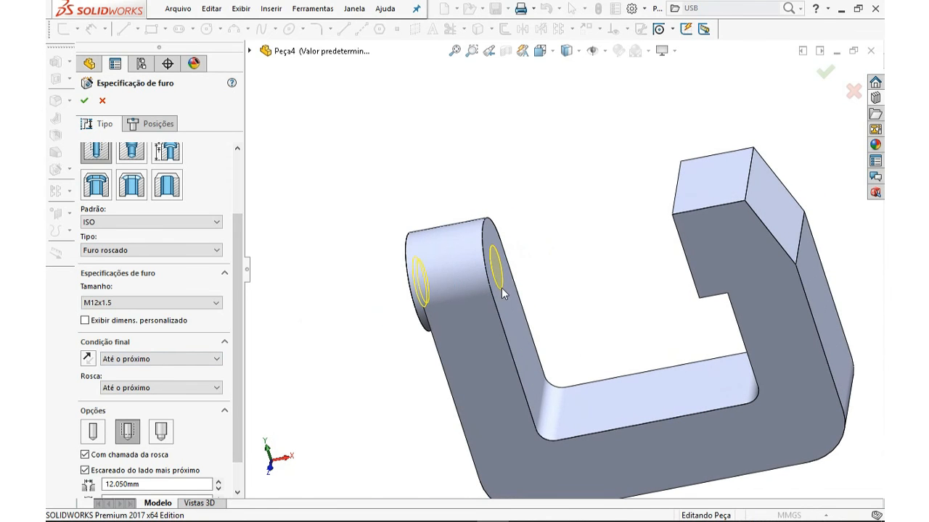
pyautogui.moveTo(374, 319); pyautogui.dragTo(435, 282, button='middle')
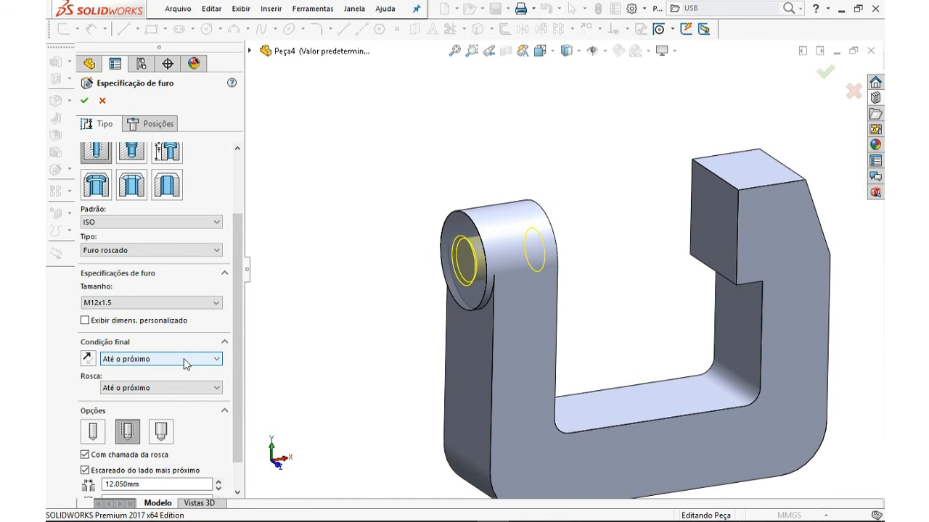
pyautogui.click(184, 359)
pyautogui.click(184, 381)
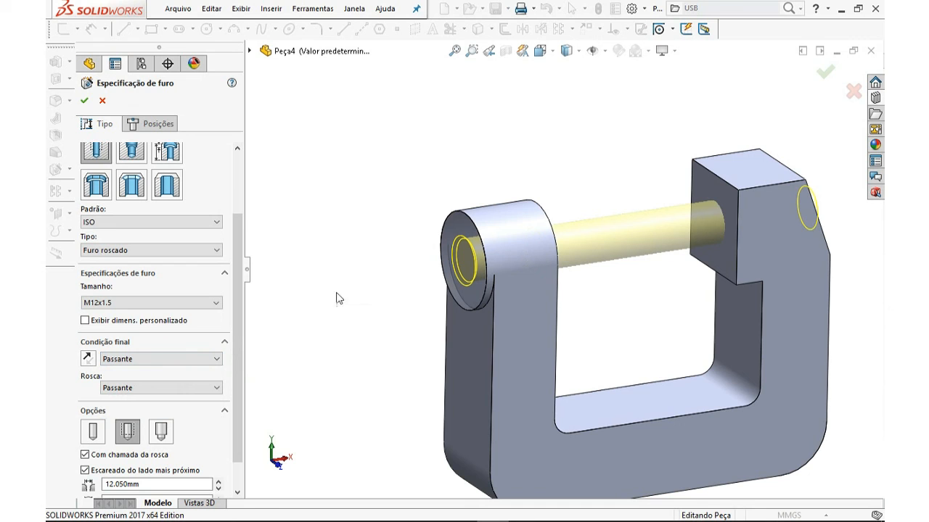
pyautogui.moveTo(758, 243); pyautogui.dragTo(754, 217, button='middle')
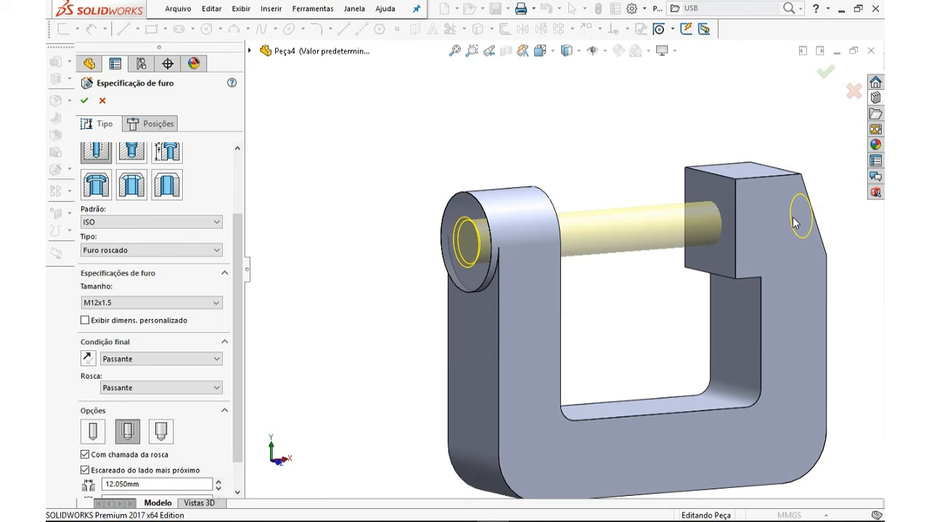
pyautogui.click(181, 359)
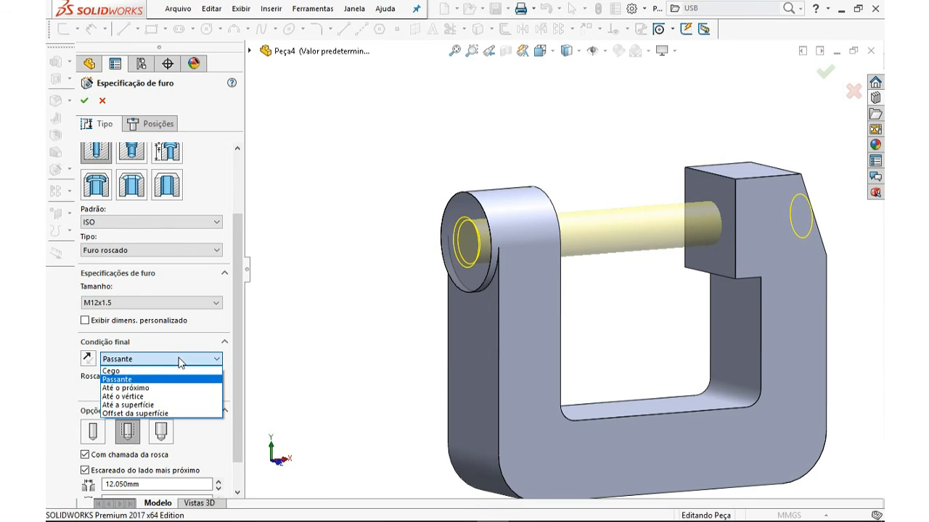
pyautogui.click(163, 371)
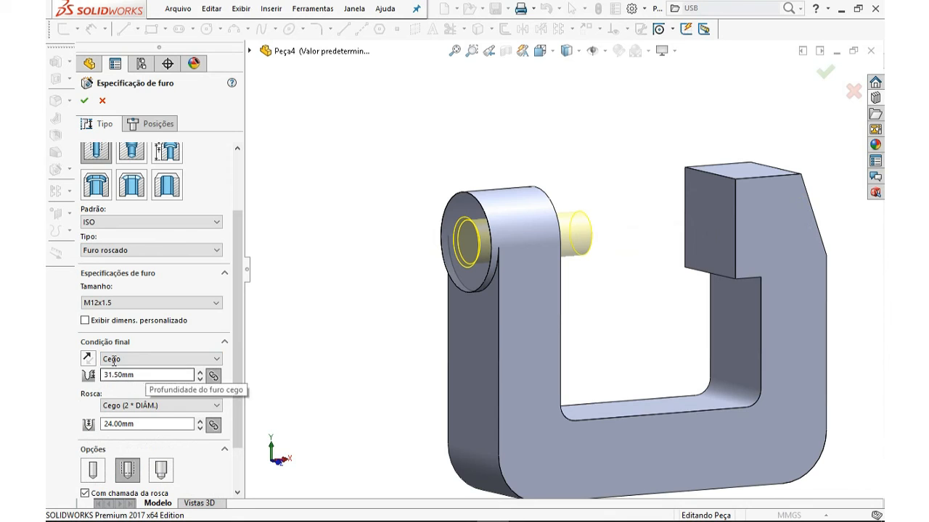
pyautogui.moveTo(139, 376); pyautogui.dragTo(94, 375)
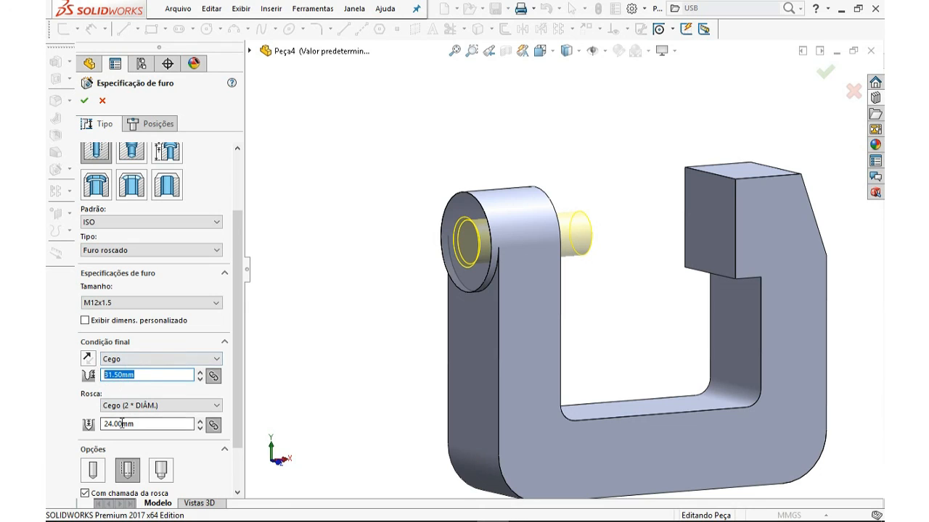
pyautogui.click(140, 361)
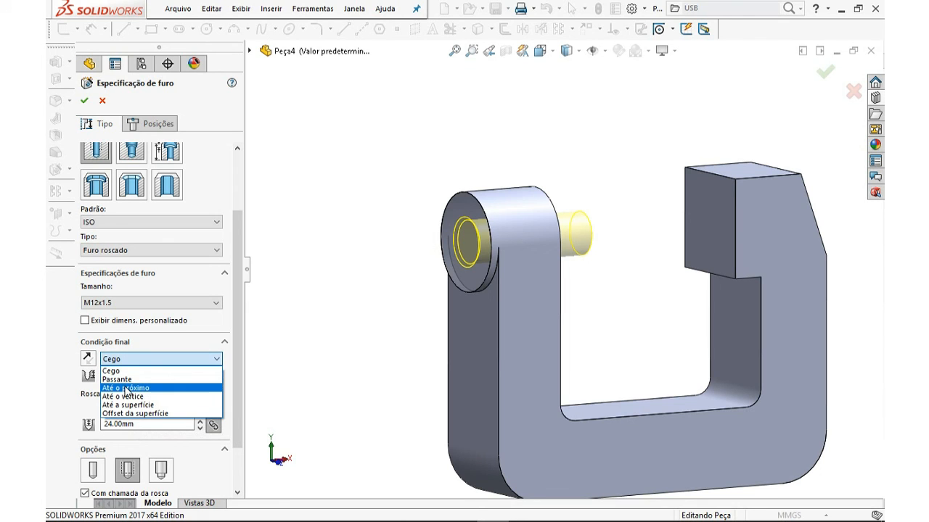
pyautogui.click(125, 388)
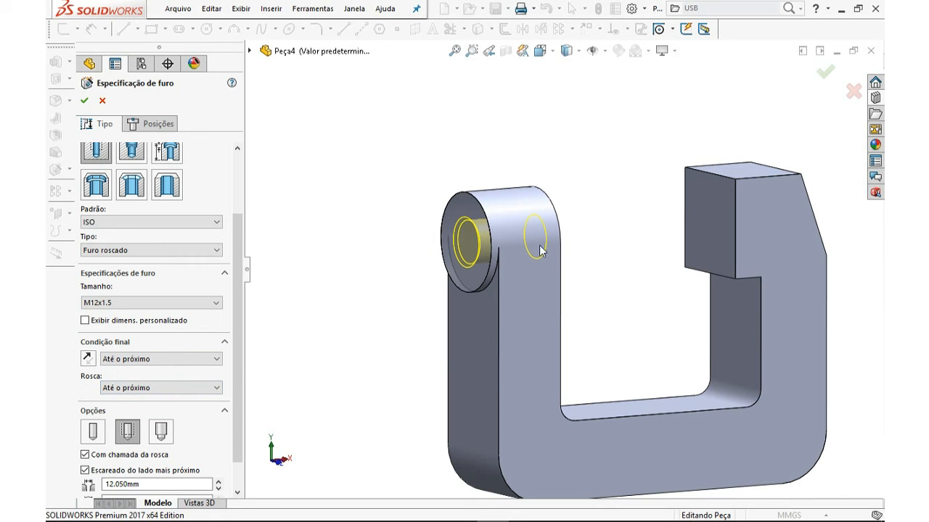
# Keep the near-side countersink option on and set its diameter to 12 mm
pyautogui.moveTo(576, 264); pyautogui.dragTo(505, 274, button='middle')
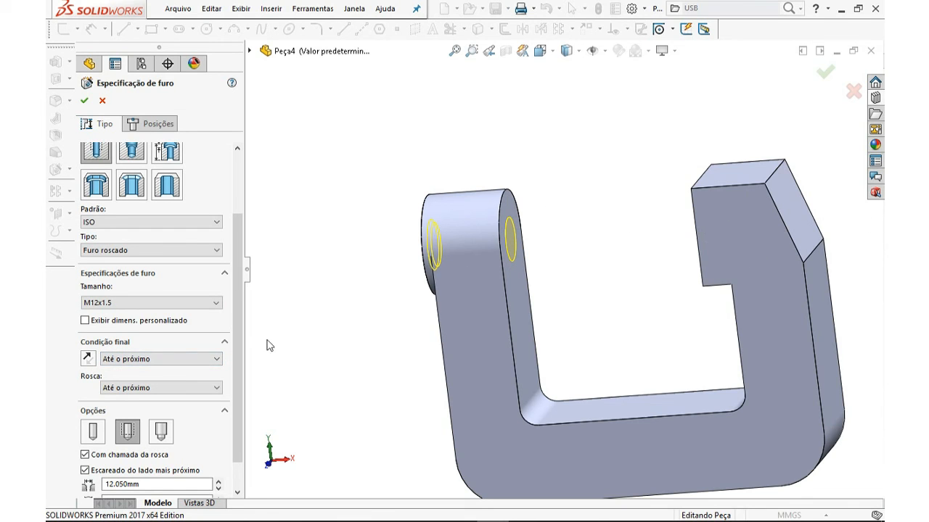
pyautogui.scroll(-2, 238, 349)
pyautogui.click(120, 404)
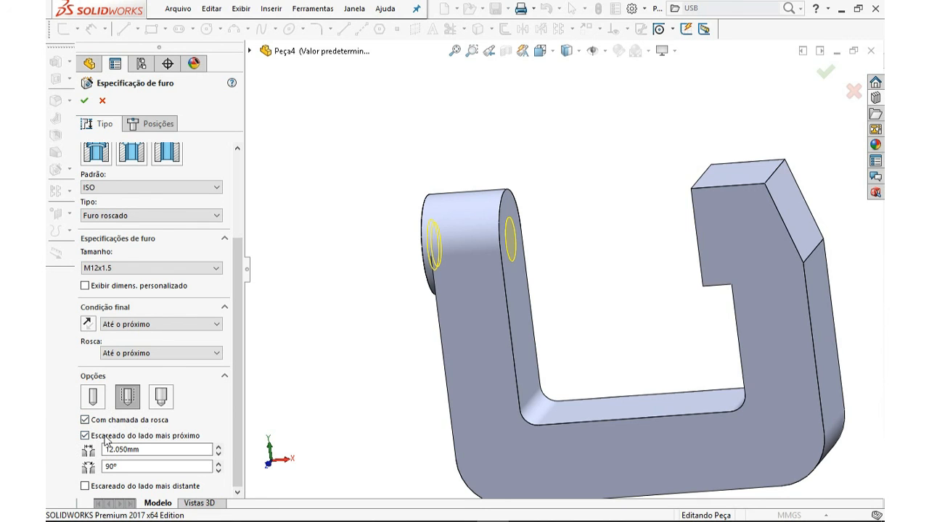
pyautogui.moveTo(498, 505)
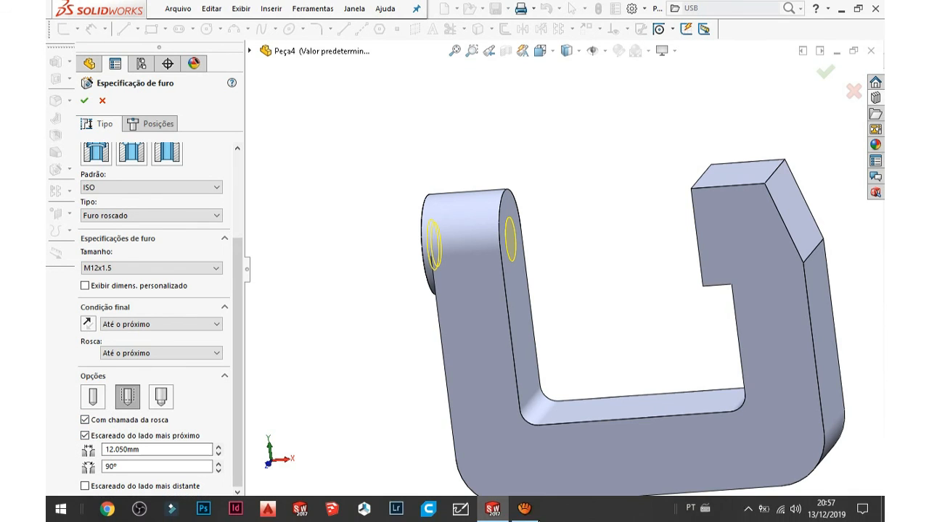
pyautogui.moveTo(356, 344); pyautogui.dragTo(478, 268, button='middle')
pyautogui.scroll(-3, 477, 269)
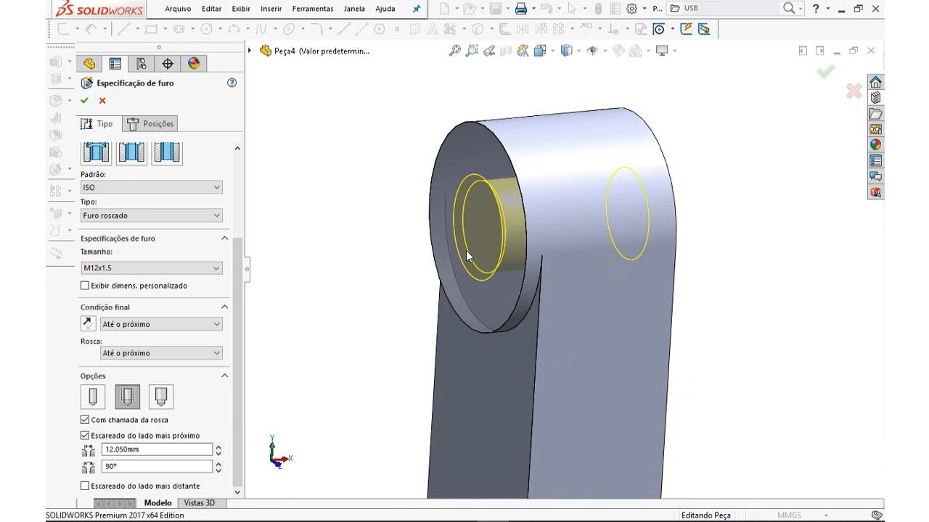
pyautogui.click(142, 449)
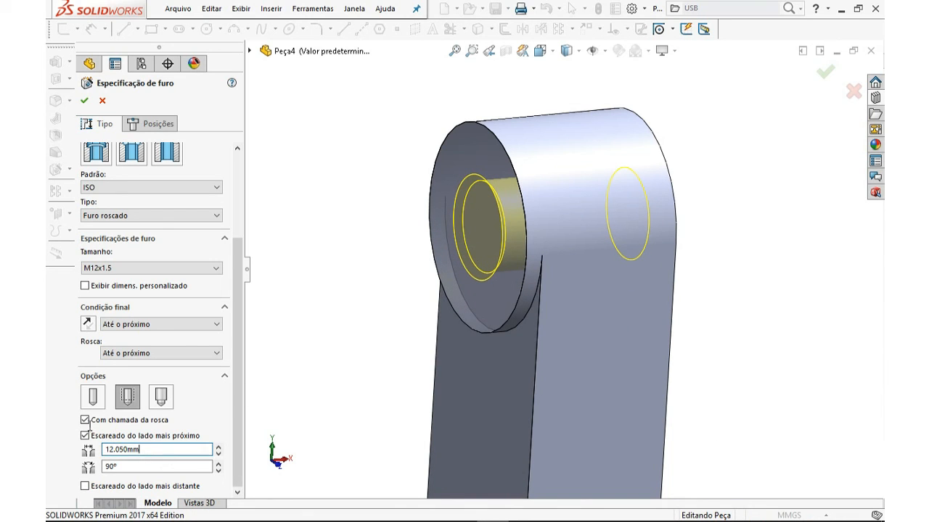
pyautogui.click(85, 436)
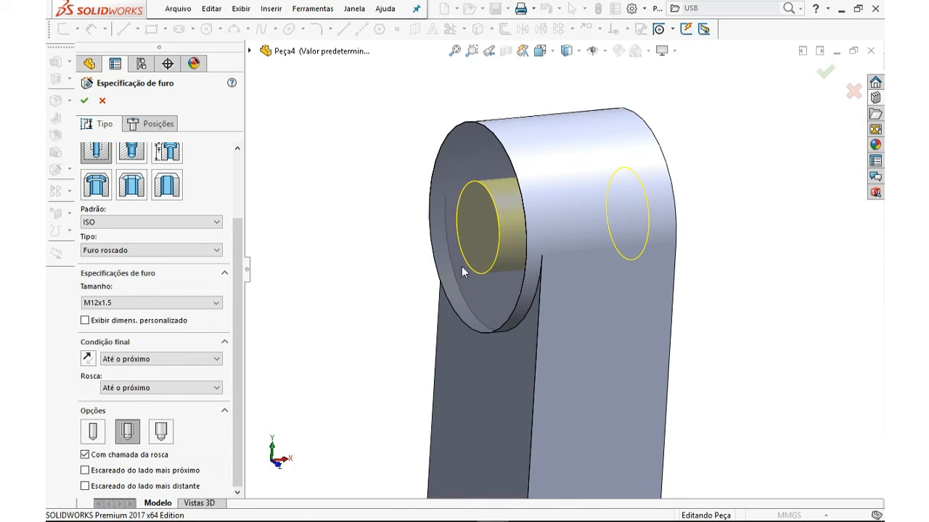
pyautogui.click(85, 471)
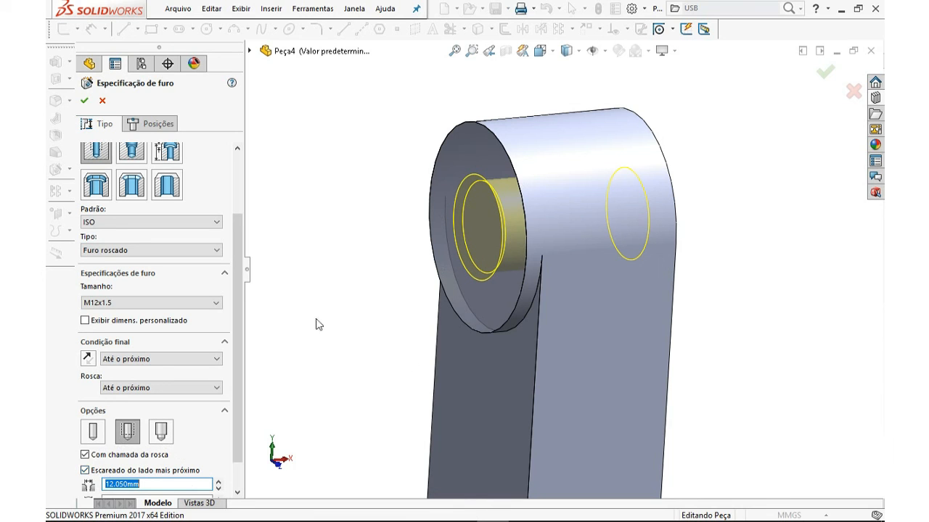
pyautogui.moveTo(238, 350); pyautogui.dragTo(238, 427)
pyautogui.moveTo(183, 455); pyautogui.dragTo(130, 453)
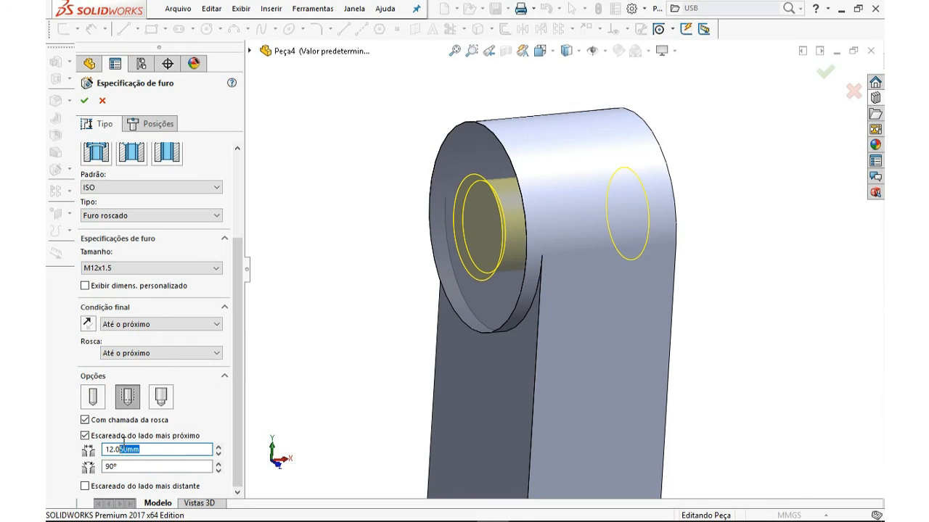
pyautogui.press('BackSpace')
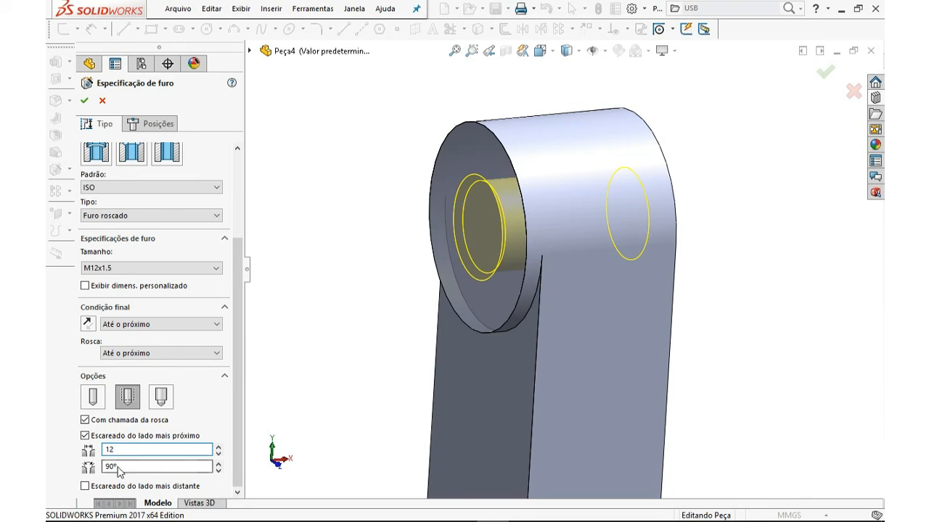
# Delete the two extra hole points from the positions sketch and confirm the tapped hole
pyautogui.moveTo(242, 390); pyautogui.dragTo(275, 237)
pyautogui.click(161, 125)
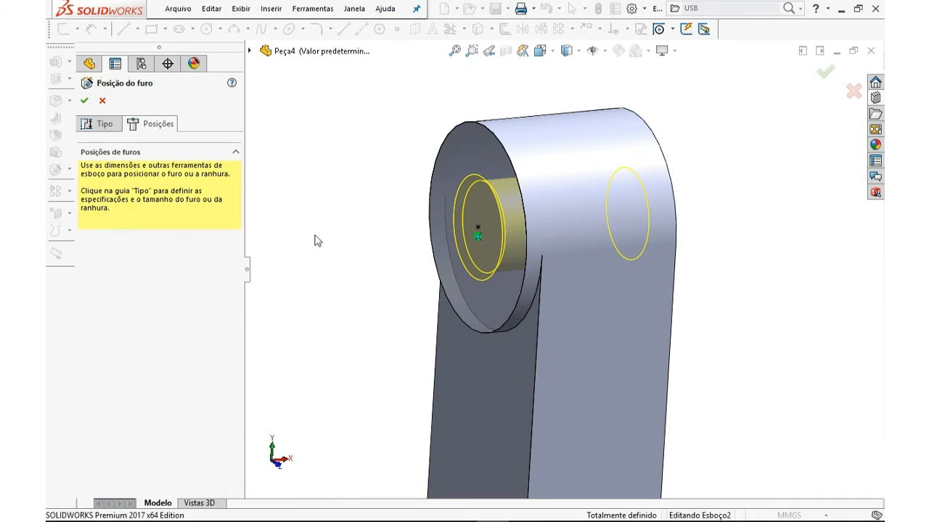
pyautogui.click(494, 292)
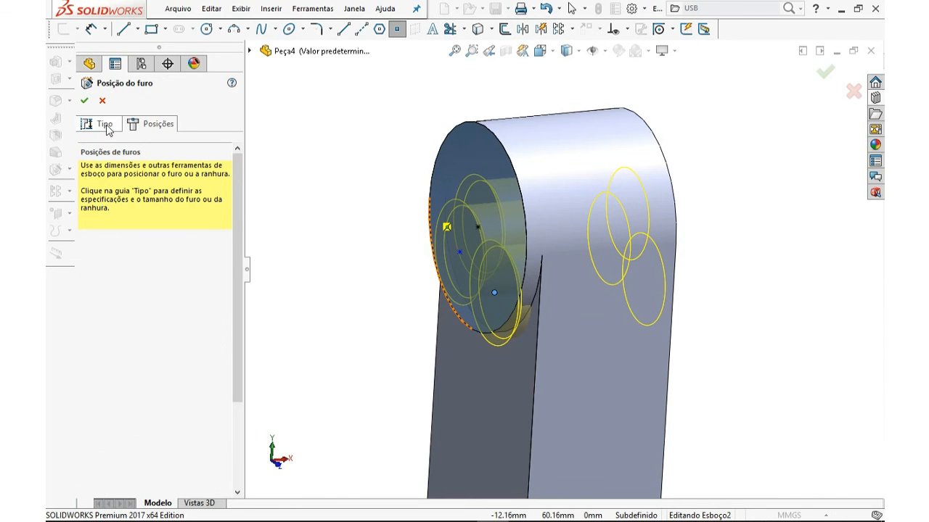
pyautogui.press('Escape')
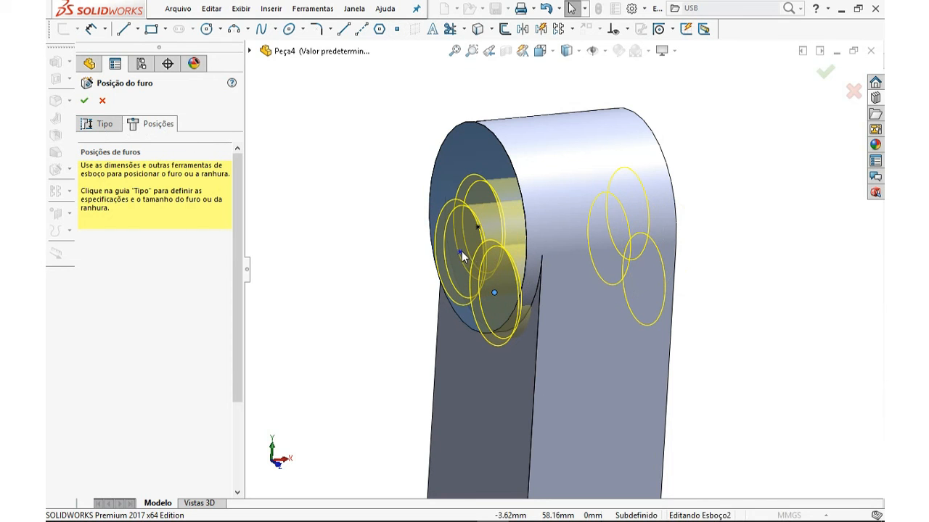
pyautogui.click(460, 253)
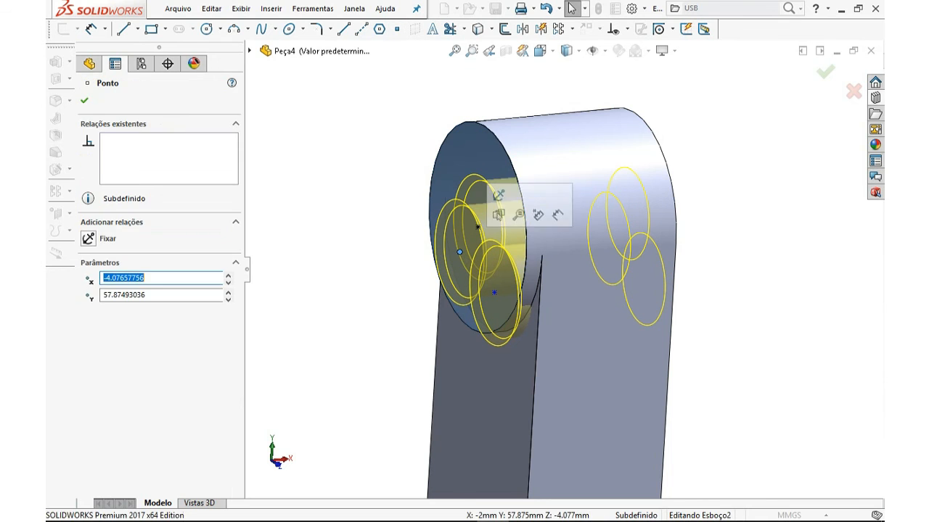
pyautogui.press('Delete')
pyautogui.click(495, 294)
pyautogui.press('Delete')
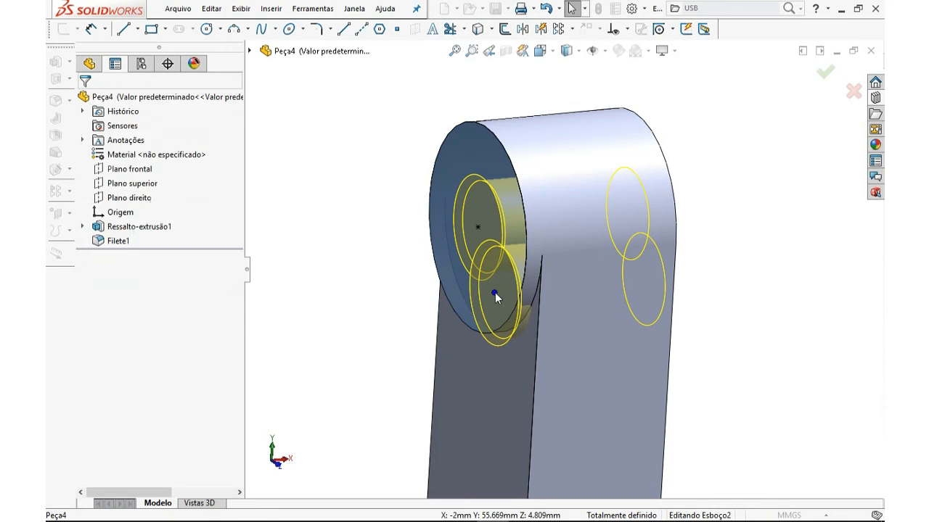
pyautogui.moveTo(499, 247); pyautogui.dragTo(528, 263, button='middle')
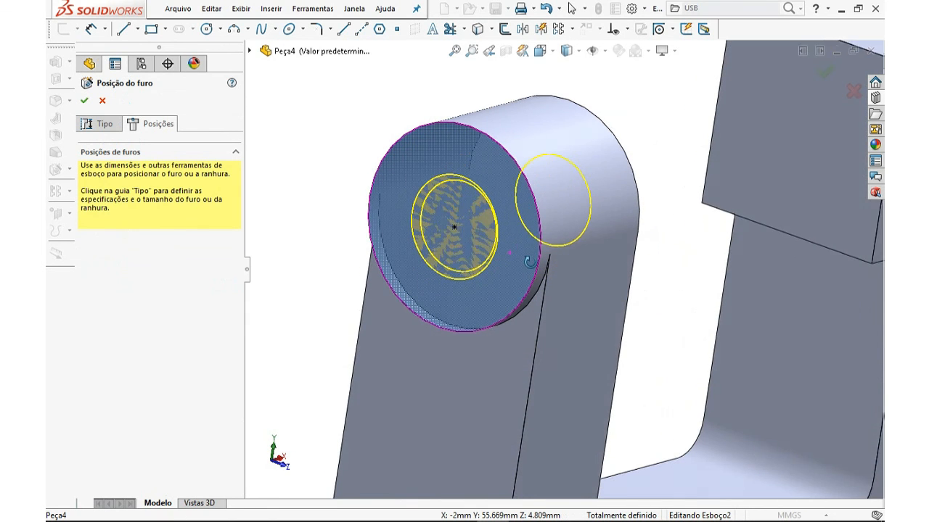
pyautogui.click(85, 101)
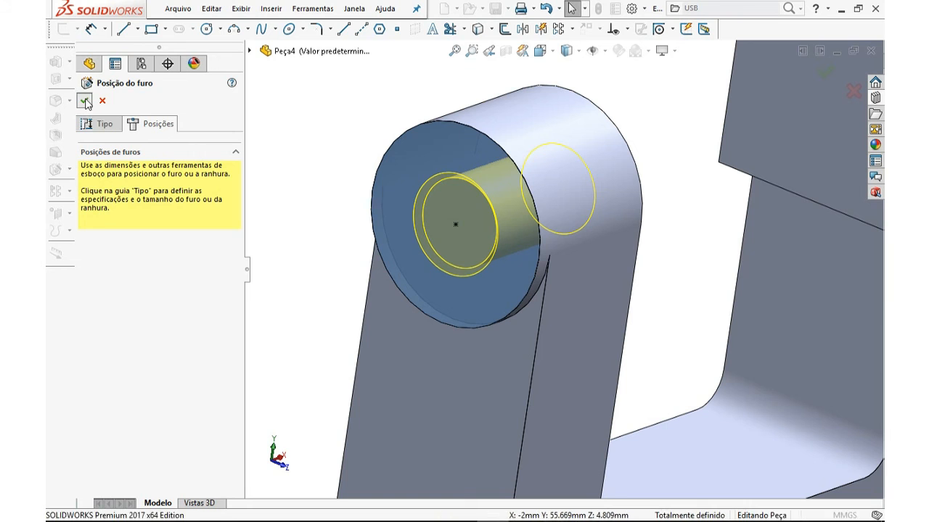
# Turn on shaded cosmetic thread display in the part's annotation properties
pyautogui.moveTo(400, 217); pyautogui.dragTo(506, 288, button='middle')
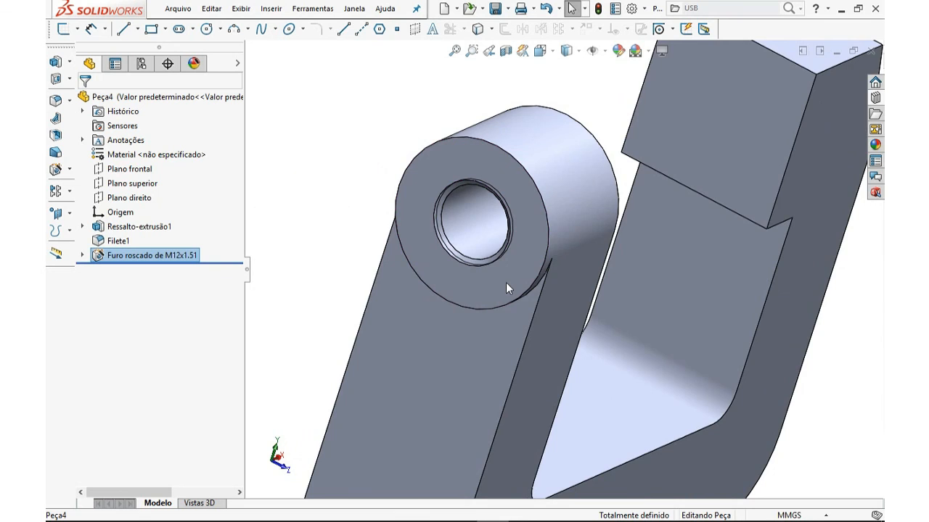
pyautogui.hotkey('ctrl', '7')
pyautogui.moveTo(390, 261); pyautogui.dragTo(589, 240, button='middle')
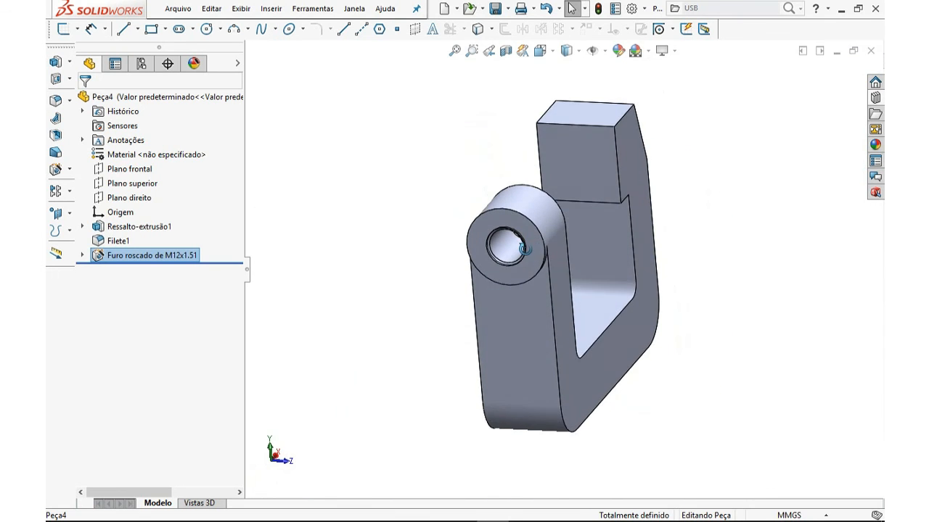
pyautogui.scroll(-4, 498, 236)
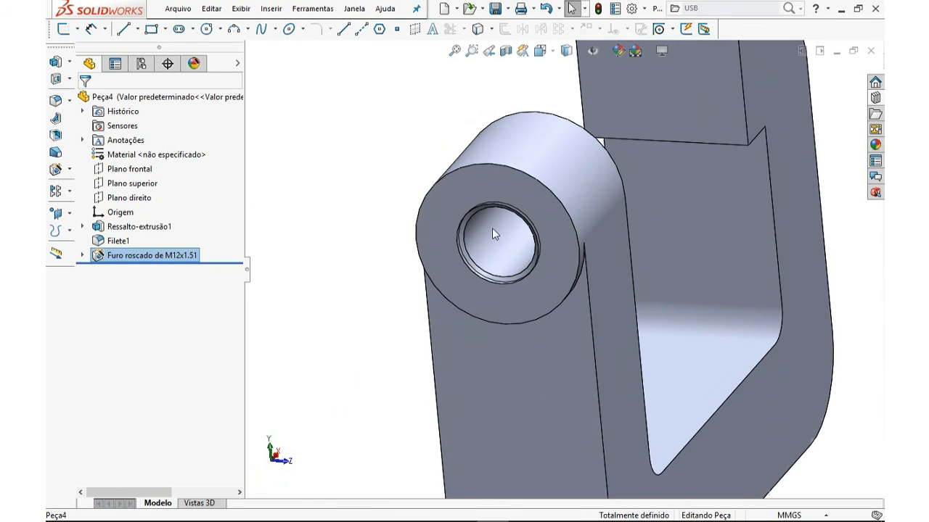
pyautogui.click(363, 206)
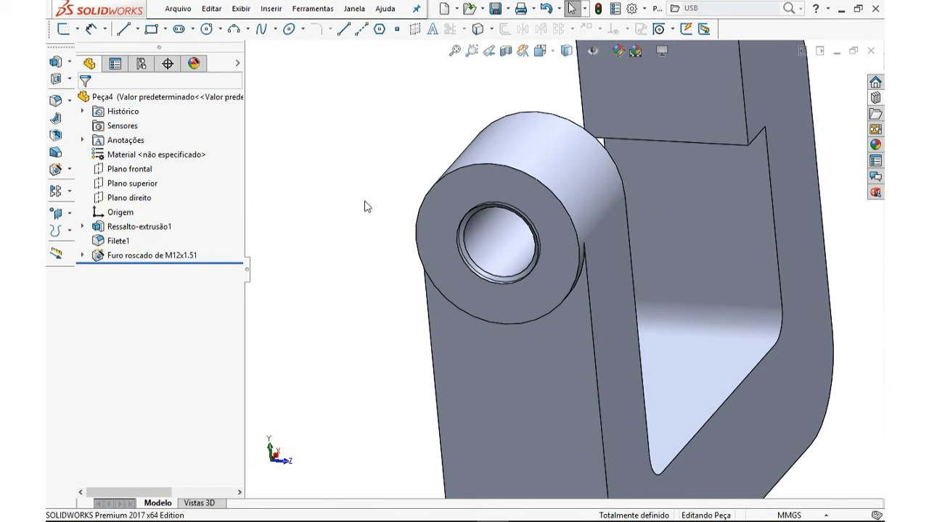
pyautogui.rightClick(122, 146)
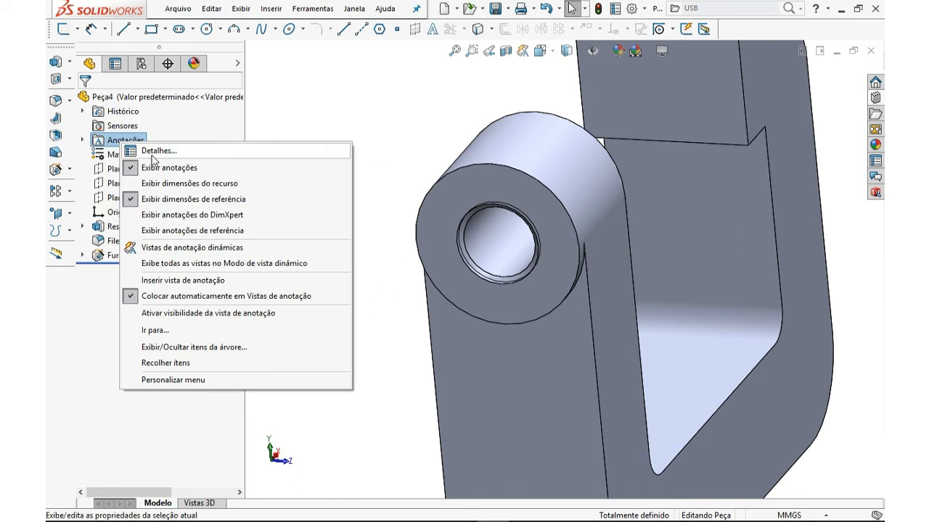
pyautogui.click(161, 152)
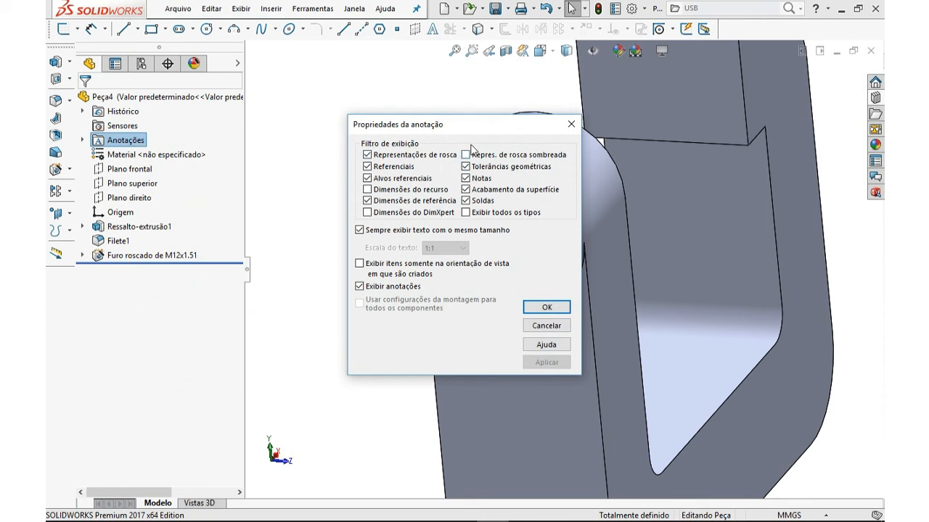
pyautogui.moveTo(425, 127); pyautogui.dragTo(375, 139)
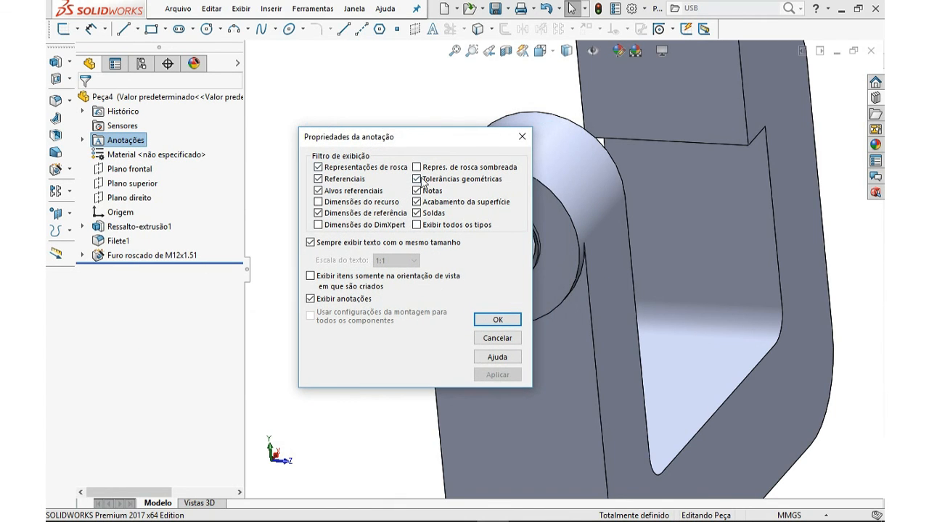
pyautogui.click(417, 167)
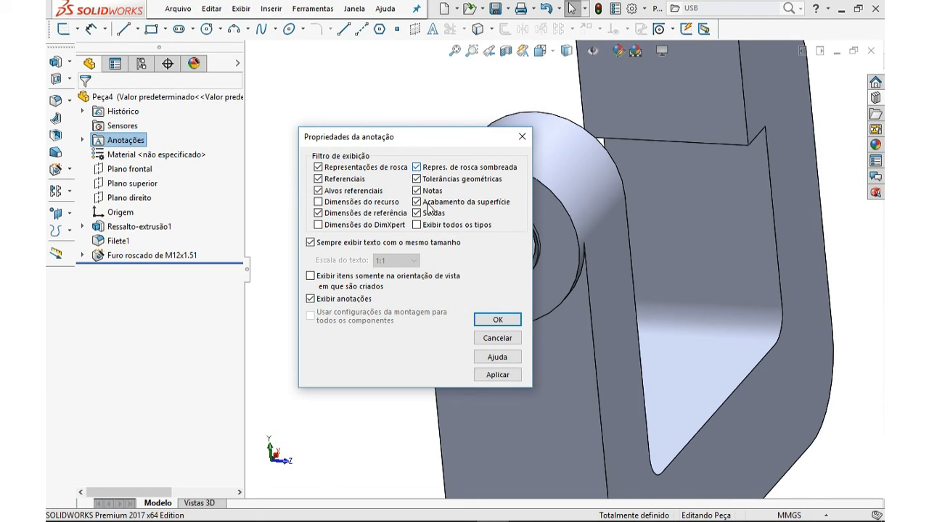
pyautogui.click(494, 321)
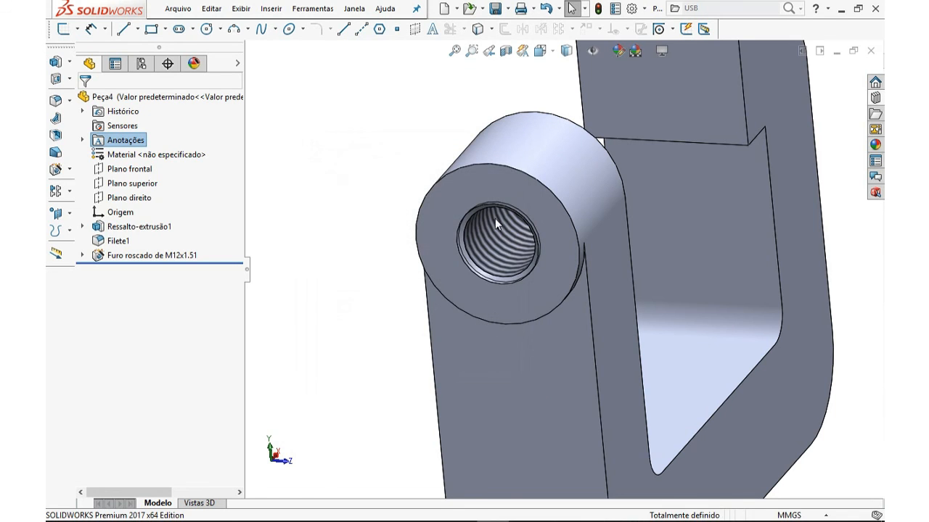
# Apply the steel material AISI 1020 to the part
pyautogui.moveTo(458, 278); pyautogui.dragTo(435, 302, button='middle')
pyautogui.scroll(-5, 493, 251)
pyautogui.moveTo(572, 308); pyautogui.dragTo(595, 272, button='middle')
pyautogui.hotkey('ctrl', '7')
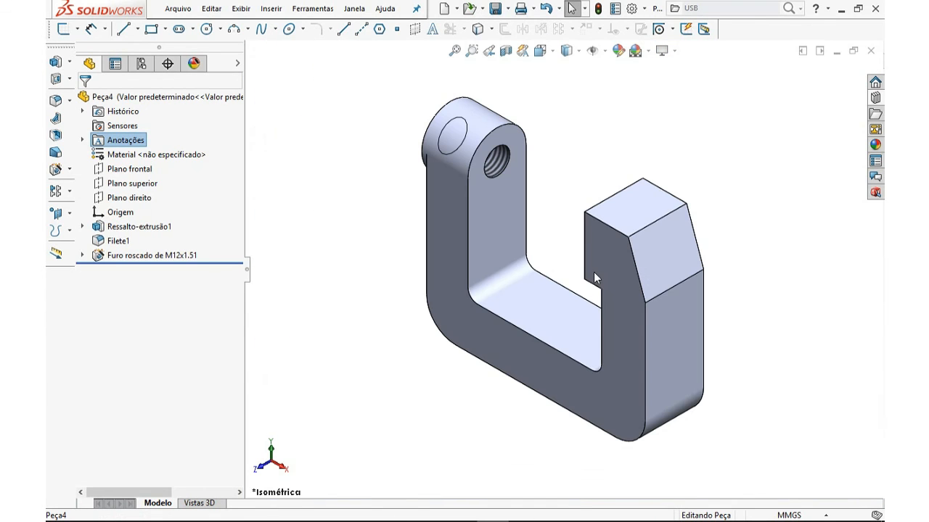
pyautogui.click(491, 165)
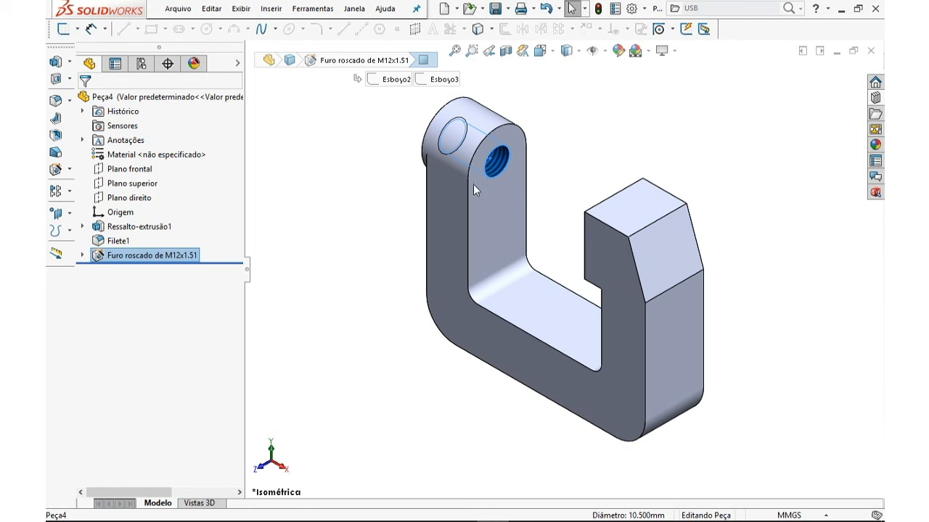
pyautogui.rightClick(138, 156)
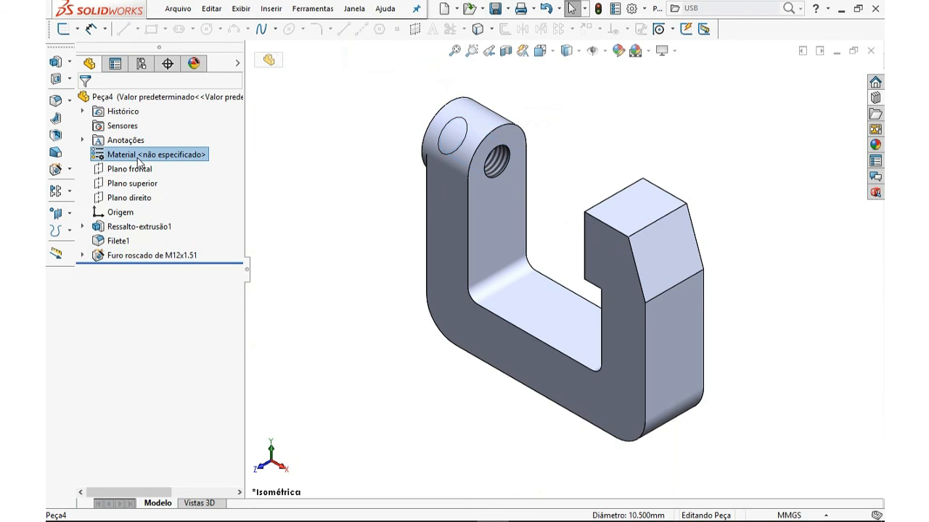
pyautogui.click(166, 169)
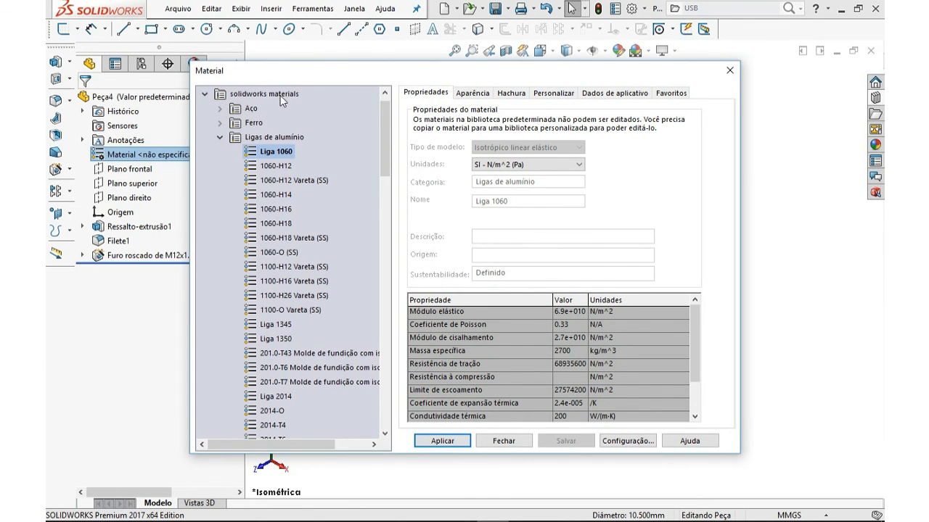
pyautogui.click(222, 109)
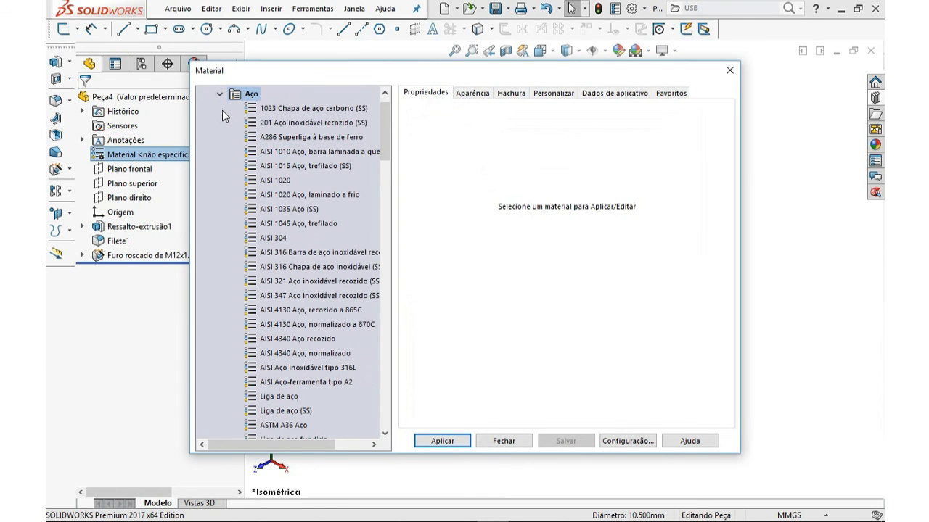
pyautogui.click(283, 180)
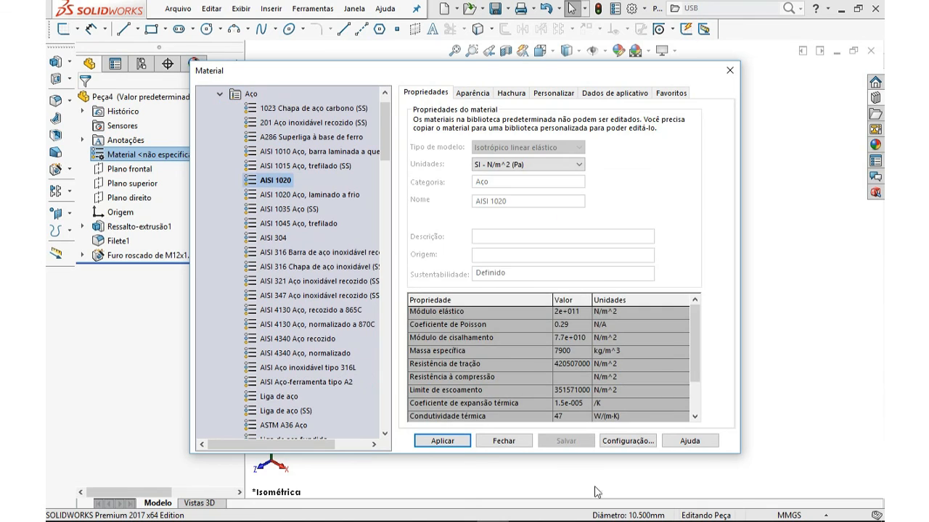
pyautogui.click(444, 441)
pyautogui.click(500, 443)
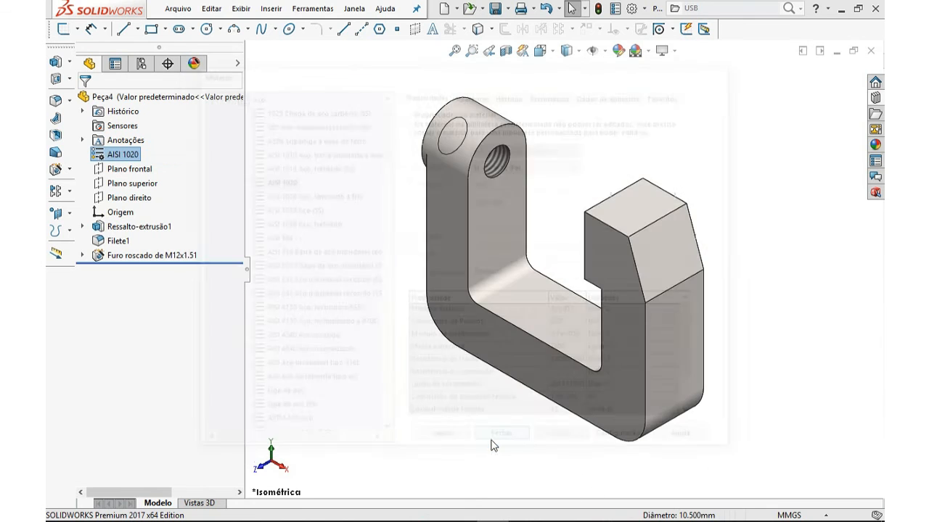
# Save the part to the Desktop with the name TUTORIAL 1 - GRAMPO
pyautogui.moveTo(518, 397)
pyautogui.mouseDown(button='middle')
pyautogui.moveTo(496, 380)
pyautogui.moveTo(539, 344)
pyautogui.moveTo(522, 373)
pyautogui.moveTo(529, 389)
pyautogui.mouseUp(button='middle')
pyautogui.hotkey('ctrl', '7')
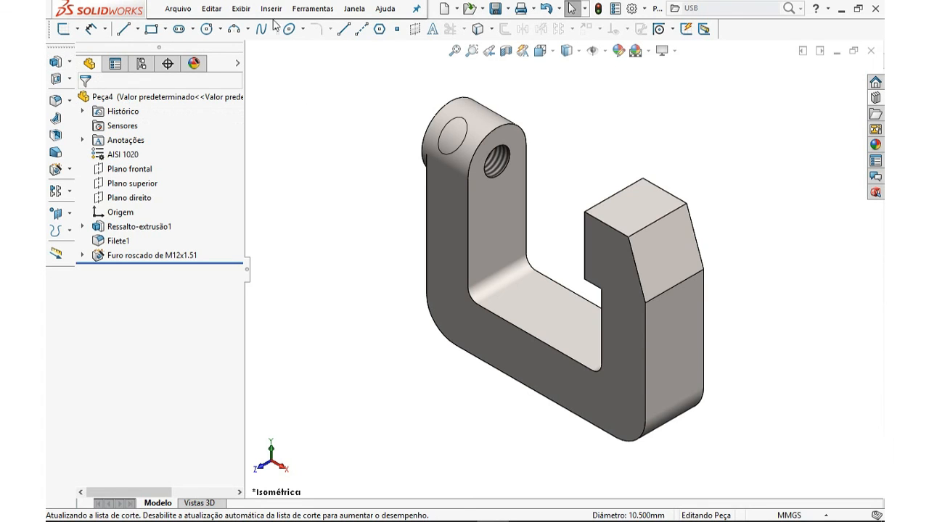
pyautogui.click(180, 9)
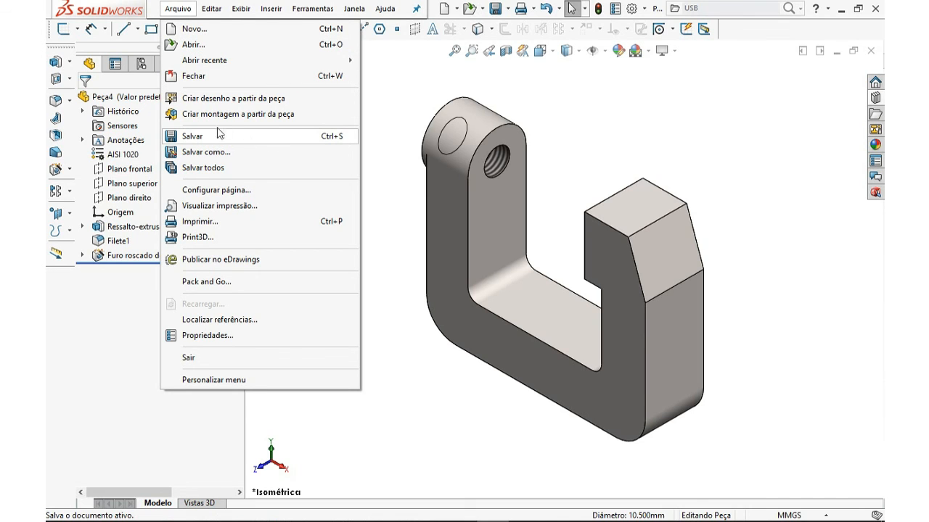
pyautogui.click(215, 146)
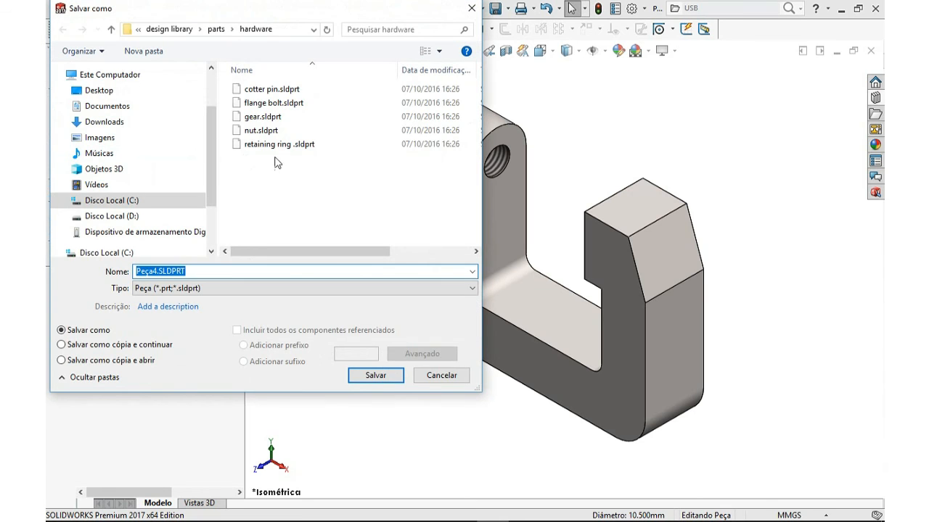
pyautogui.click(107, 106)
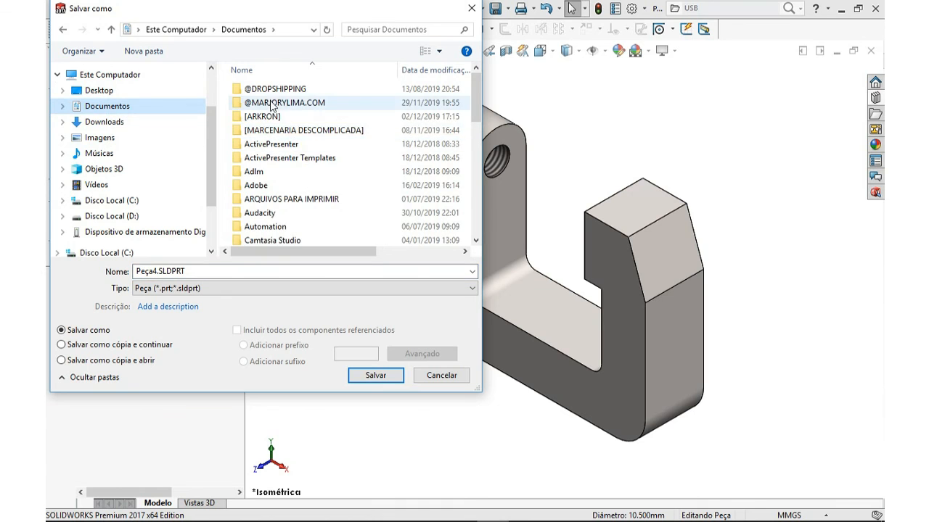
pyautogui.scroll(-1, 274, 131)
pyautogui.scroll(-1, 274, 131)
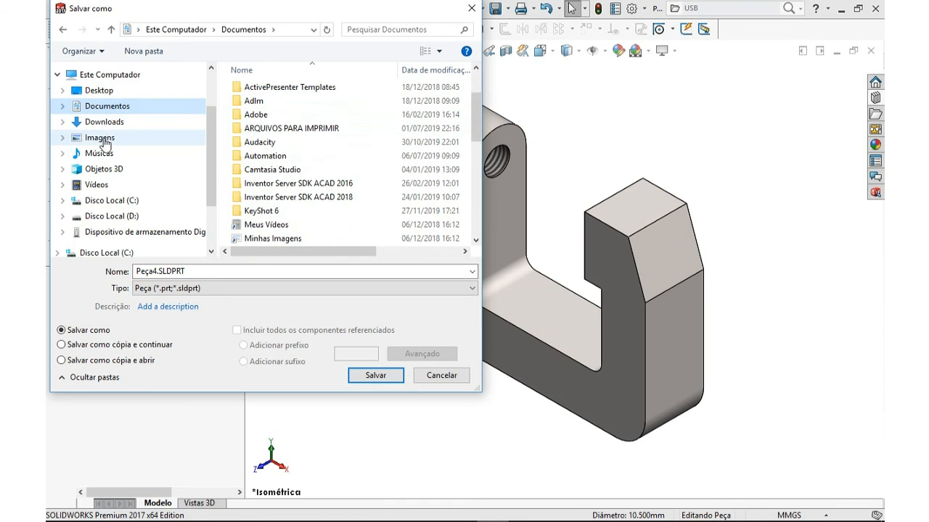
pyautogui.click(100, 138)
pyautogui.click(101, 90)
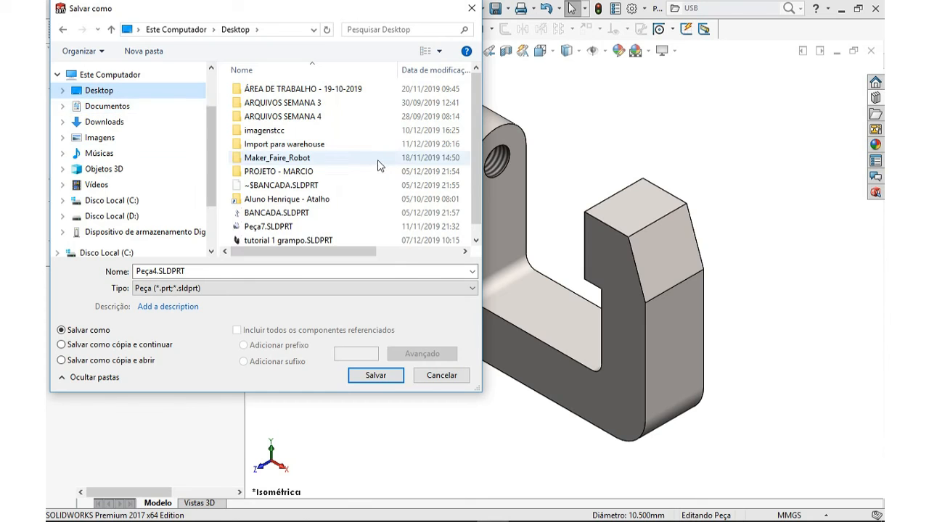
pyautogui.scroll(-1, 377, 162)
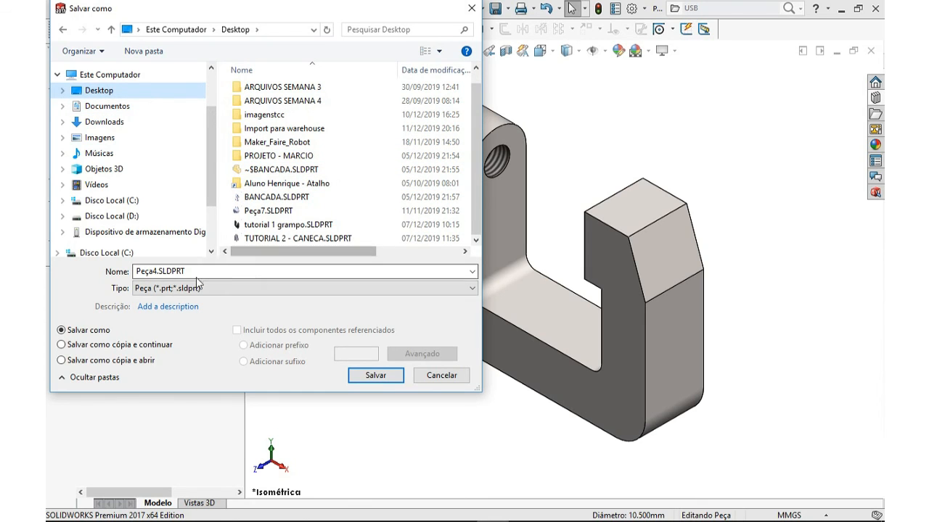
pyautogui.click(193, 271)
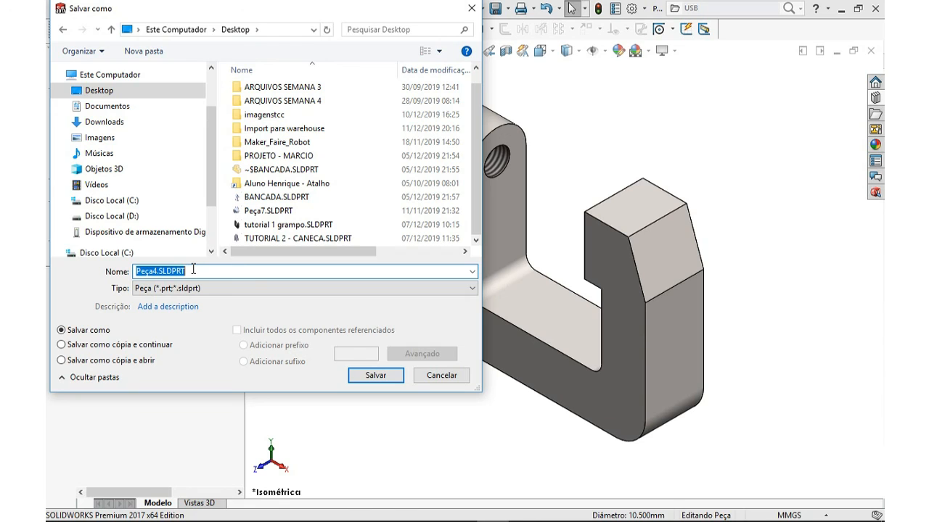
pyautogui.write('TU')
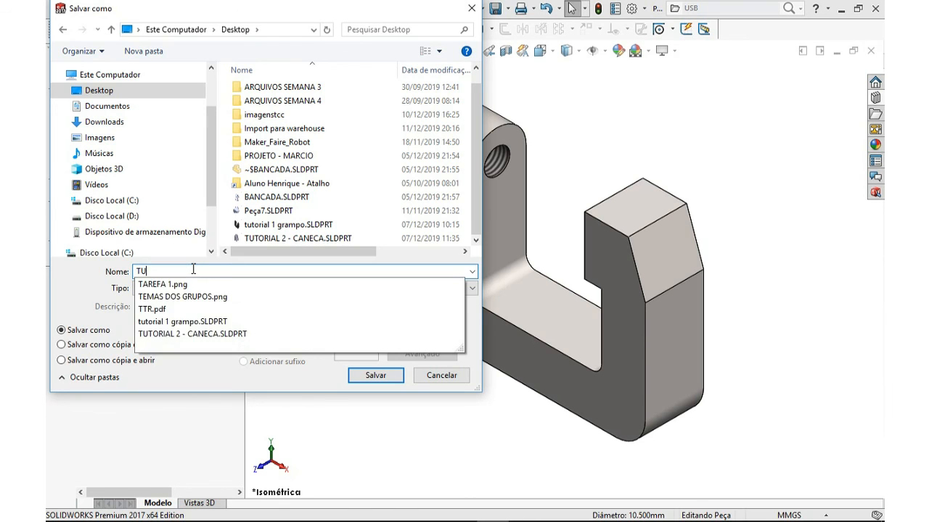
pyautogui.write('TORIAL')
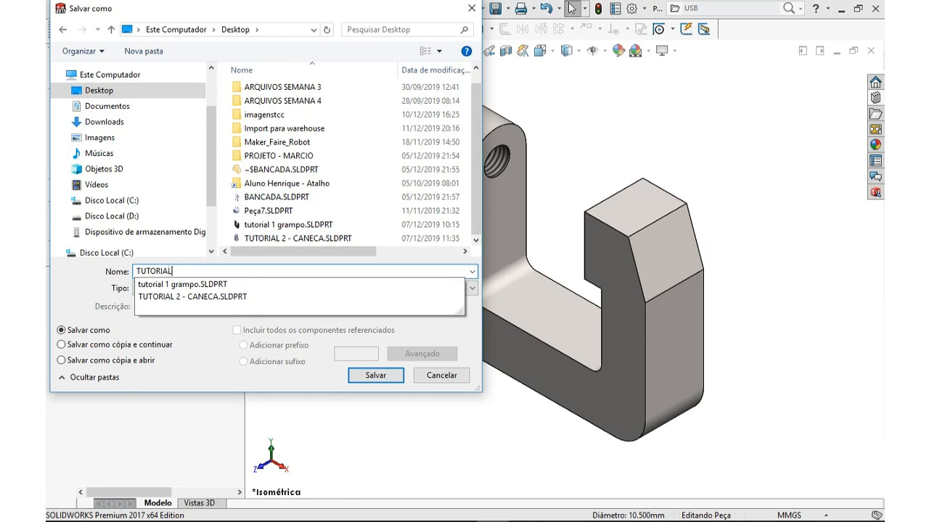
pyautogui.write(' 1')
pyautogui.write(' - ')
pyautogui.write('GEA')
pyautogui.write('MPO')
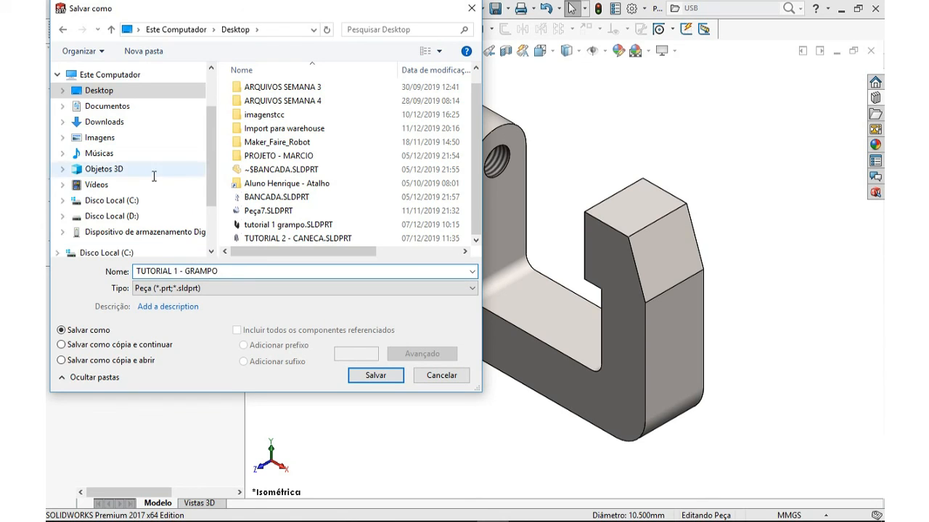
pyautogui.click(373, 377)
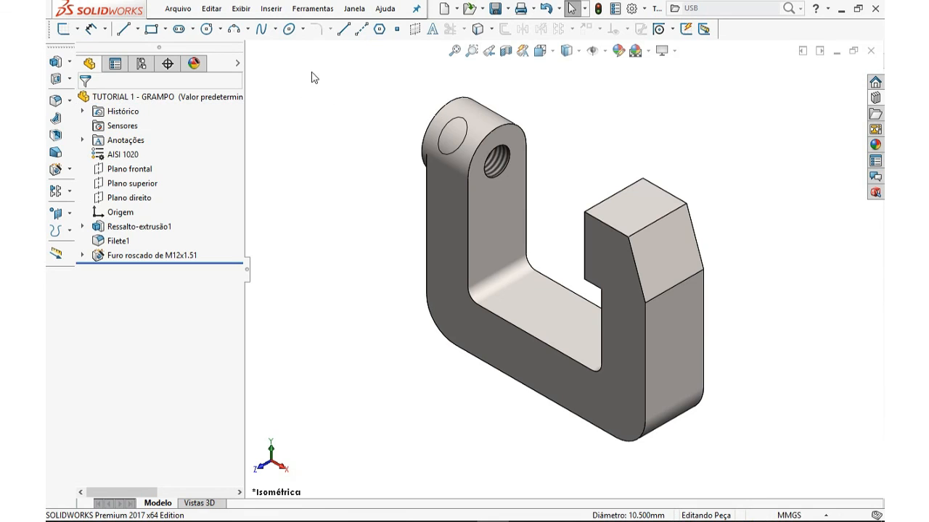
pyautogui.click(179, 10)
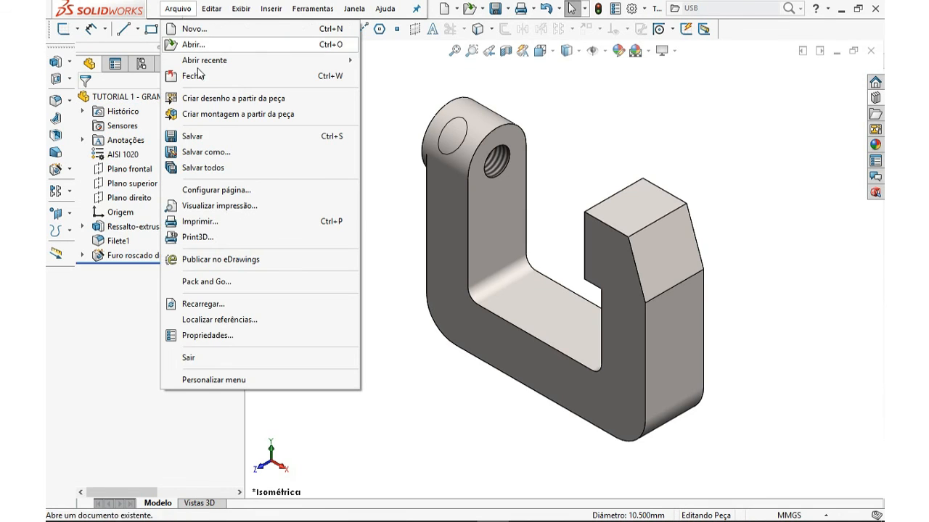
pyautogui.click(196, 136)
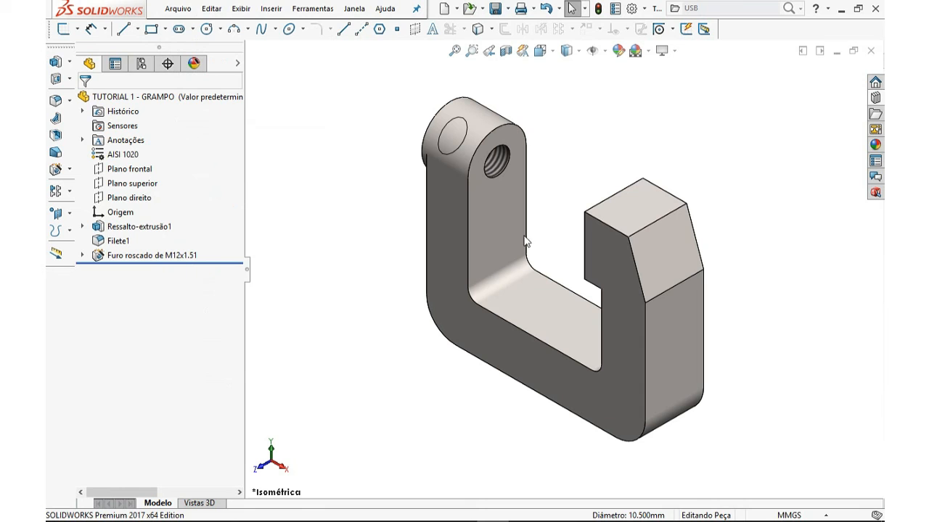
pyautogui.click(178, 9)
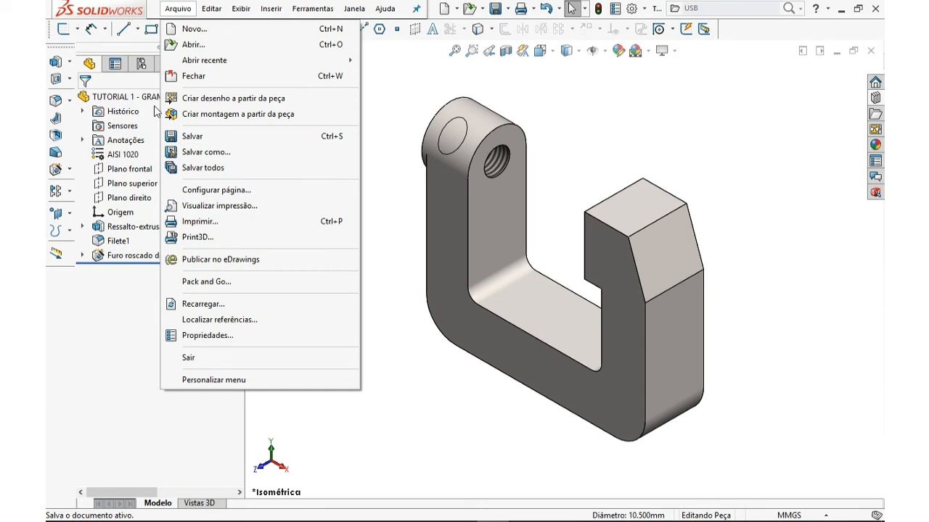
pyautogui.click(199, 156)
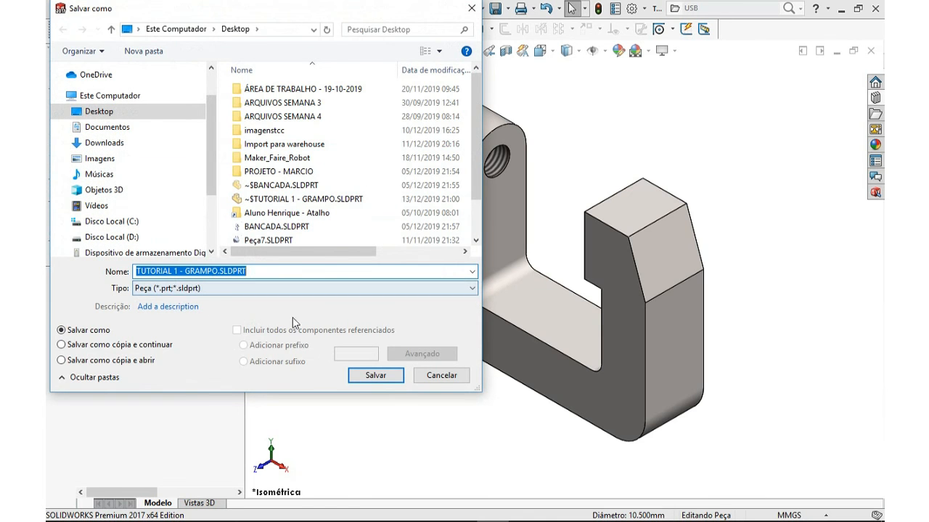
pyautogui.click(440, 376)
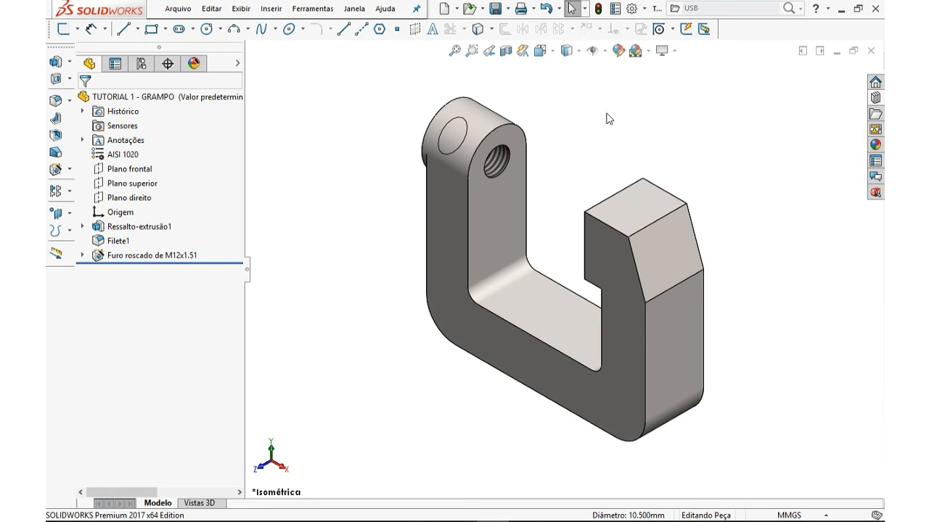
# Close the part document
pyautogui.click(872, 51)
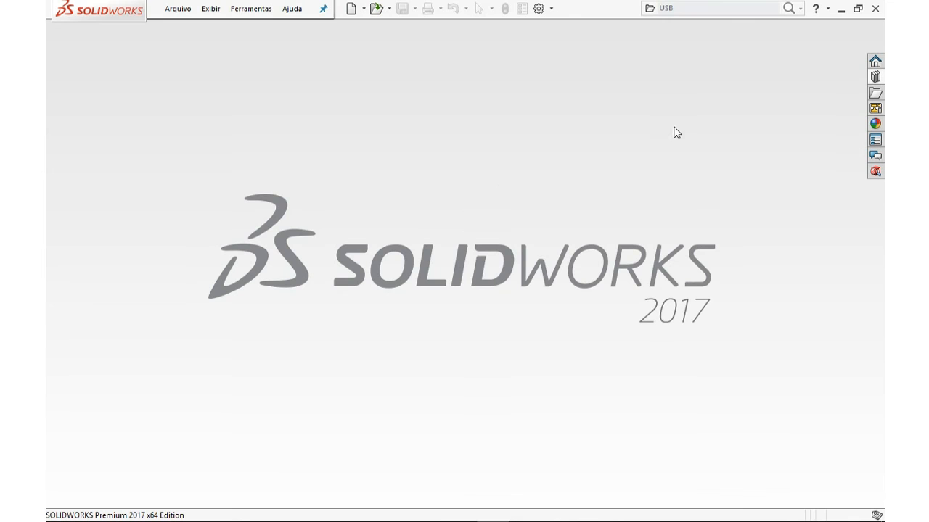